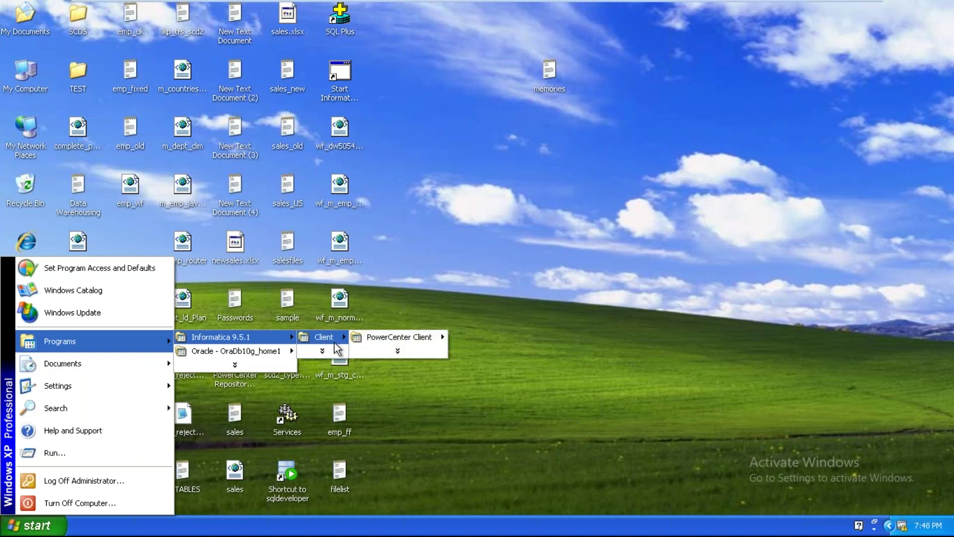
# Launch PowerCenter Designer from Start > Programs > Informatica 9.5.1 > Client > PowerCenter Client
pyautogui.click(478, 339)
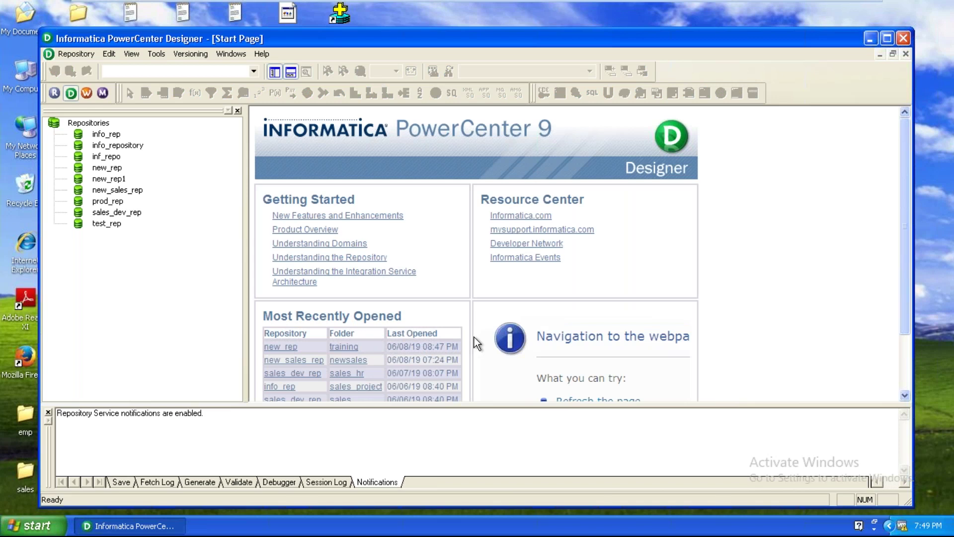
# Maximize Designer and connect to sales_dev_rep, filling in the username and account password
pyautogui.doubleClick(623, 37)
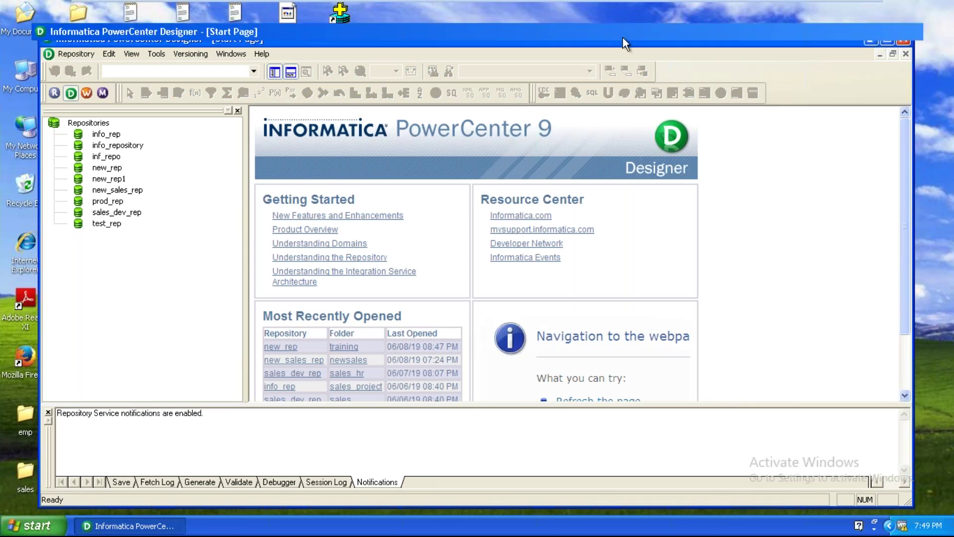
pyautogui.rightClick(91, 186)
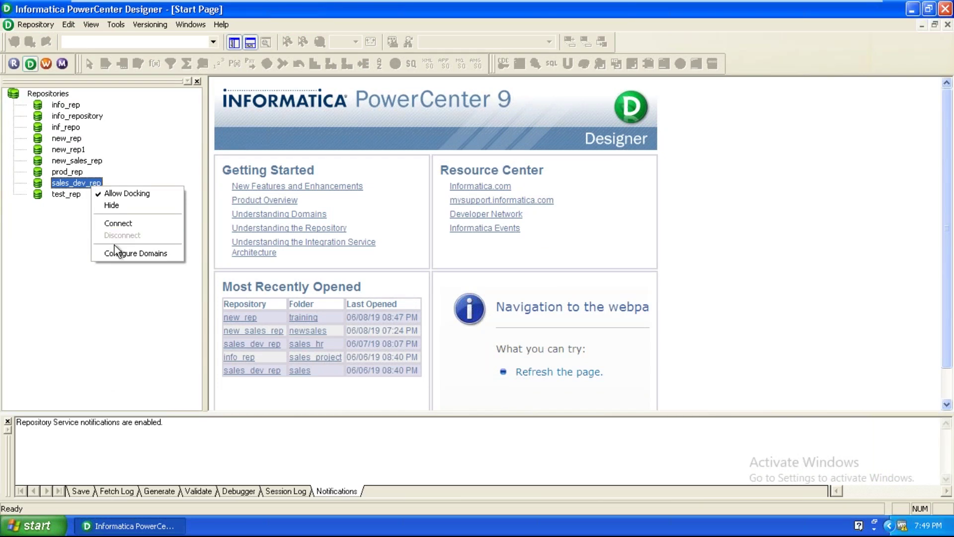
pyautogui.click(123, 223)
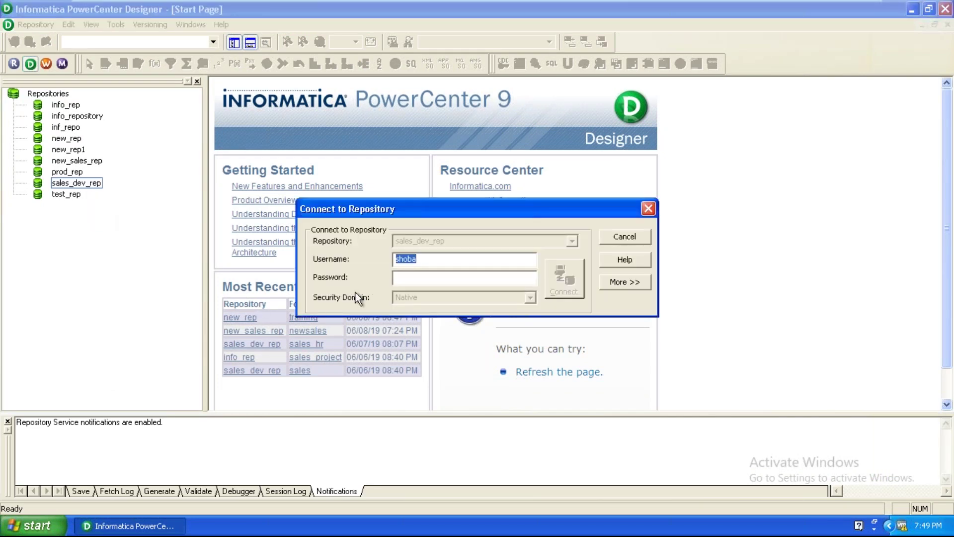
pyautogui.rightClick(412, 258)
pyautogui.click(413, 300)
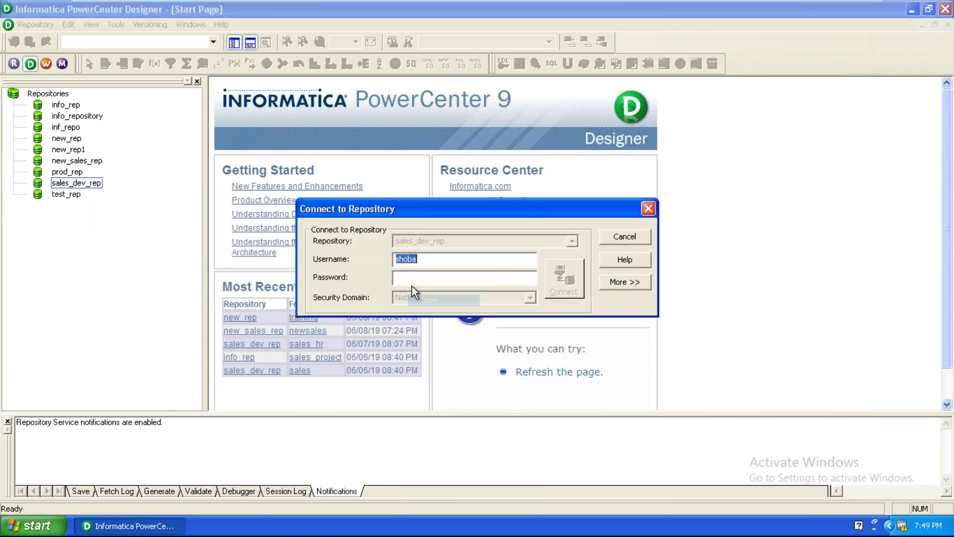
pyautogui.rightClick(411, 279)
pyautogui.click(437, 330)
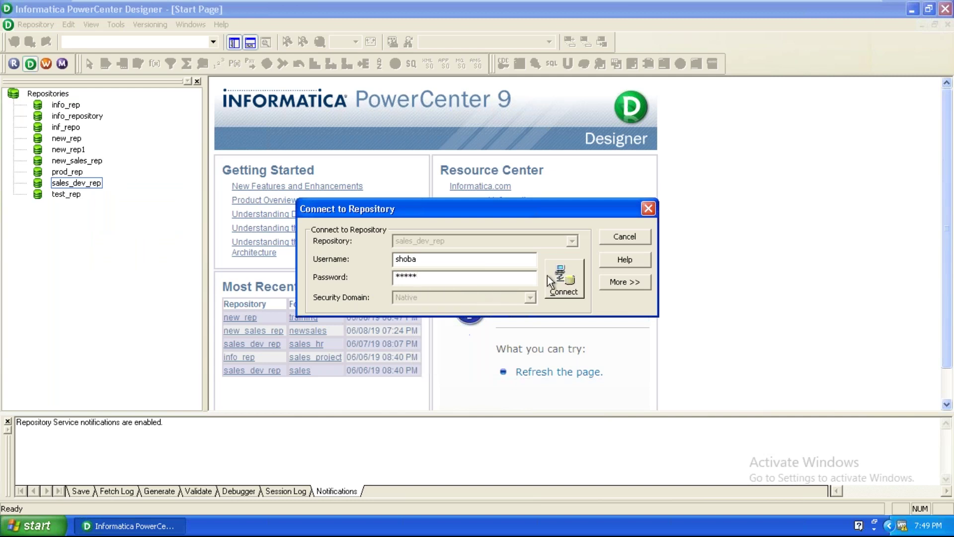
pyautogui.click(560, 278)
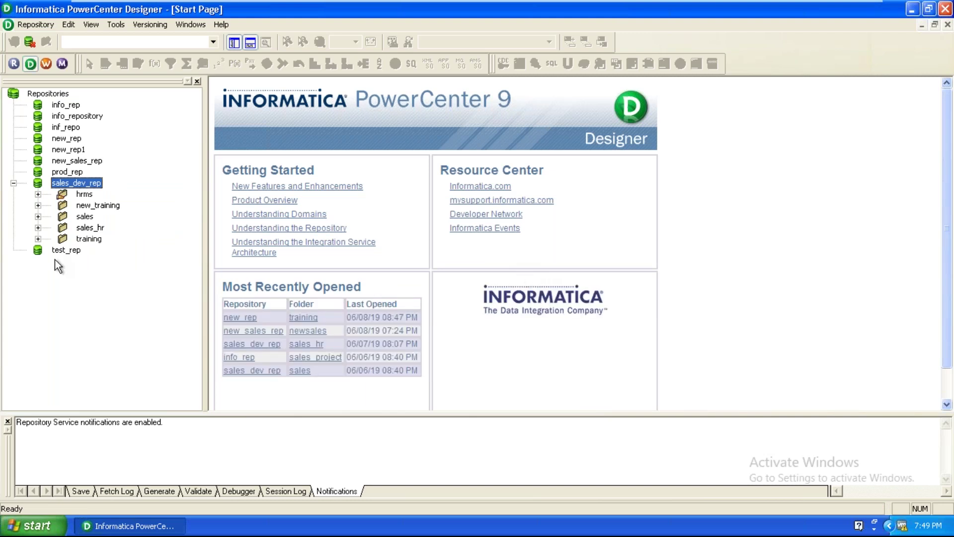
# Open the sales_hr folder of sales_dev_rep in the Navigator
pyautogui.doubleClick(88, 228)
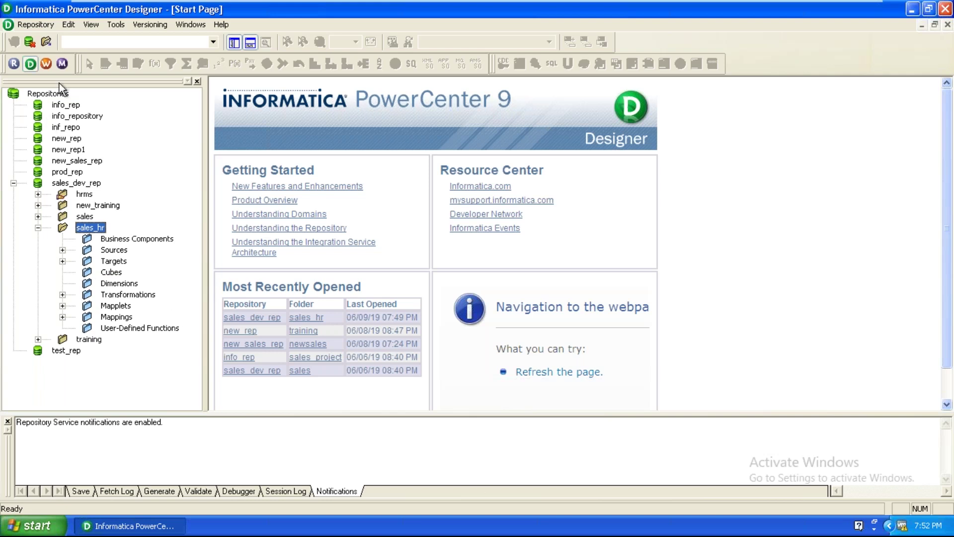
# Show the Tools menu listing Source Analyzer, Mapping Designer and the other designers
pyautogui.click(116, 24)
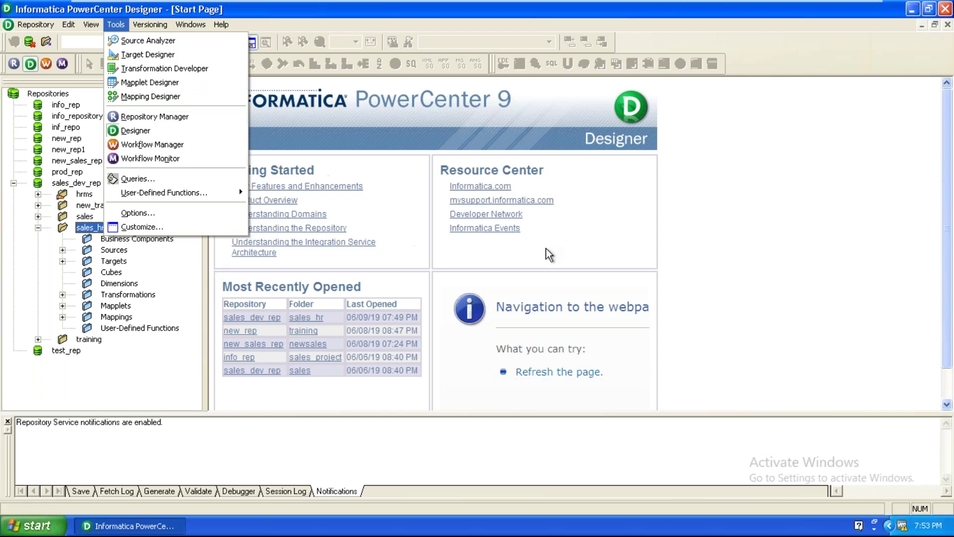
pyautogui.click(538, 95)
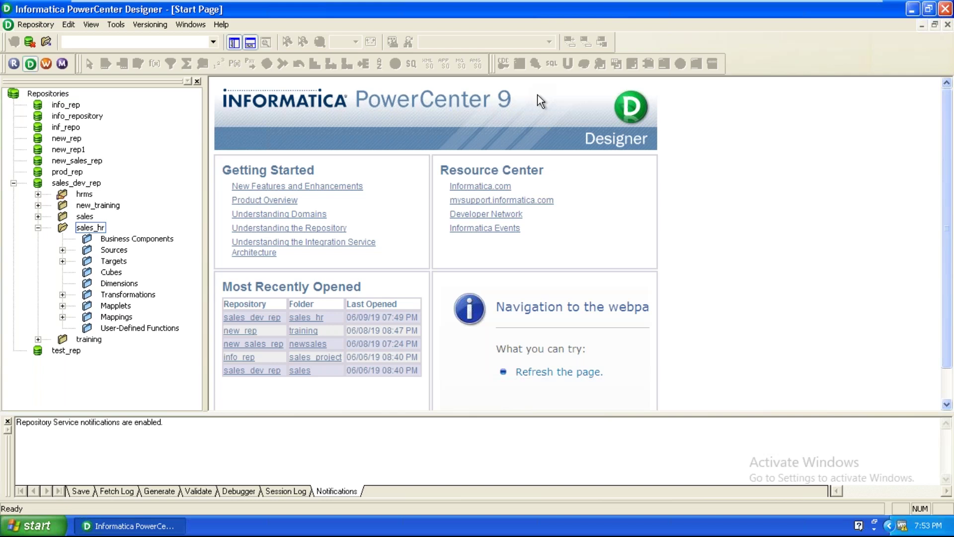
pyautogui.click(118, 23)
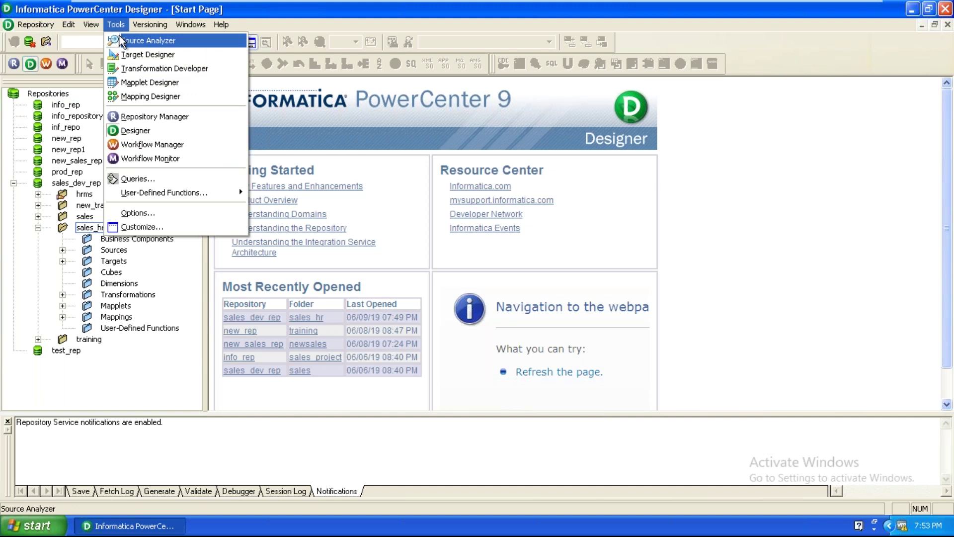
# Switch to the Source Analyzer showing the COUNTRIES, CUSTOMERS and SALES sources
pyautogui.click(121, 42)
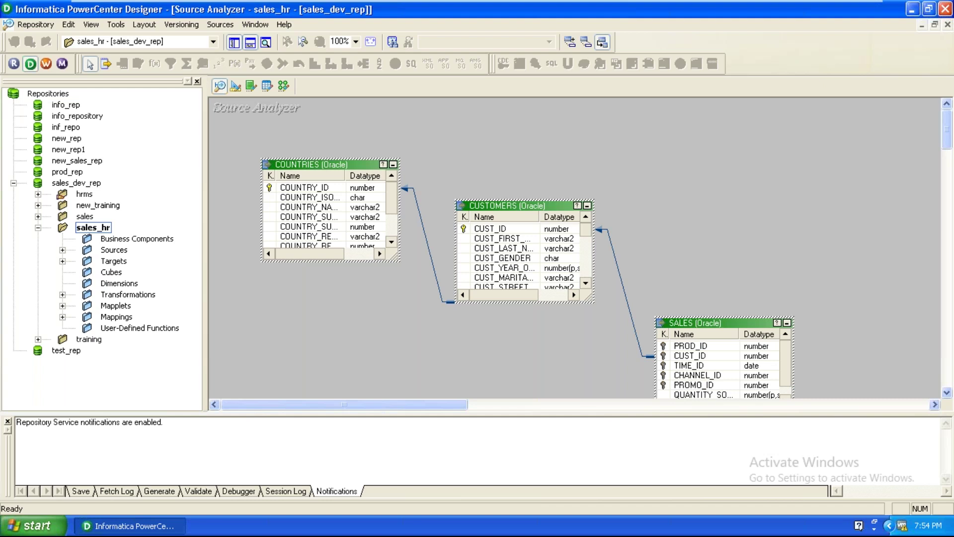
# Clear the Source Analyzer, add the oracle_scott EMP source, then switch to Target Designer
pyautogui.rightClick(690, 190)
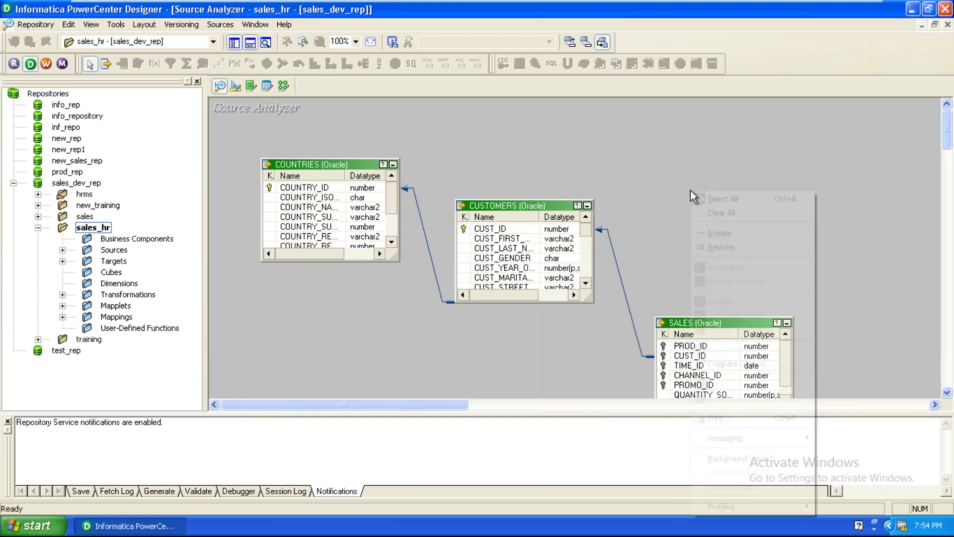
pyautogui.click(720, 214)
pyautogui.click(61, 250)
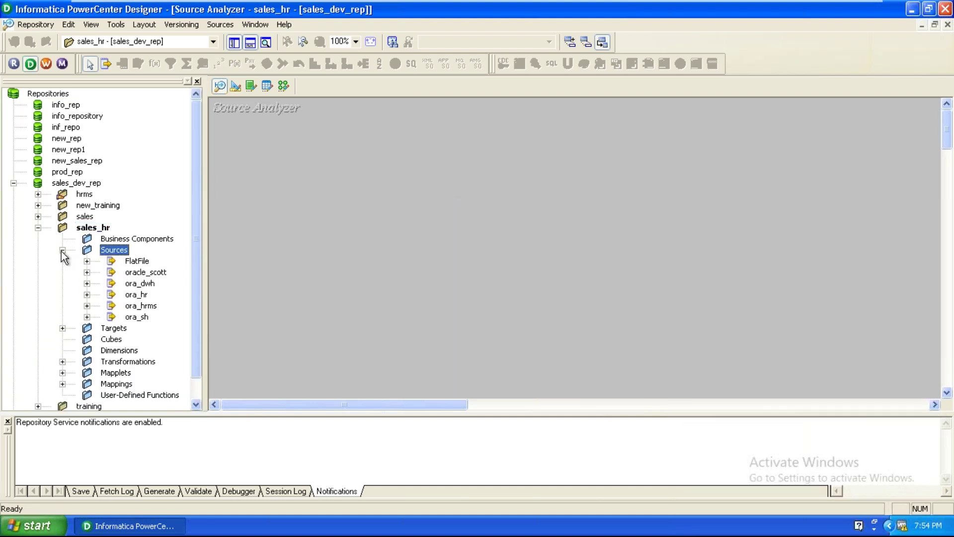
pyautogui.click(87, 272)
pyautogui.moveTo(153, 296); pyautogui.dragTo(346, 196)
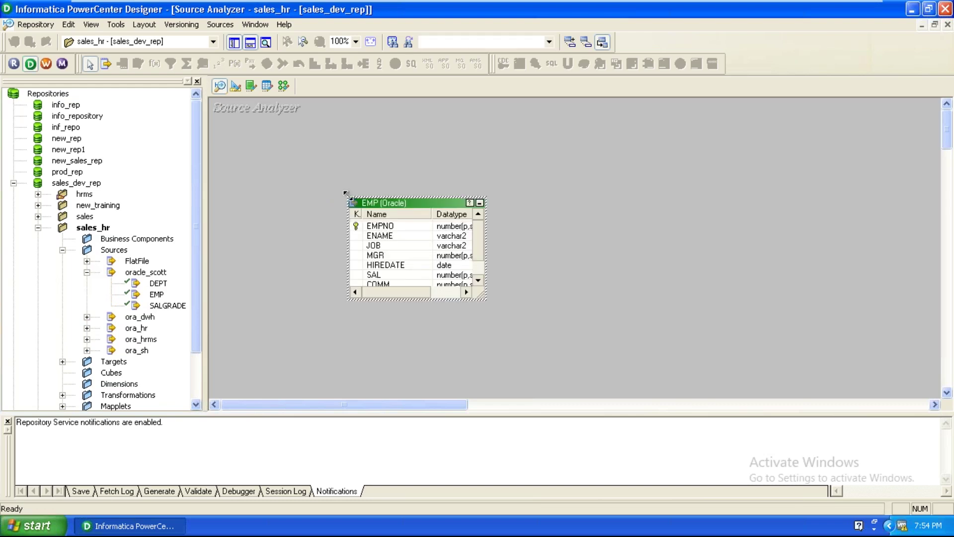
pyautogui.click(386, 170)
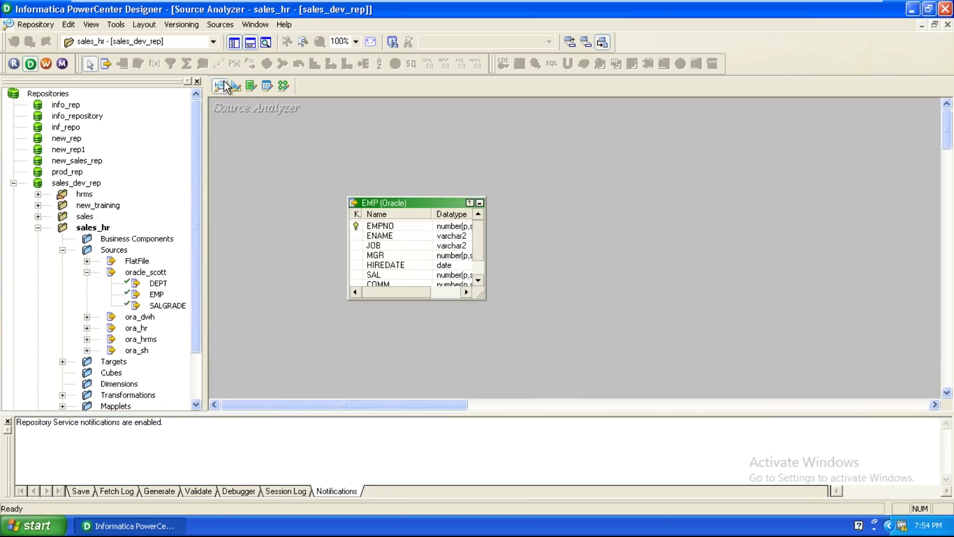
pyautogui.click(236, 88)
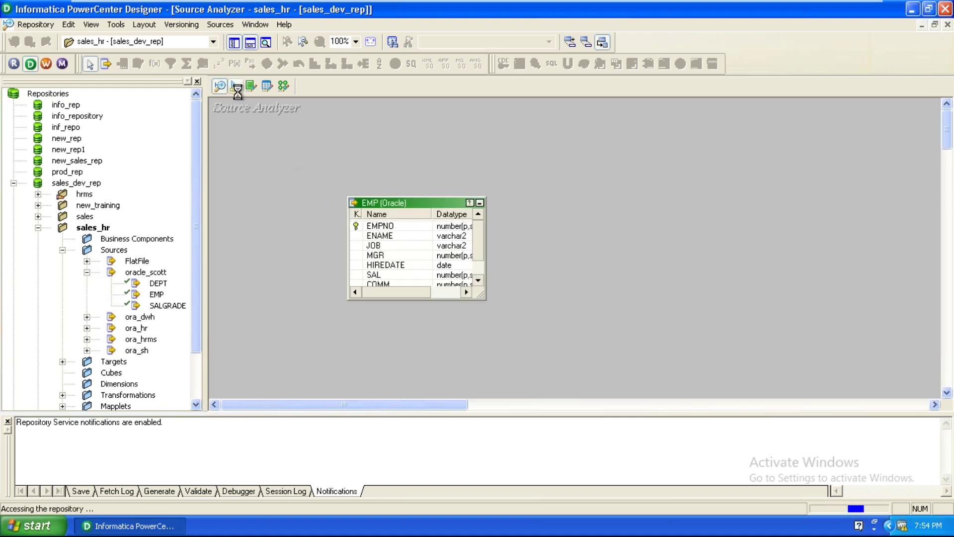
# Clear all tables from the Target Designer workspace and collapse oracle_scott
pyautogui.rightClick(363, 320)
pyautogui.click(395, 36)
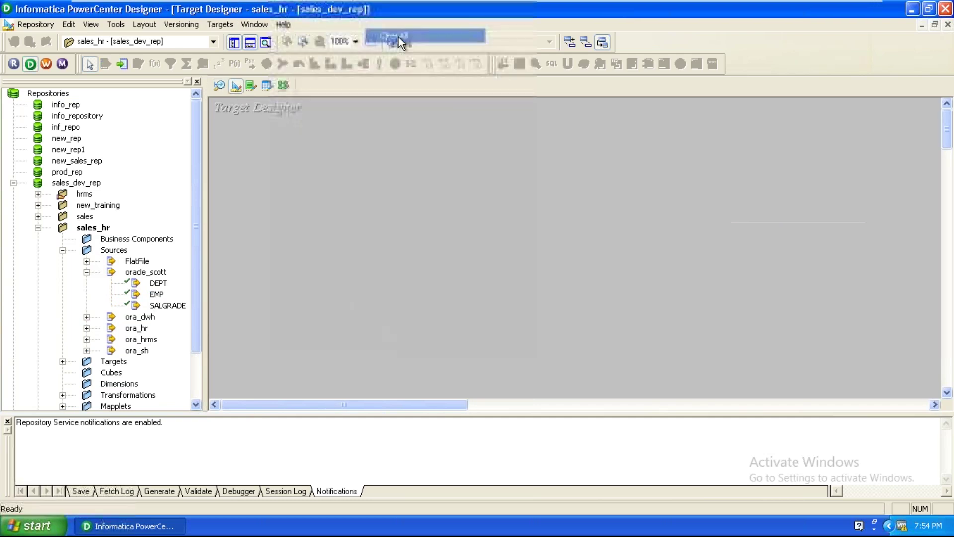
pyautogui.click(87, 272)
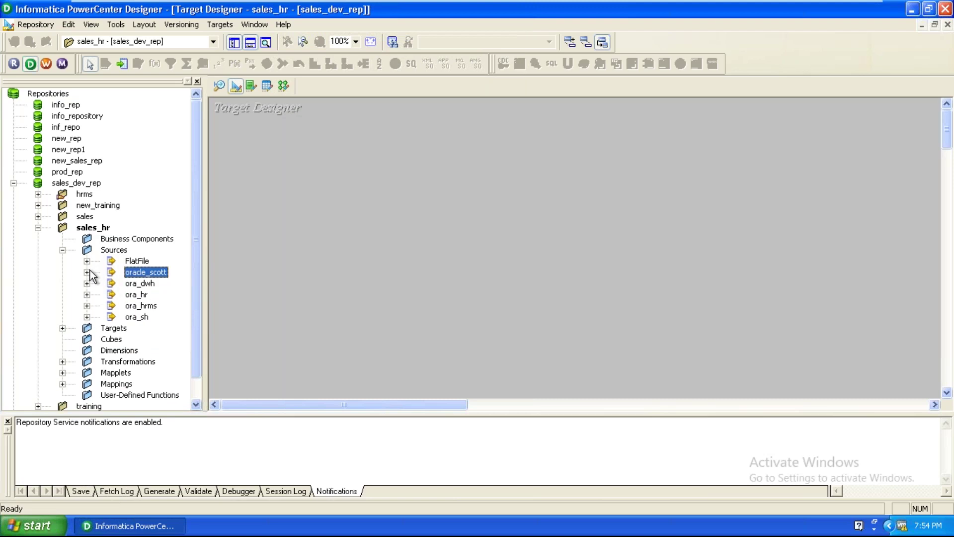
# Place the EMP_DIM target on the workspace, then clear it off again
pyautogui.click(63, 328)
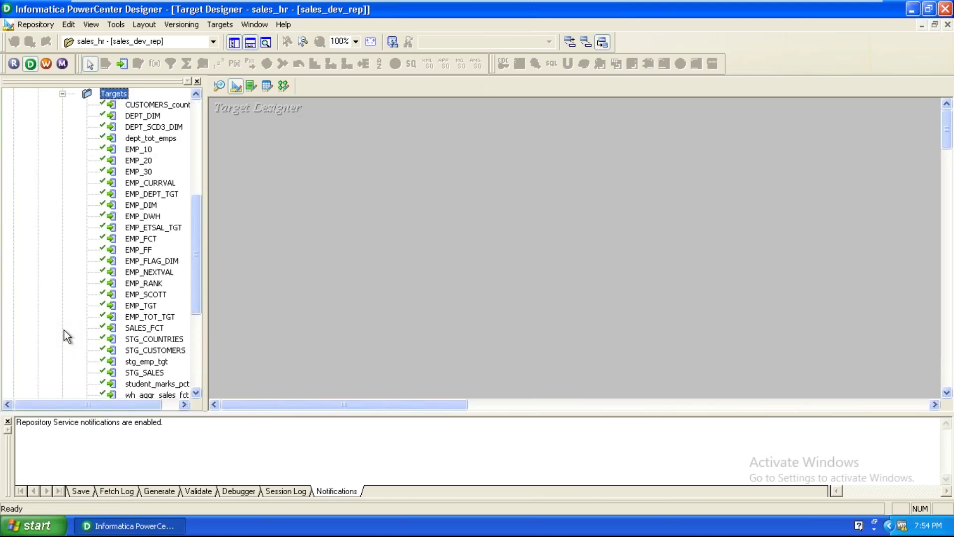
pyautogui.click(146, 262)
pyautogui.scroll(-1, 145, 262)
pyautogui.scroll(1, 146, 262)
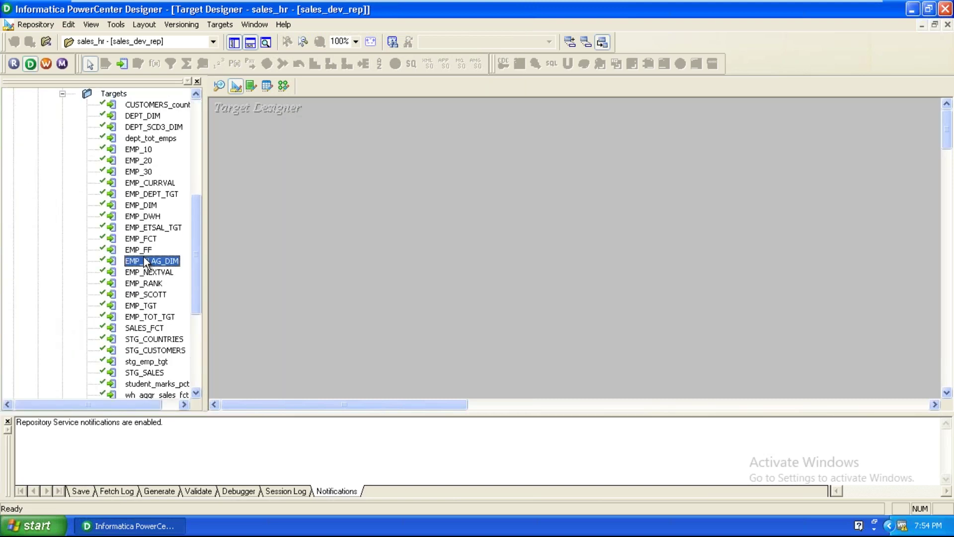
pyautogui.moveTo(149, 206); pyautogui.dragTo(472, 153)
pyautogui.rightClick(338, 188)
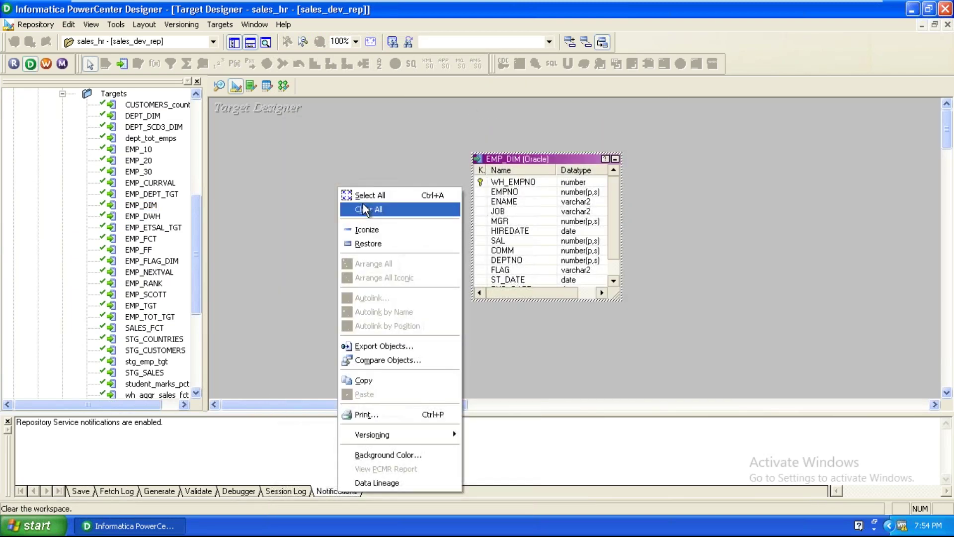
pyautogui.click(363, 205)
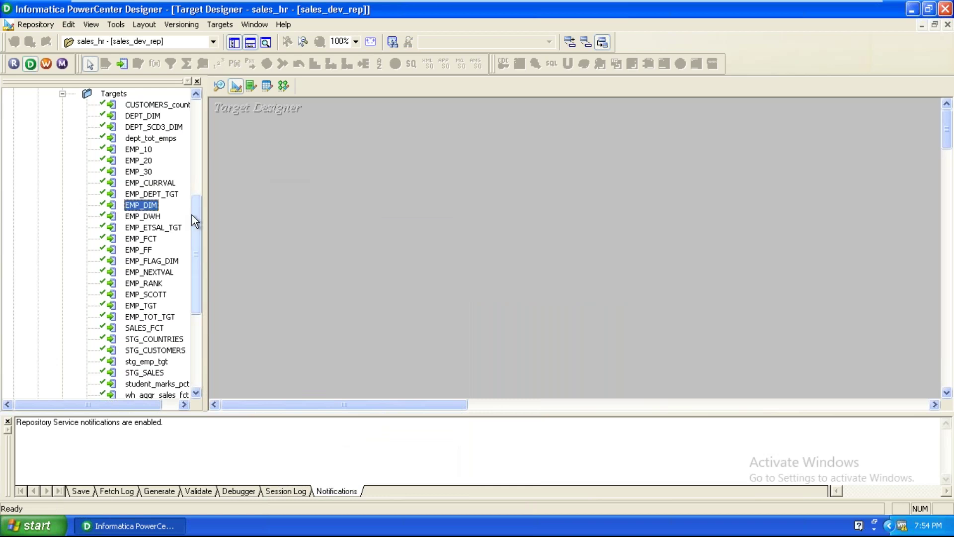
pyautogui.scroll(3, 197, 236)
pyautogui.moveTo(199, 177); pyautogui.dragTo(203, 121)
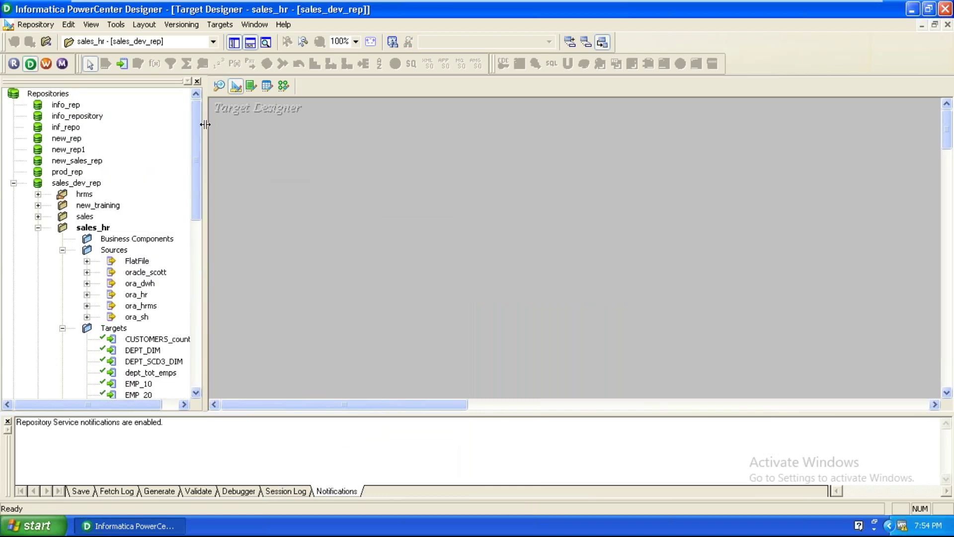
# Create a target from the oracle_scott EMP source and rename it EMP_RCD_DIM
pyautogui.click(87, 271)
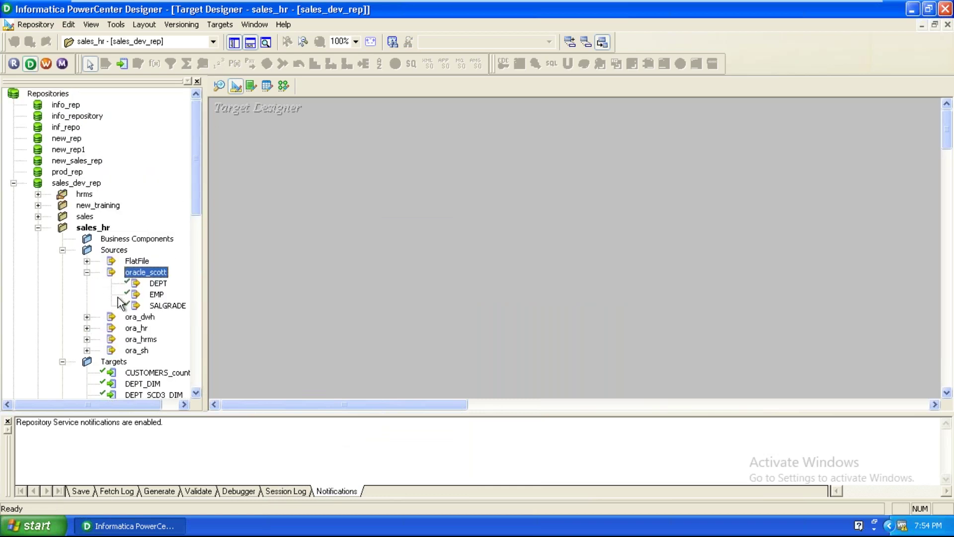
pyautogui.moveTo(156, 297); pyautogui.dragTo(443, 223)
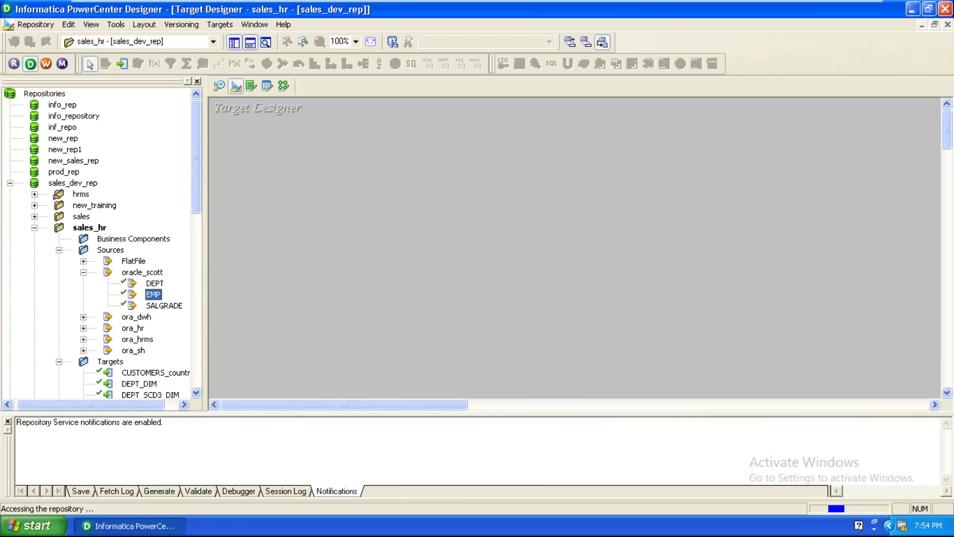
pyautogui.rightClick(490, 235)
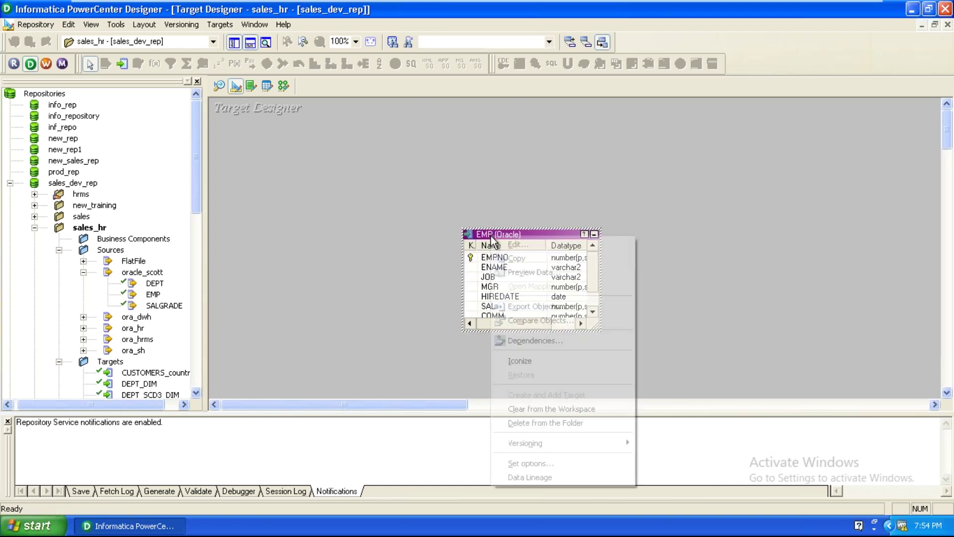
pyautogui.click(517, 244)
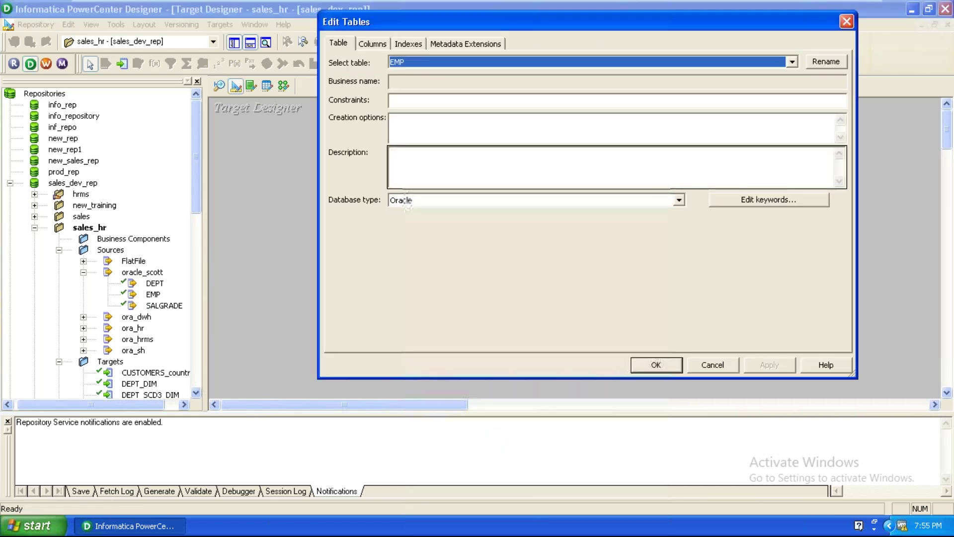
pyautogui.click(826, 62)
pyautogui.click(514, 194)
pyautogui.write('_')
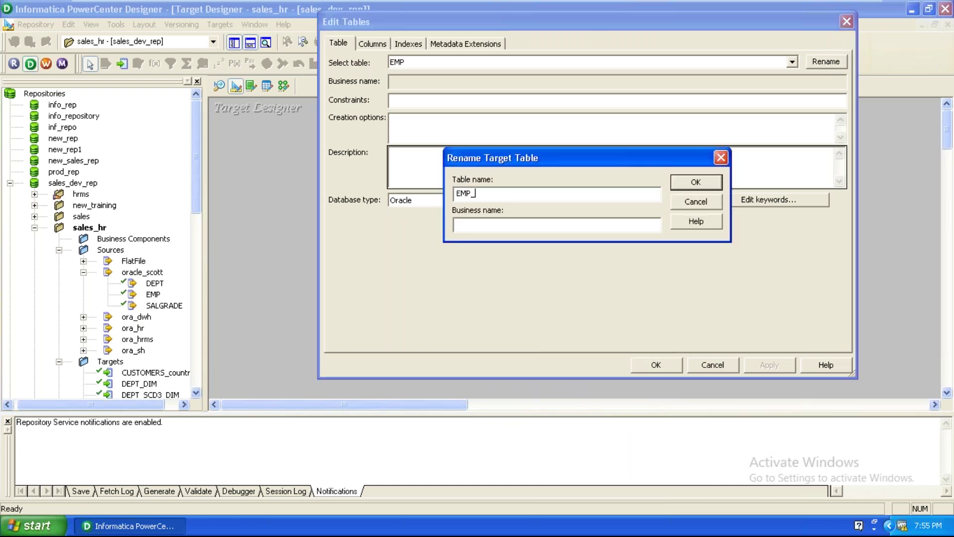
pyautogui.write('RCD_')
pyautogui.write('M')
pyautogui.press('Return')
# Add a new column WH_EMPNO and move it to the first row above EMPNO
pyautogui.click(365, 46)
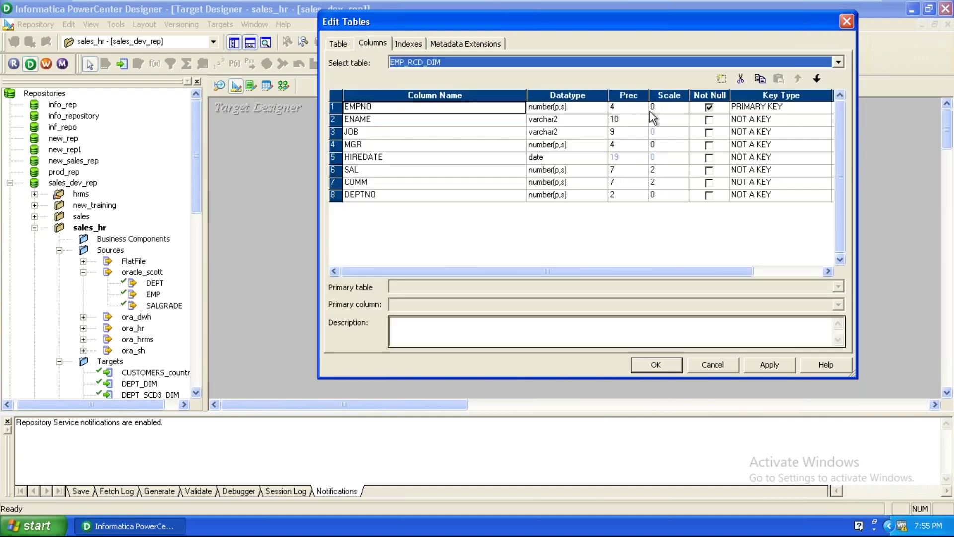
pyautogui.click(721, 79)
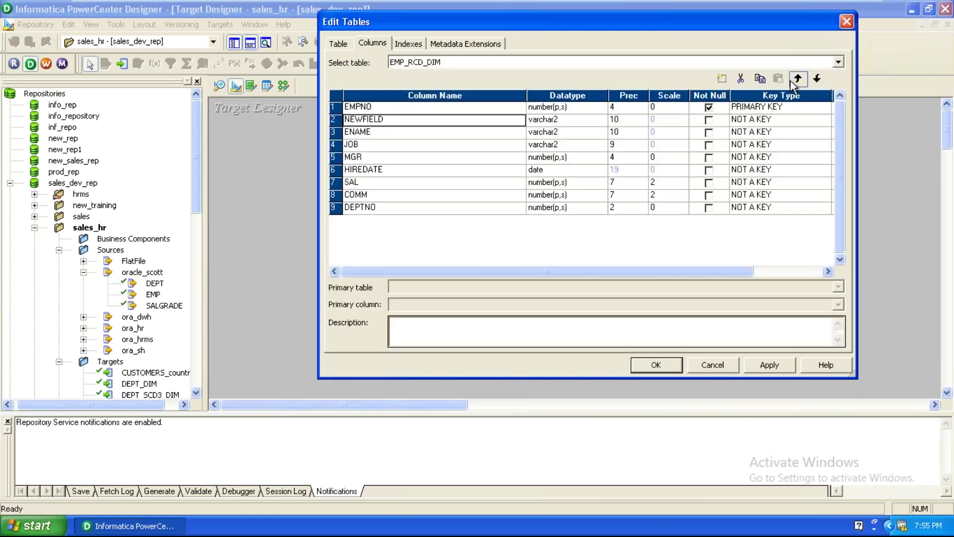
pyautogui.click(797, 78)
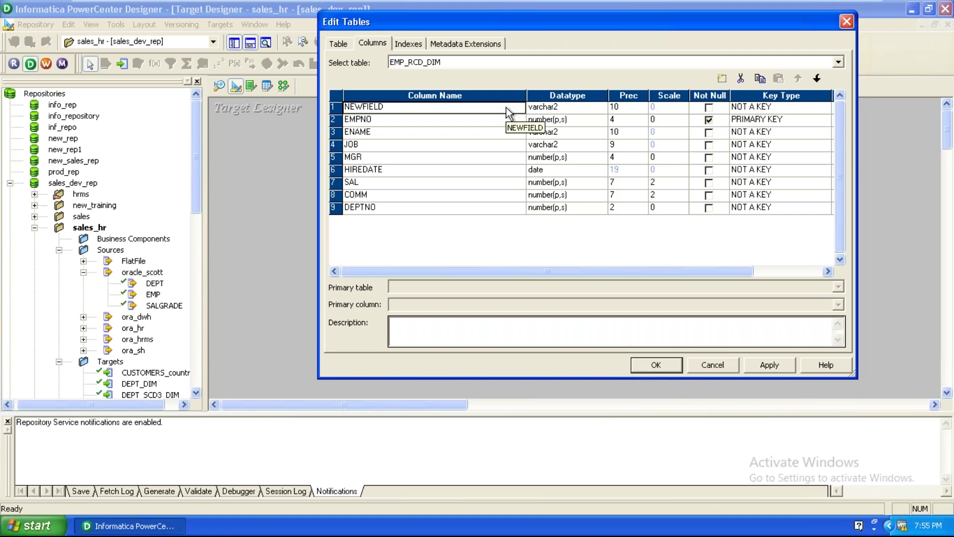
pyautogui.write('WH_')
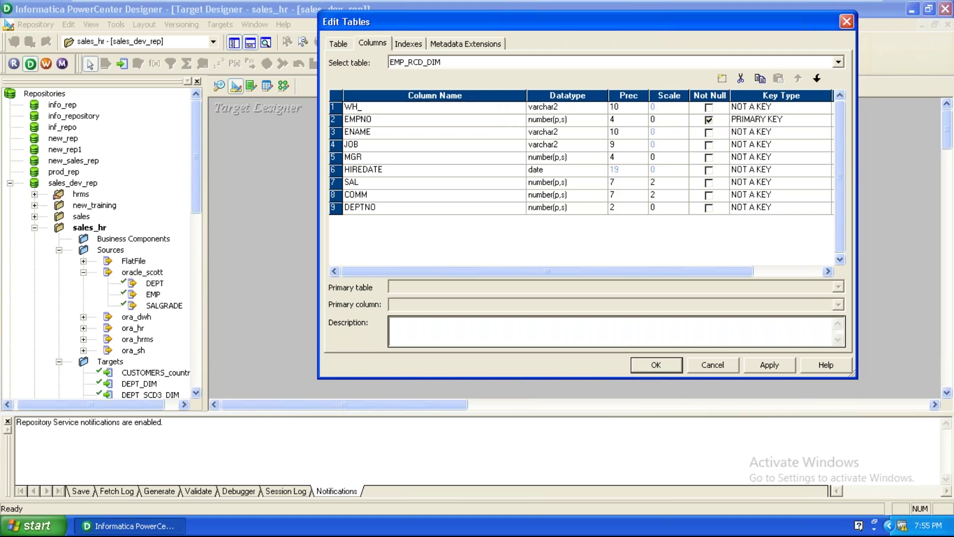
pyautogui.write('EMPNO')
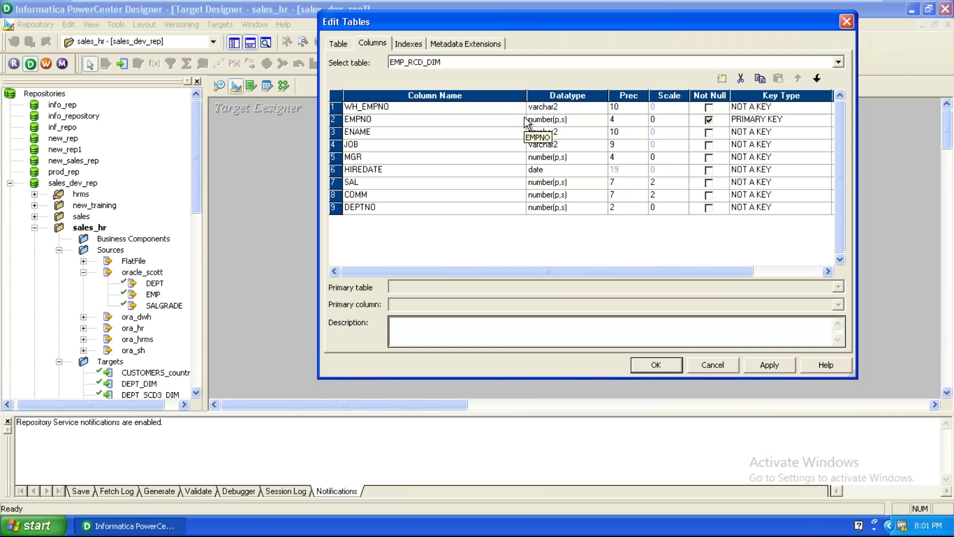
# Set WH_EMPNO's datatype to number and its key type to PRIMARY KEY
pyautogui.click(562, 107)
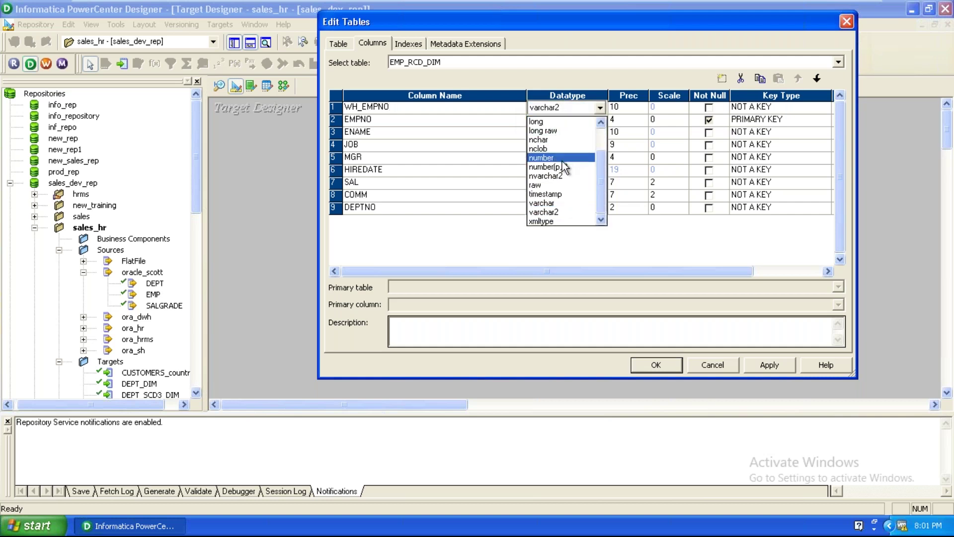
pyautogui.click(564, 168)
pyautogui.click(600, 108)
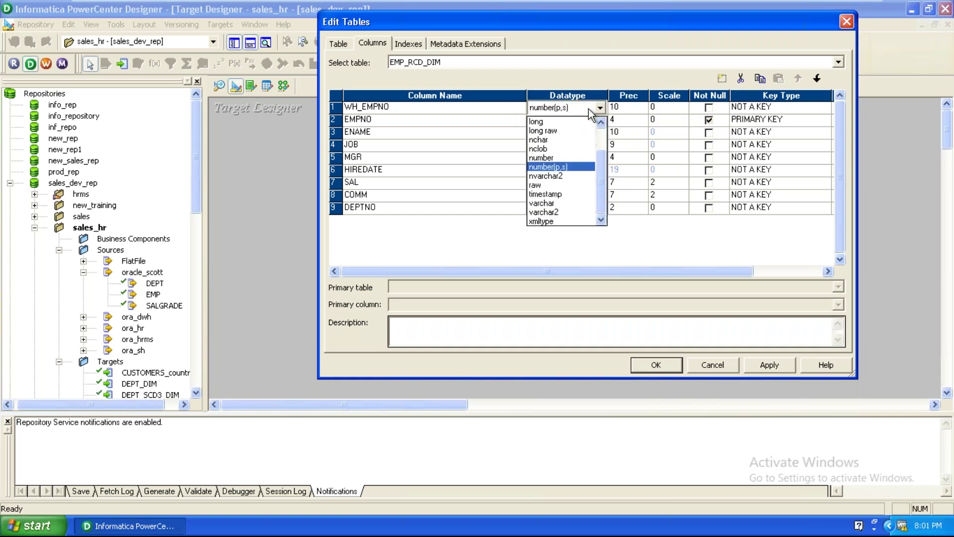
pyautogui.click(554, 157)
pyautogui.click(769, 108)
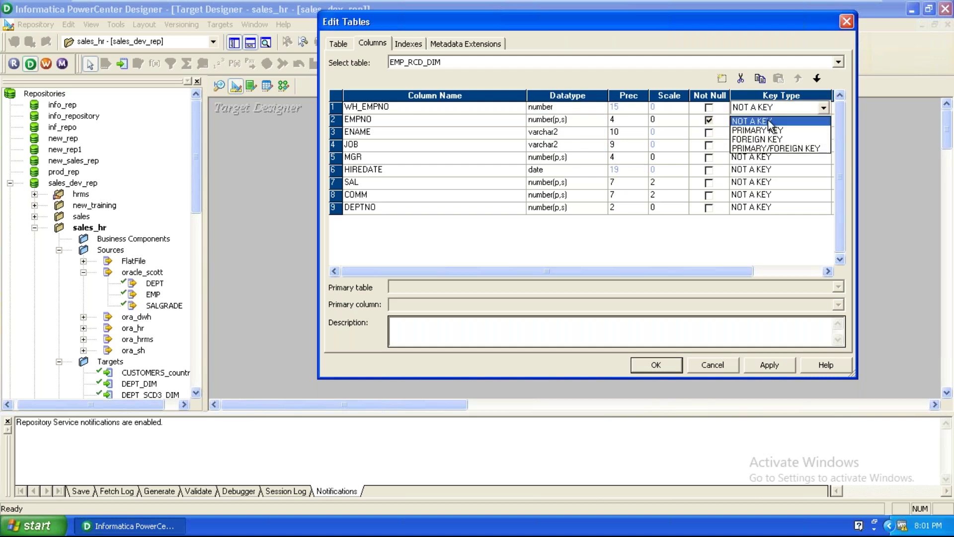
pyautogui.click(772, 121)
pyautogui.click(772, 108)
pyautogui.click(772, 130)
# Set EMPNO to NOT A KEY and apply the EMP_RCD_DIM column edits
pyautogui.click(772, 120)
pyautogui.click(772, 120)
pyautogui.click(770, 135)
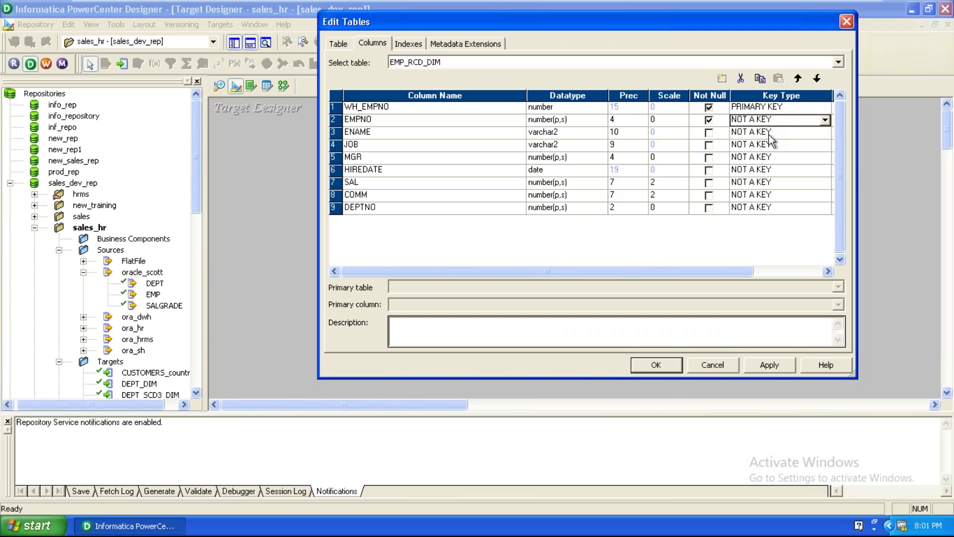
pyautogui.click(782, 370)
pyautogui.click(667, 367)
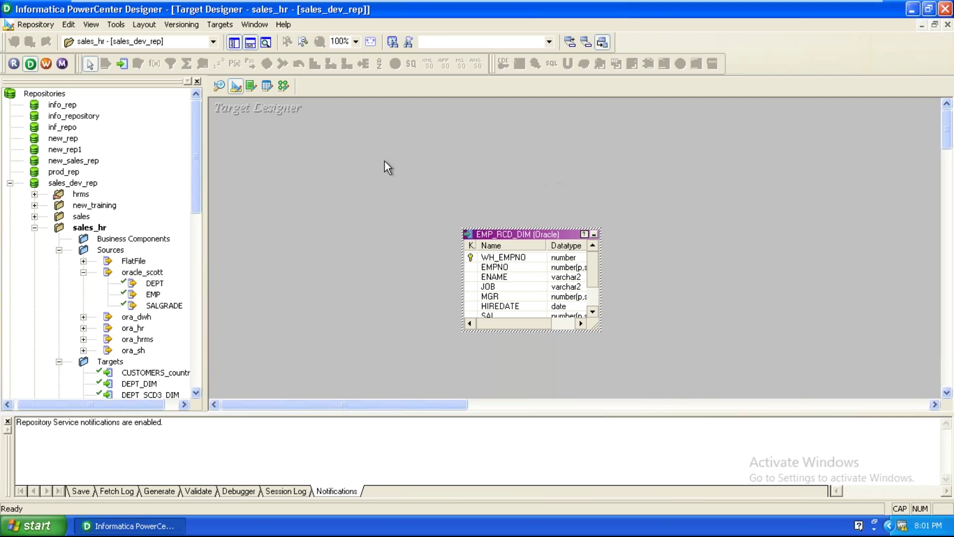
# Open the Targets menu to start generating SQL for EMP_RCD_DIM
pyautogui.click(228, 26)
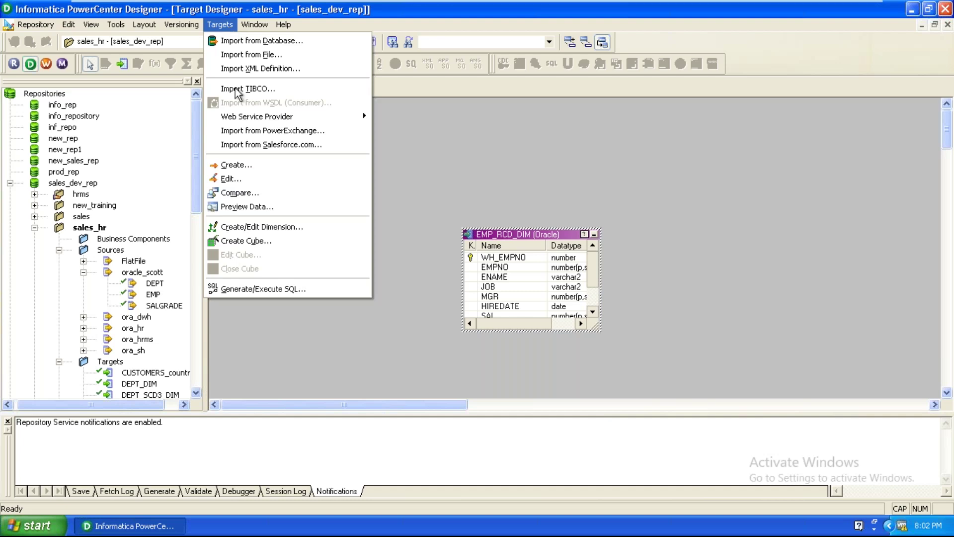
# Start Generate/Execute SQL and connect to the ora_dwh ODBC data source with the warehouse login
pyautogui.click(269, 288)
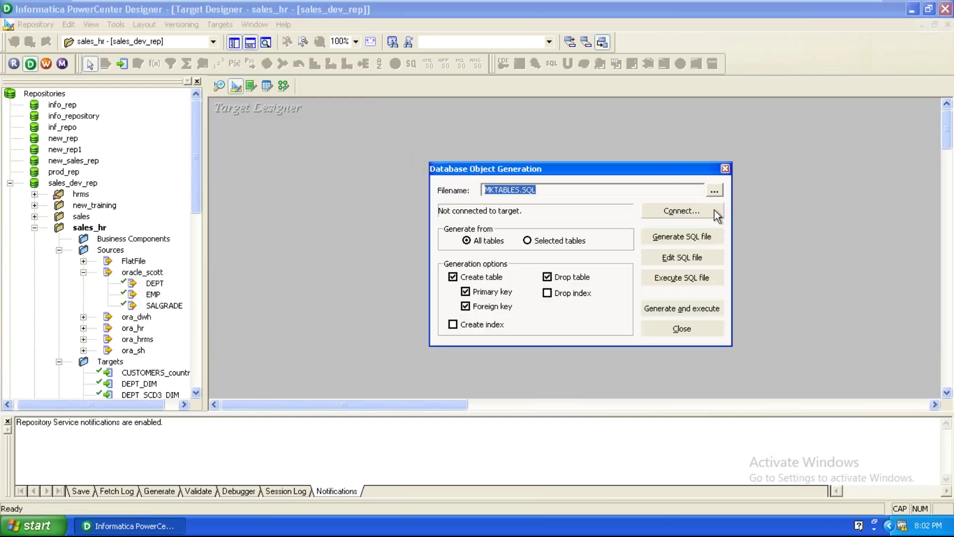
pyautogui.click(714, 210)
pyautogui.click(539, 235)
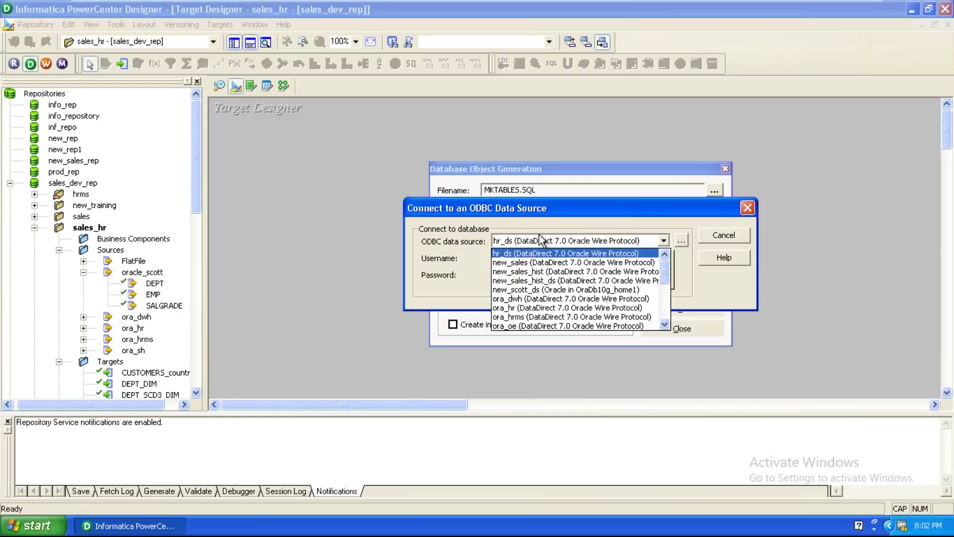
pyautogui.click(517, 300)
pyautogui.click(510, 259)
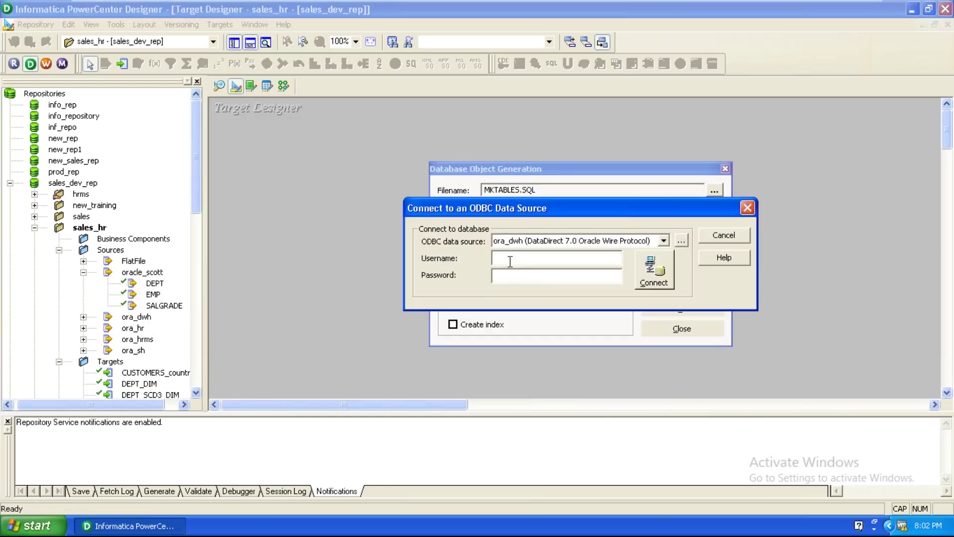
pyautogui.write('DWH')
pyautogui.press('BackSpace')
pyautogui.press('BackSpace')
pyautogui.press('BackSpace')
pyautogui.write('dwhdwh')
pyautogui.click(651, 275)
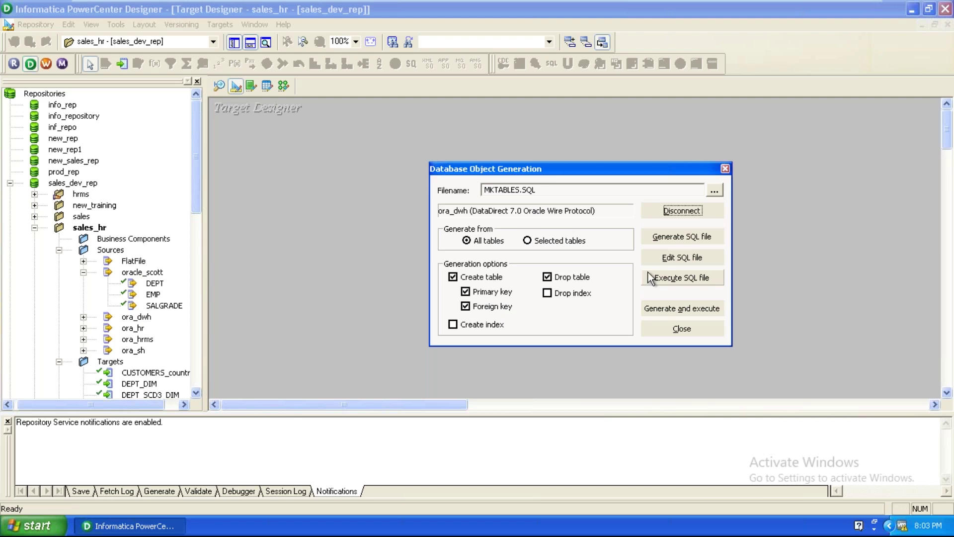
# Generate and execute MKTABLES.SQL for the selected table only, without foreign keys, overwriting the old file
pyautogui.click(549, 243)
pyautogui.click(490, 307)
pyautogui.click(666, 309)
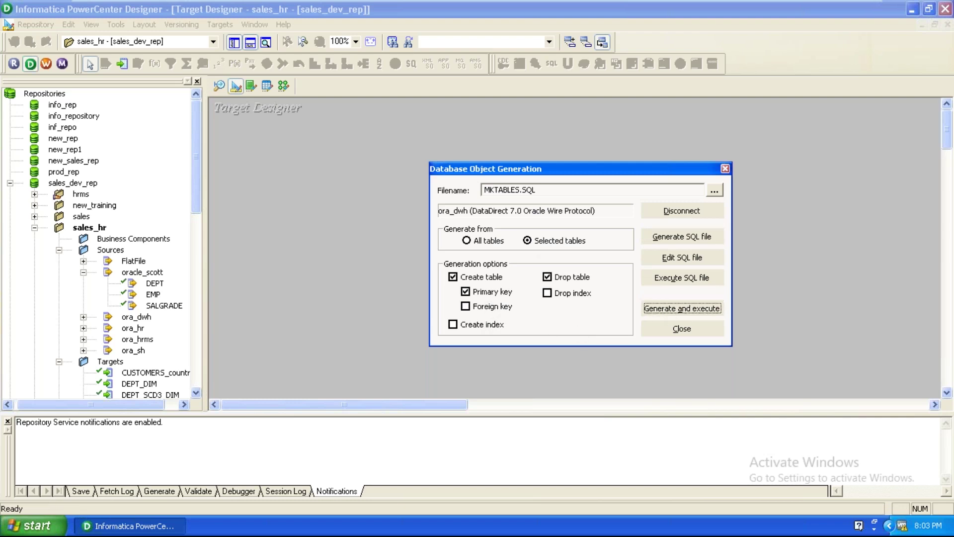
pyautogui.click(567, 279)
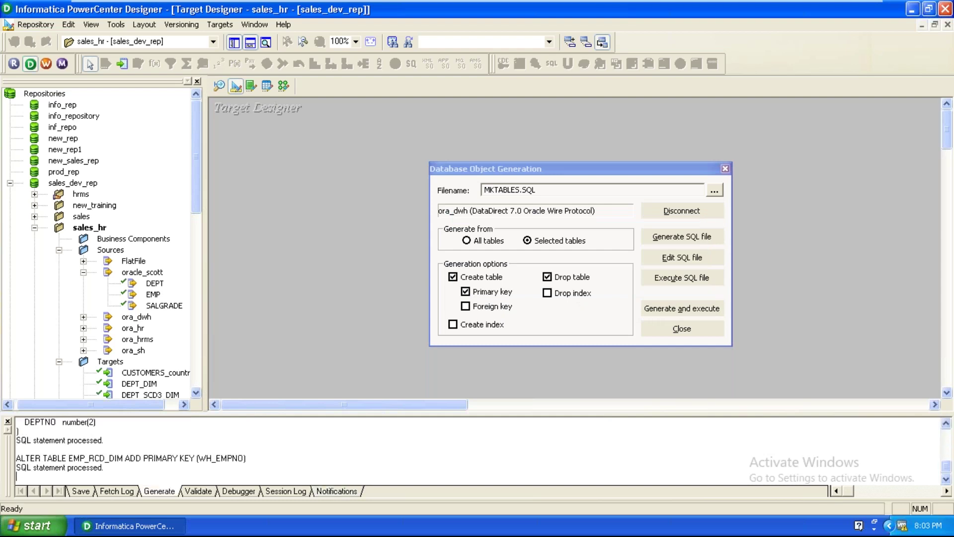
pyautogui.click(688, 328)
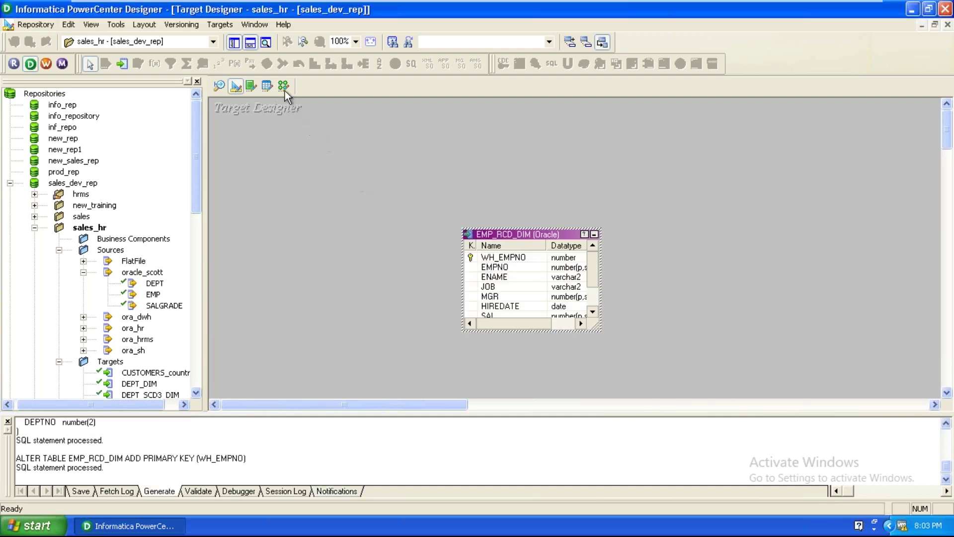
# Switch to the Mapping Designer and start a new mapping with Mappings > Create
pyautogui.click(284, 86)
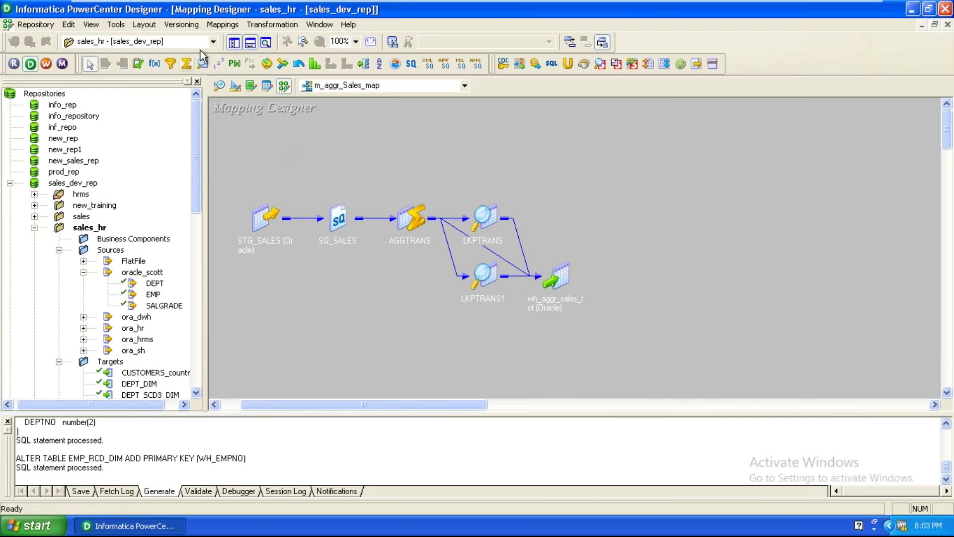
pyautogui.click(222, 24)
pyautogui.click(223, 41)
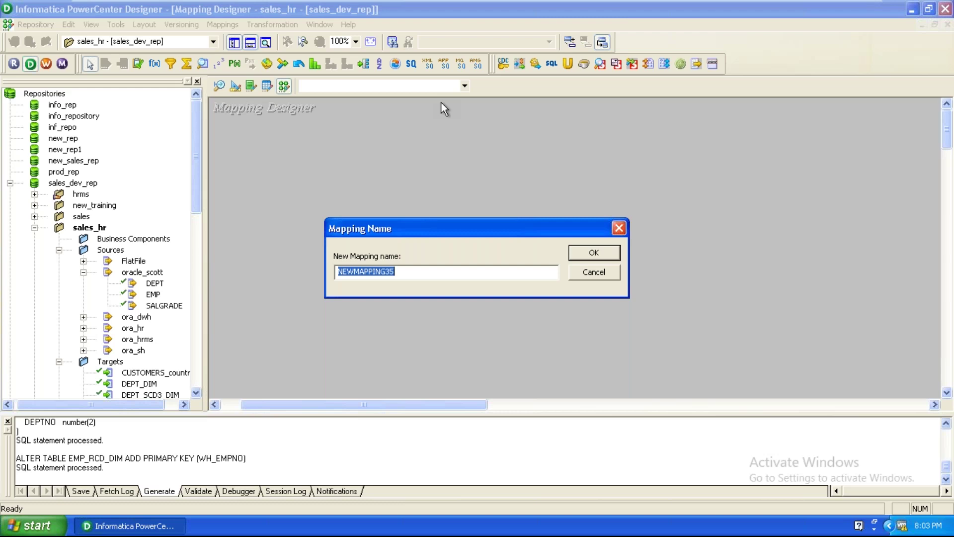
# Name the mapping m_emp_rcd_dim, add the EMP source, and move SQ_EMP beside it
pyautogui.write('m_emp_rcd_')
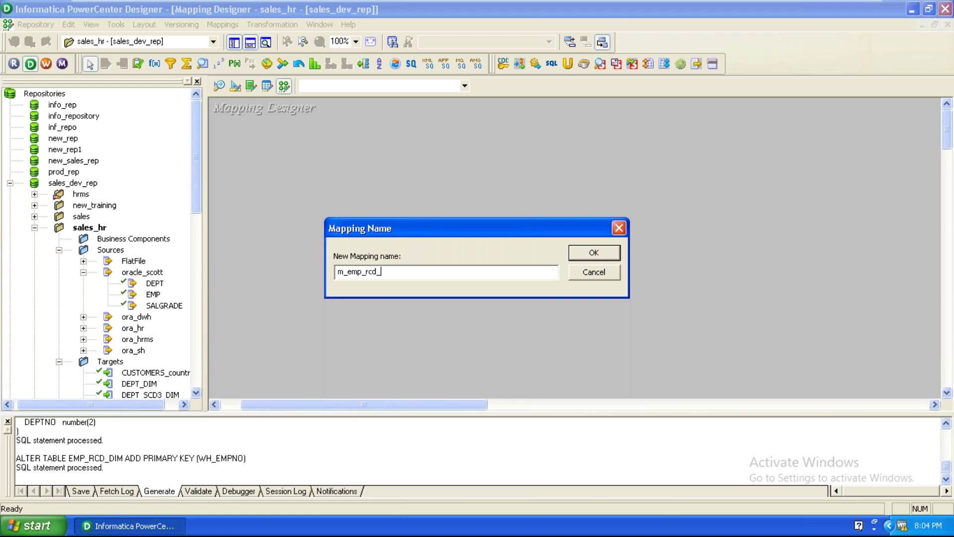
pyautogui.write('dim')
pyautogui.press('Return')
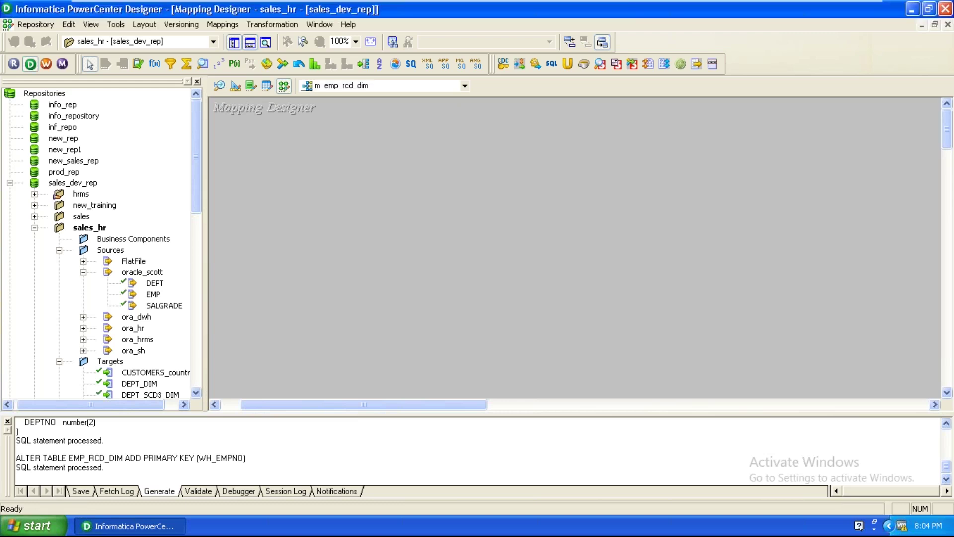
pyautogui.moveTo(153, 294); pyautogui.dragTo(355, 198)
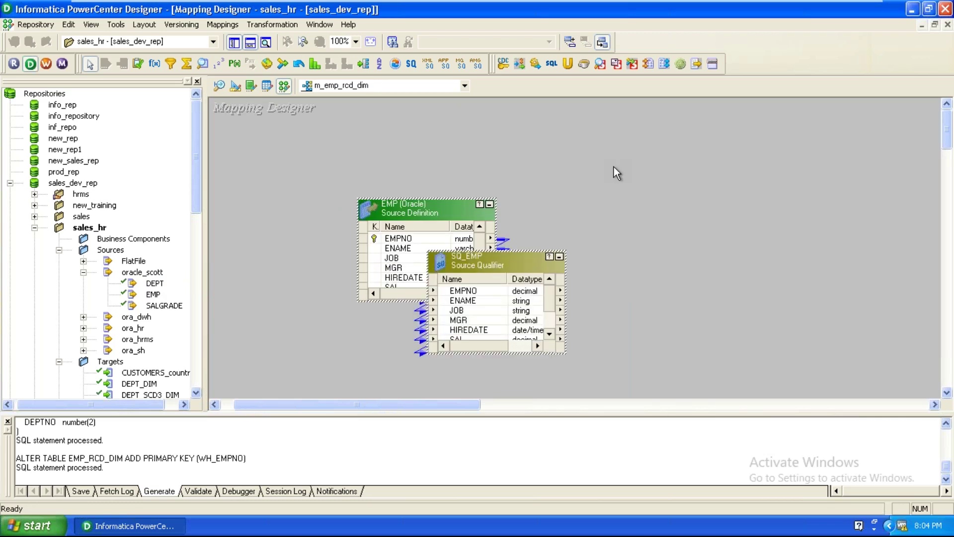
pyautogui.moveTo(497, 266)
pyautogui.mouseDown()
pyautogui.moveTo(676, 165)
pyautogui.moveTo(565, 145)
pyautogui.mouseUp()
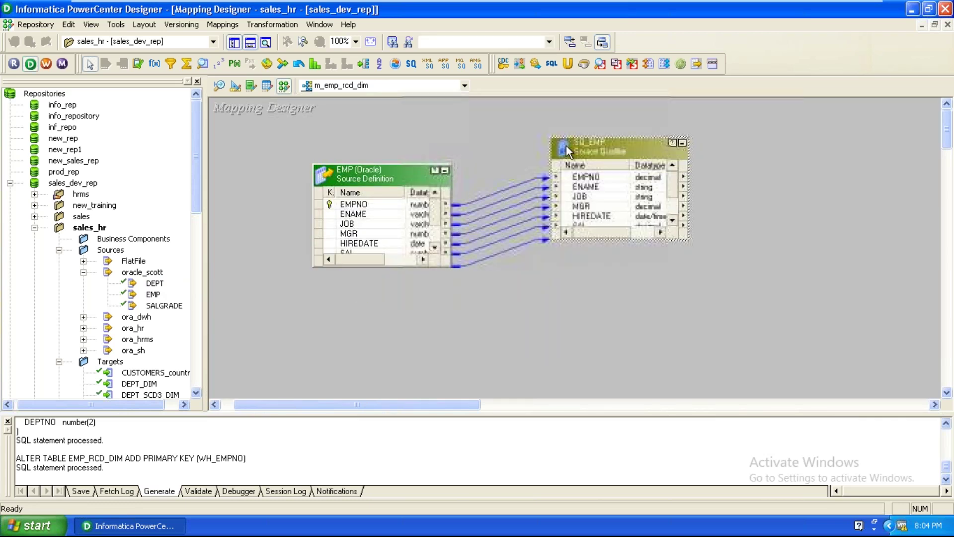
pyautogui.click(196, 396)
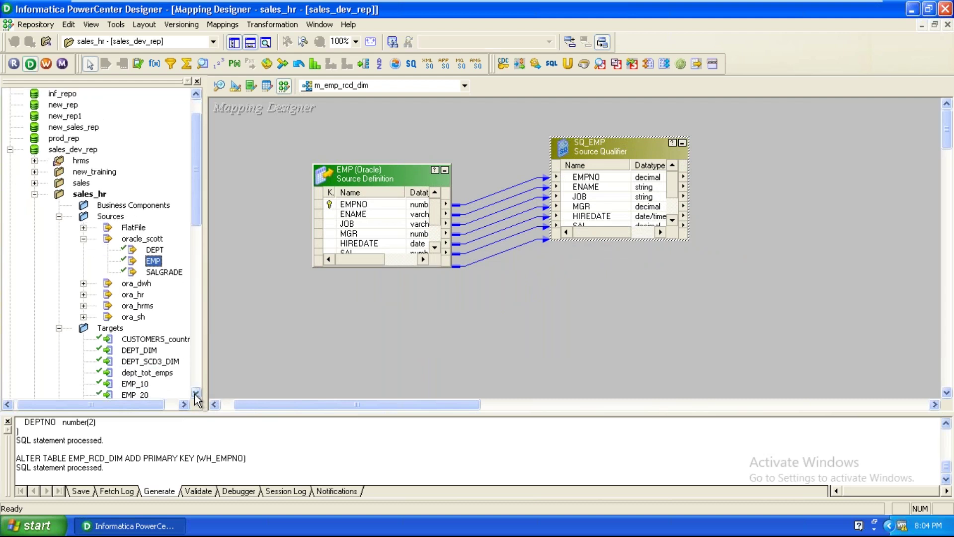
# Drag EMP_RCD_DIM from the Targets folder onto the canvas twice, creating EMP_RCD_DIM and EMP_RCD_DIM1
pyautogui.click(167, 374)
pyautogui.scroll(-4, 167, 378)
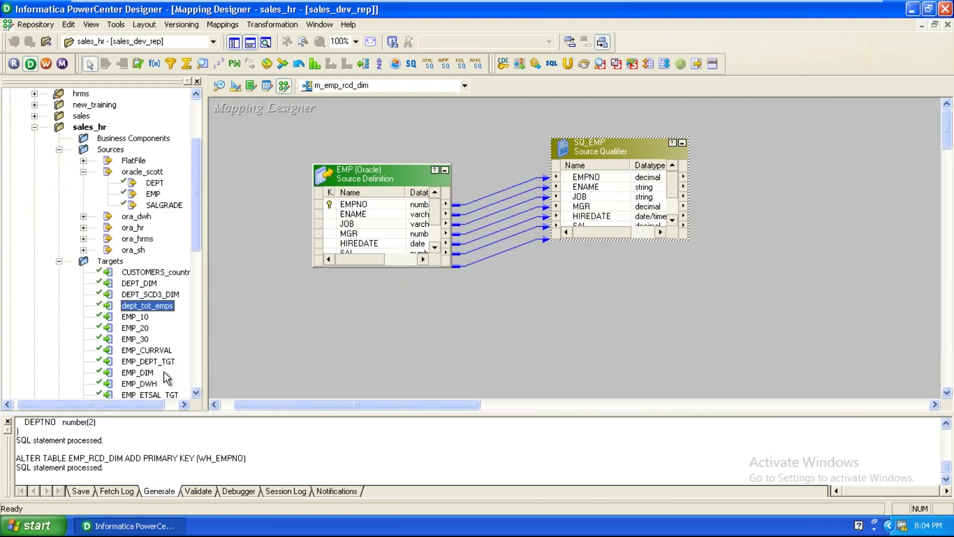
pyautogui.scroll(-1, 166, 378)
pyautogui.moveTo(163, 362); pyautogui.dragTo(788, 115)
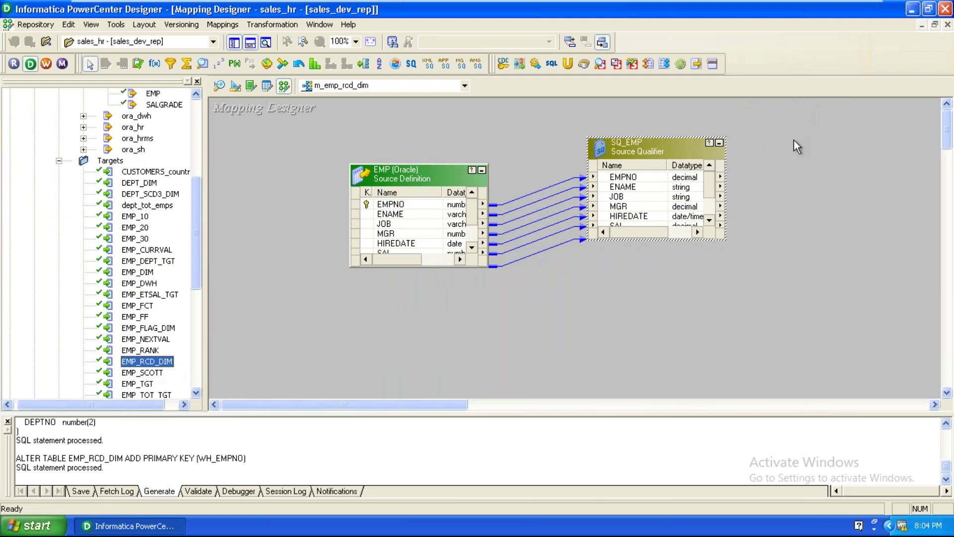
pyautogui.moveTo(158, 361); pyautogui.dragTo(845, 122)
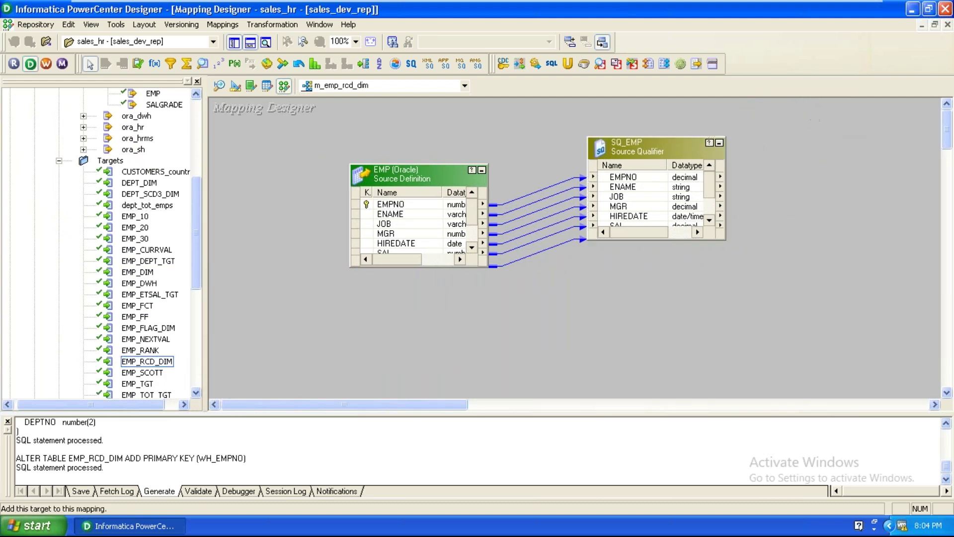
pyautogui.moveTo(151, 361); pyautogui.dragTo(855, 299)
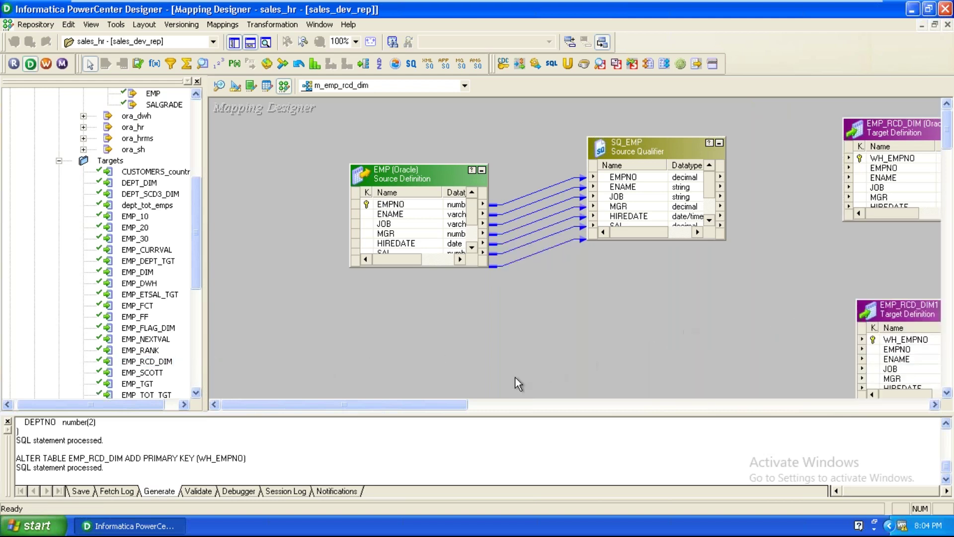
pyautogui.click(516, 403)
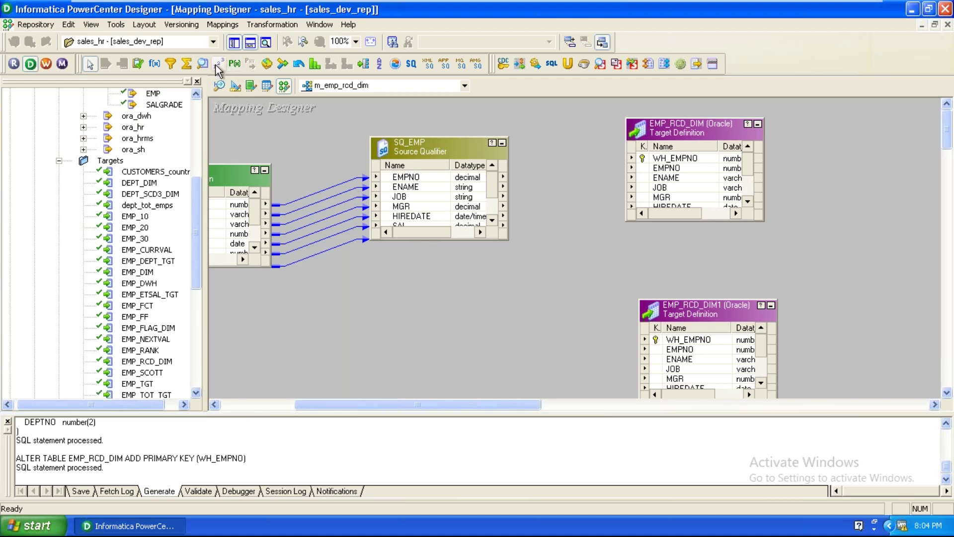
# Place a Lookup transformation on the canvas based on the EMP_RCD_DIM target table
pyautogui.click(203, 63)
pyautogui.click(525, 170)
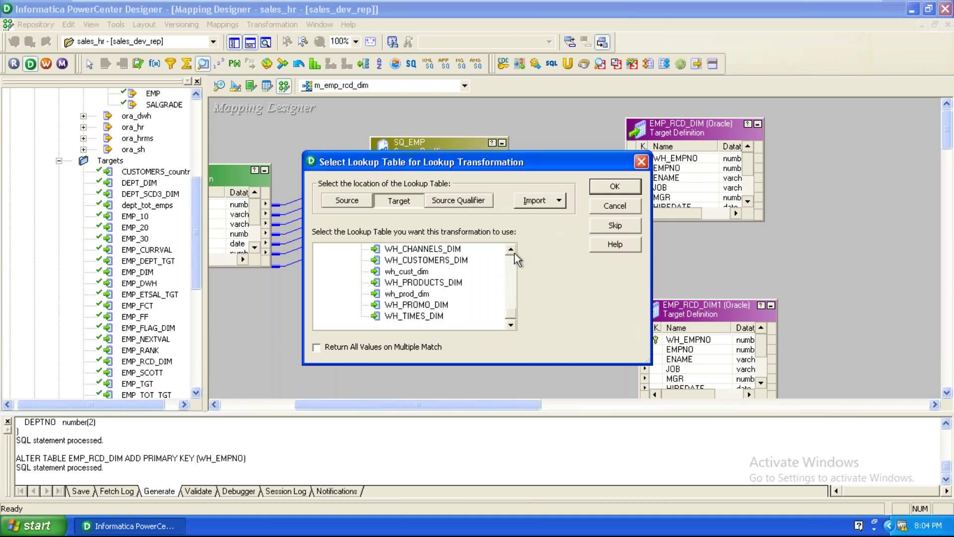
pyautogui.scroll(6, 514, 253)
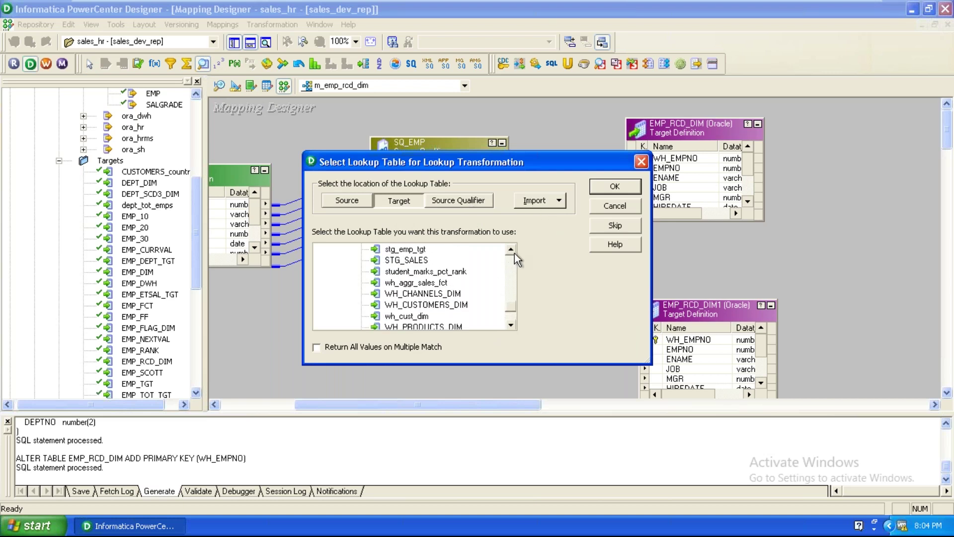
pyautogui.scroll(5, 515, 252)
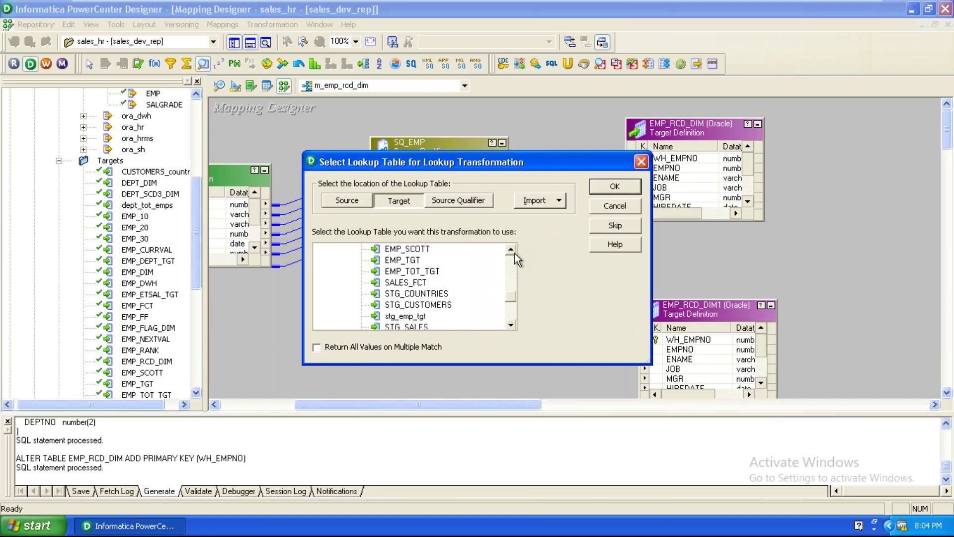
pyautogui.scroll(1, 514, 253)
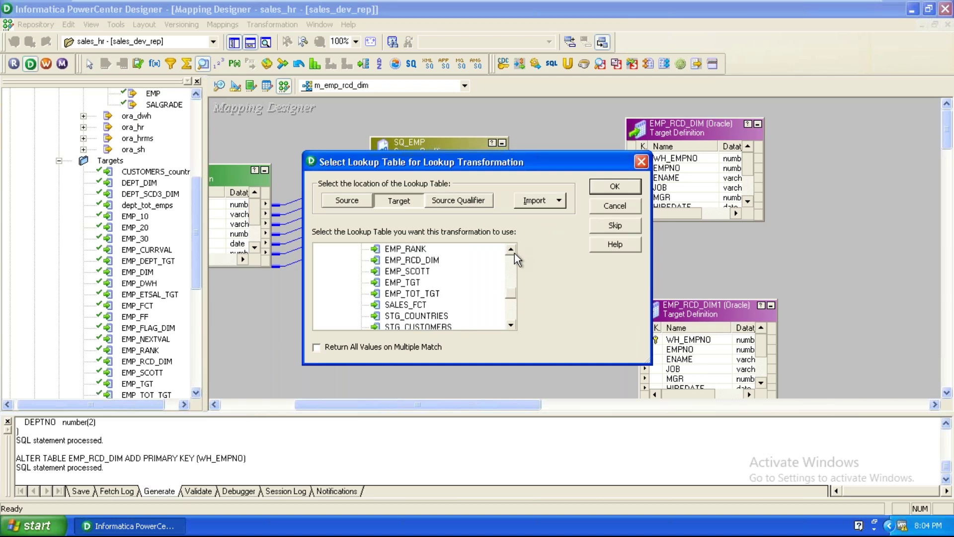
pyautogui.click(428, 260)
pyautogui.click(615, 187)
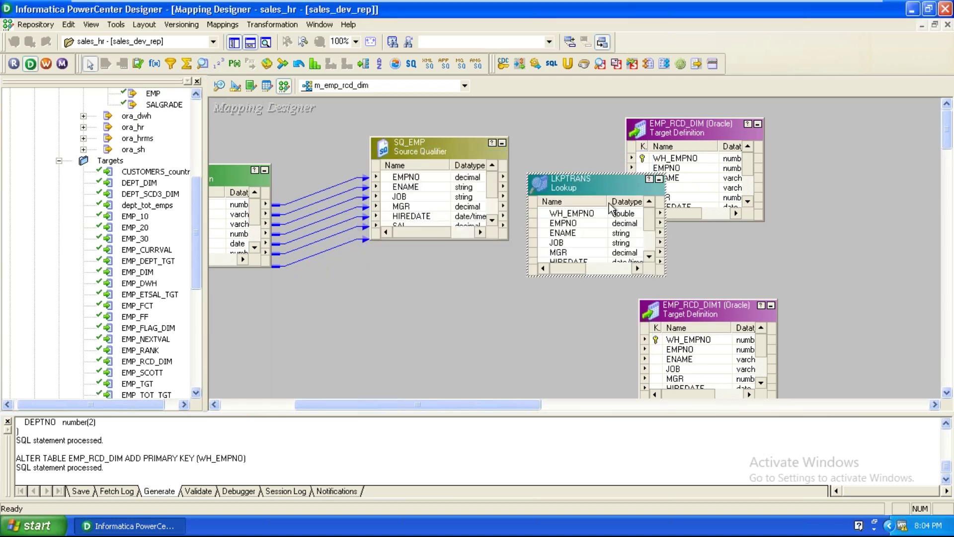
# Move both targets right, shift SQ_EMP, and enlarge SQ_EMP and LKPTRANS to show all ports
pyautogui.moveTo(684, 125); pyautogui.dragTo(749, 126)
pyautogui.moveTo(693, 312); pyautogui.dragTo(794, 296)
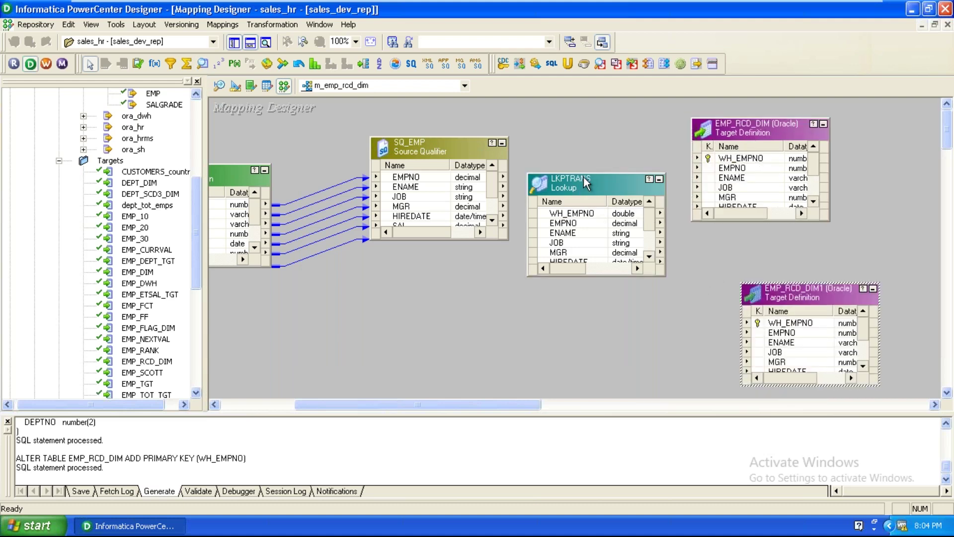
pyautogui.moveTo(586, 174); pyautogui.dragTo(594, 114)
pyautogui.moveTo(451, 141); pyautogui.dragTo(422, 150)
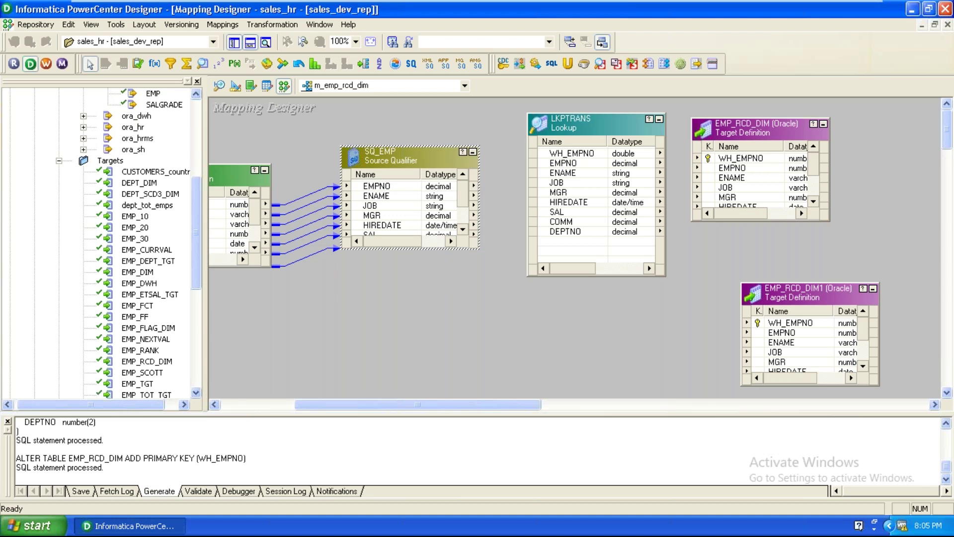
pyautogui.moveTo(425, 148); pyautogui.dragTo(427, 116)
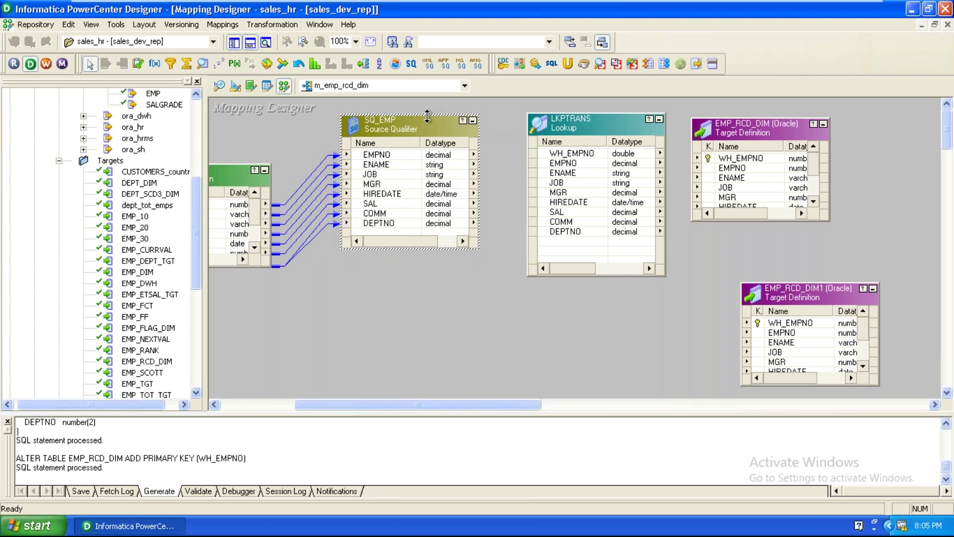
# Link EMPNO, JOB, SAL and DEPTNO from SQ_EMP into LKPTRANS, then shift the lookup left
pyautogui.moveTo(377, 155); pyautogui.dragTo(568, 244)
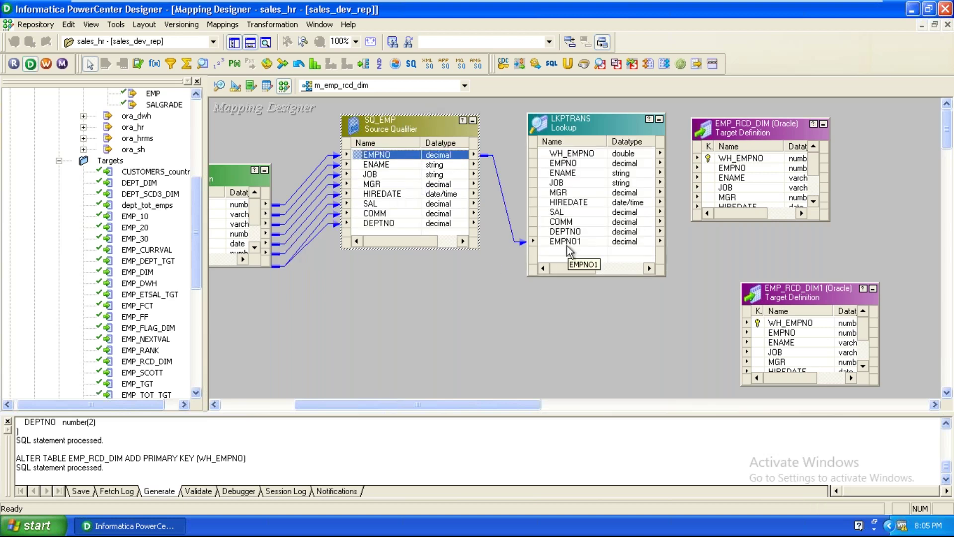
pyautogui.moveTo(372, 174); pyautogui.dragTo(586, 256)
pyautogui.moveTo(380, 205); pyautogui.dragTo(546, 261)
pyautogui.moveTo(393, 224); pyautogui.dragTo(584, 263)
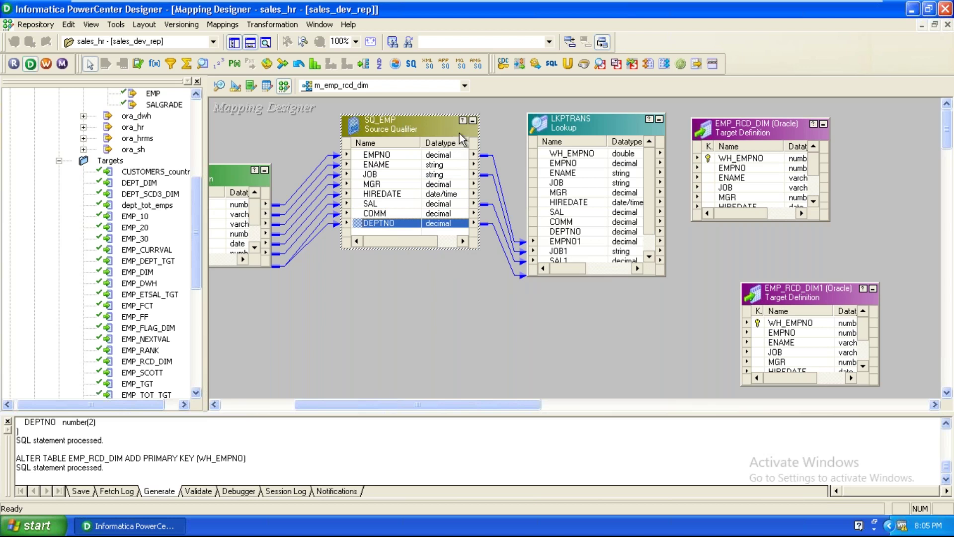
pyautogui.click(473, 120)
pyautogui.moveTo(543, 121); pyautogui.dragTo(490, 122)
# Give LKPTRANS a new lookup condition matching the EMPNO column to port EMPNO1
pyautogui.doubleClick(489, 121)
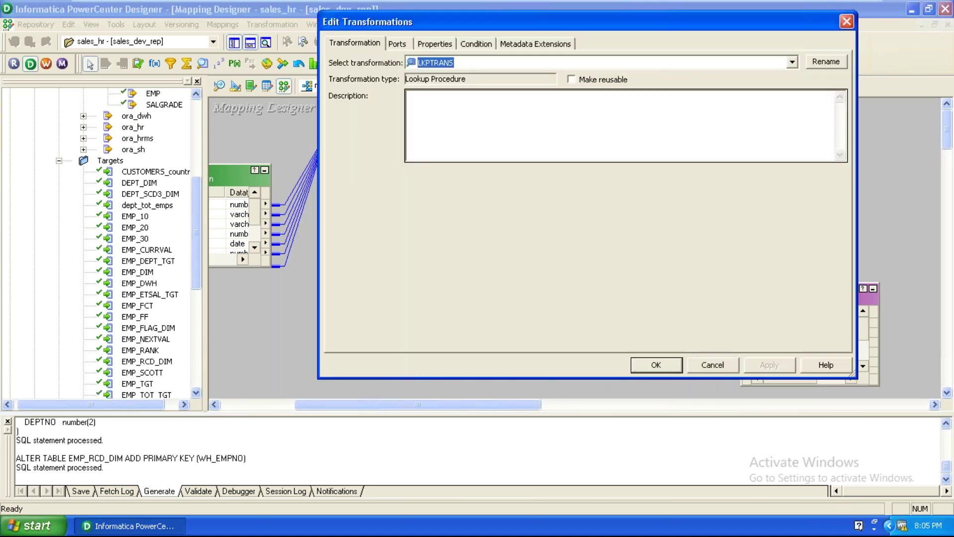
pyautogui.click(472, 45)
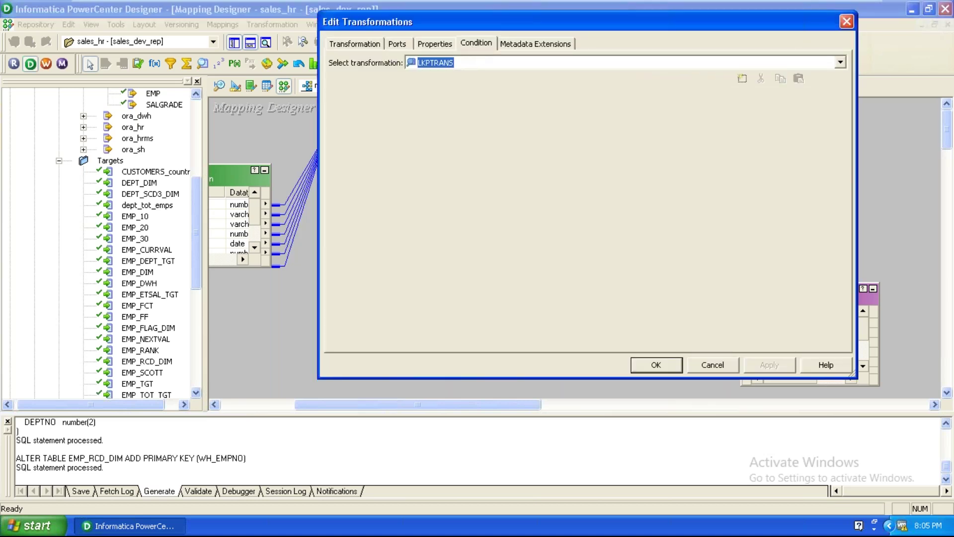
pyautogui.click(743, 78)
pyautogui.click(434, 110)
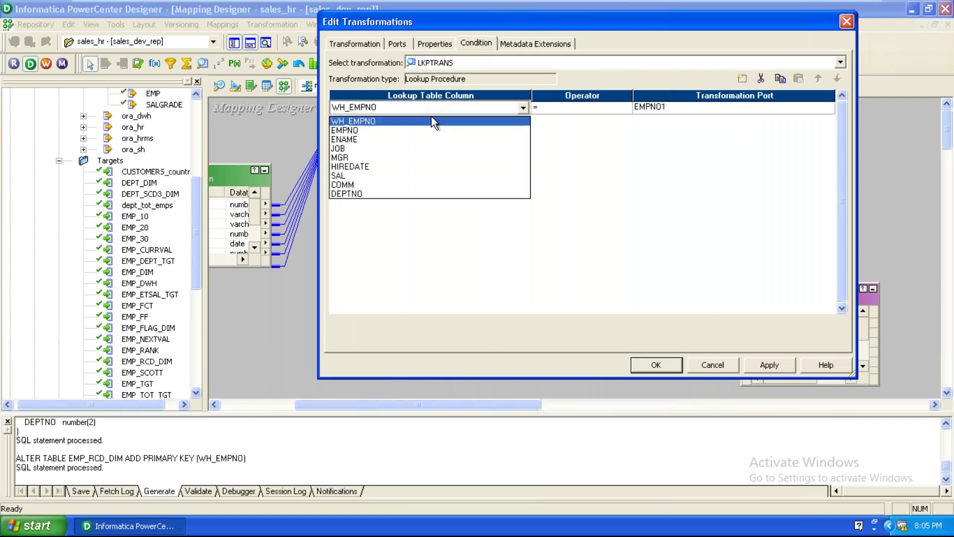
pyautogui.click(413, 131)
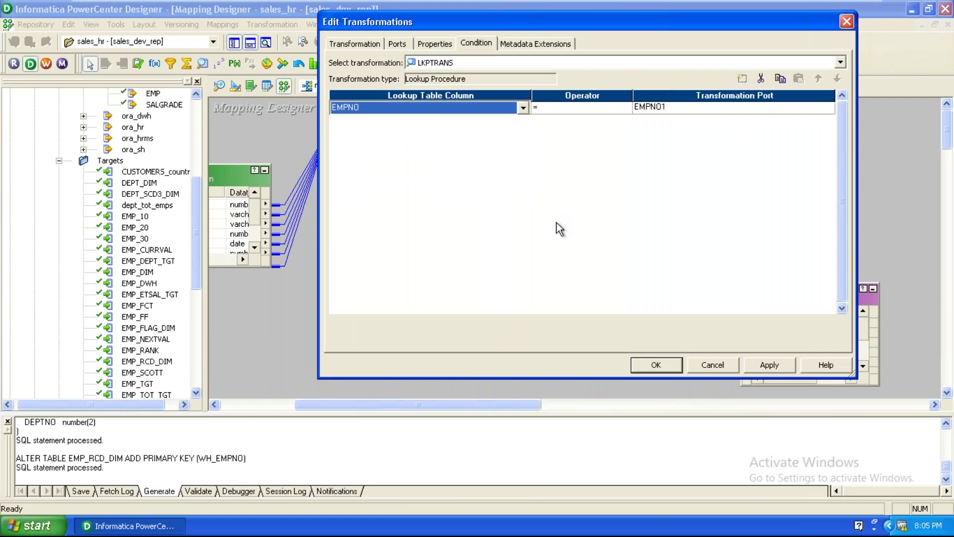
pyautogui.click(431, 42)
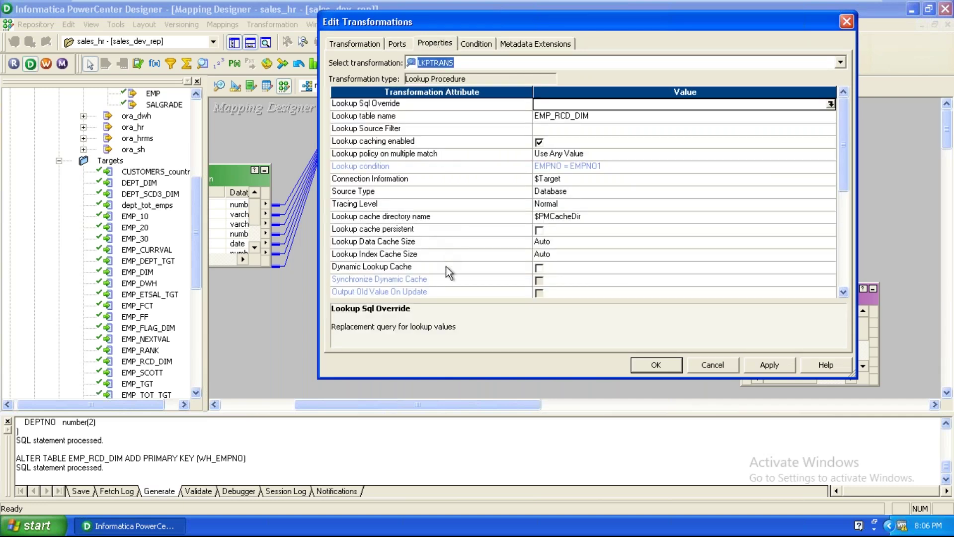
# Enable Dynamic Lookup Cache on LKPTRANS so the NewLookupRow port appears
pyautogui.click(541, 269)
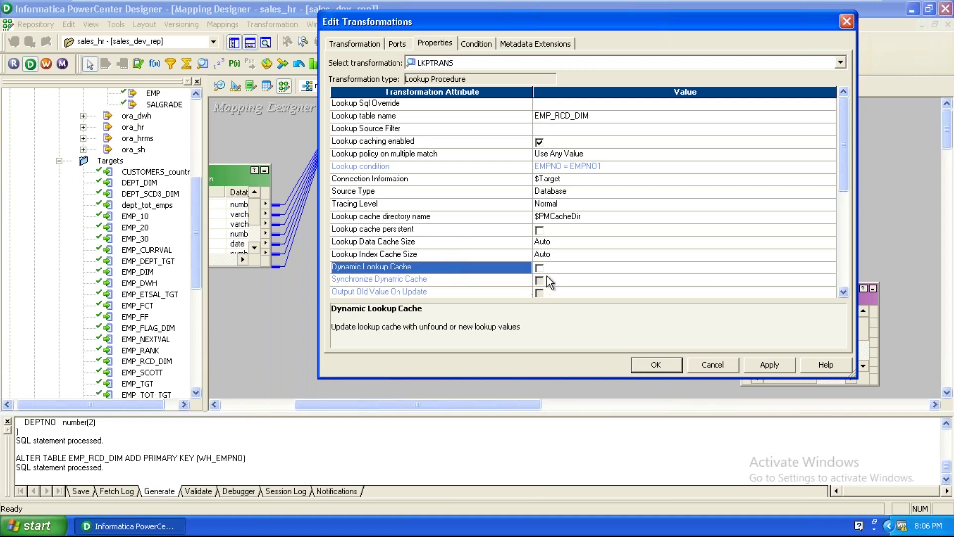
pyautogui.click(544, 268)
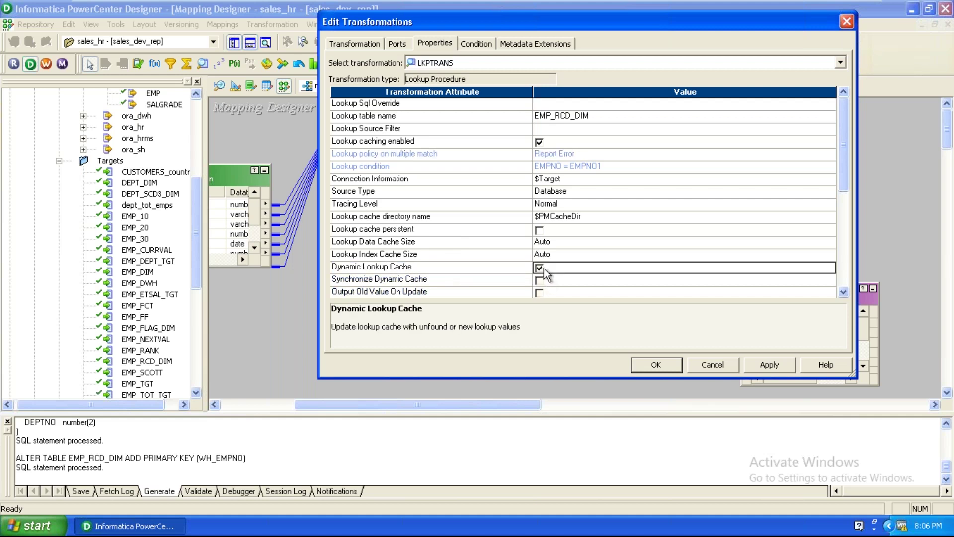
pyautogui.click(397, 44)
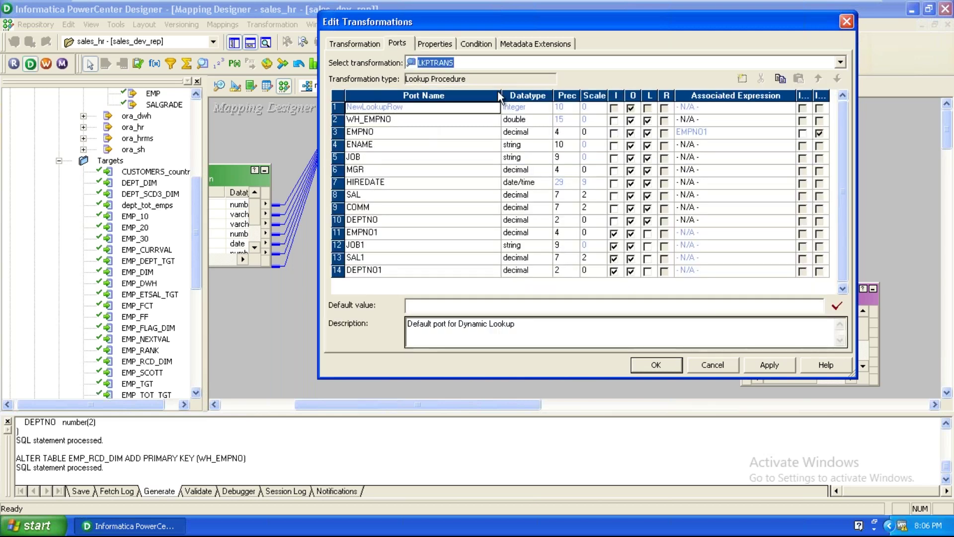
# Delete the MGR, HIREDATE, COMM and ENAME ports from LKPTRANS
pyautogui.moveTo(600, 19); pyautogui.dragTo(603, 8)
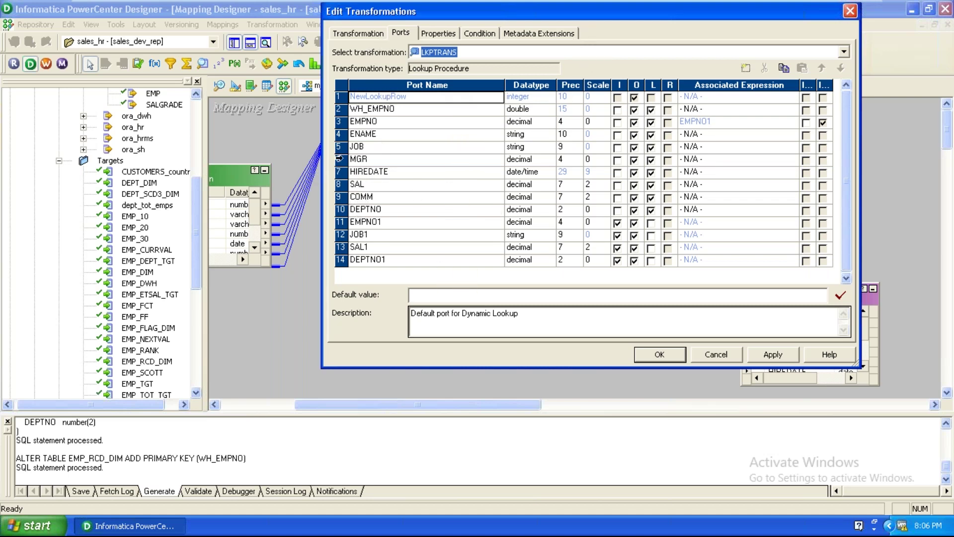
pyautogui.click(334, 164)
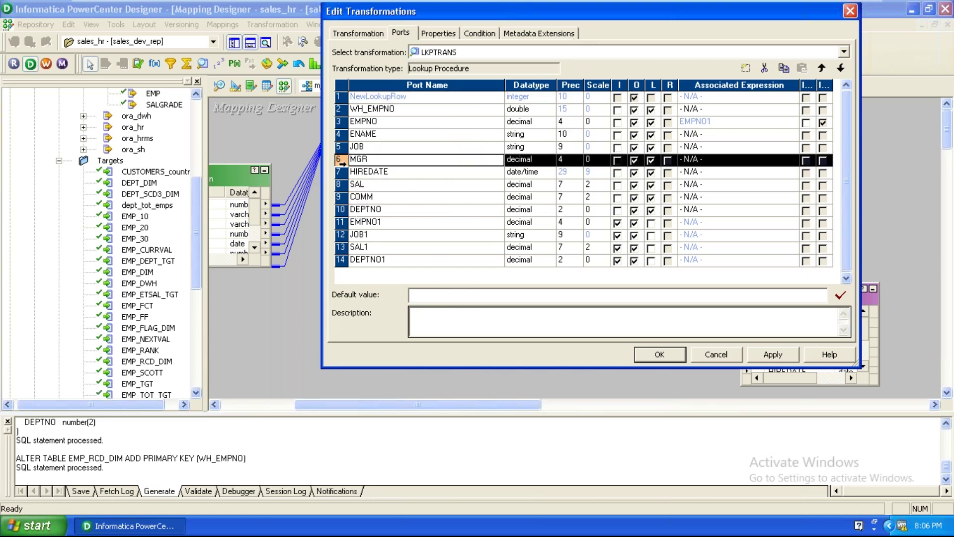
pyautogui.click(765, 69)
pyautogui.click(764, 69)
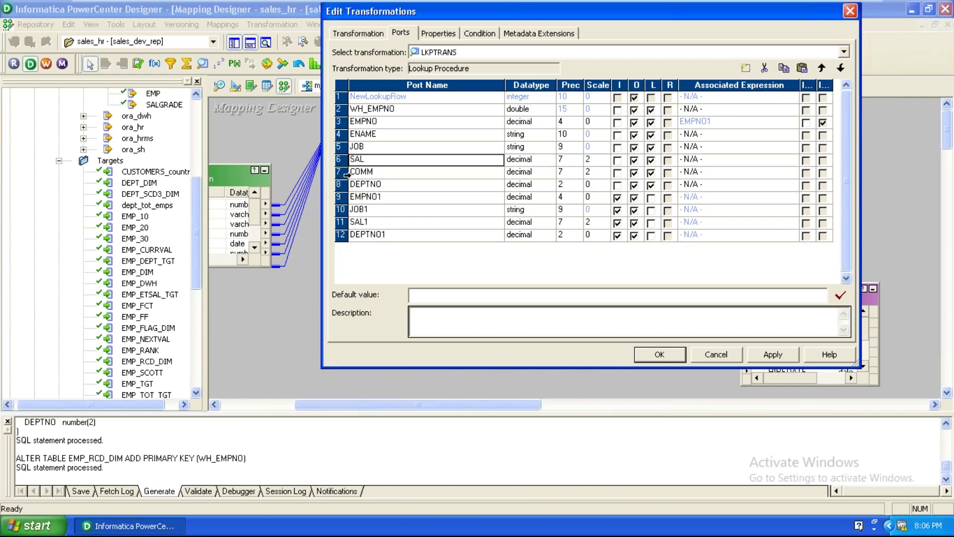
pyautogui.click(344, 174)
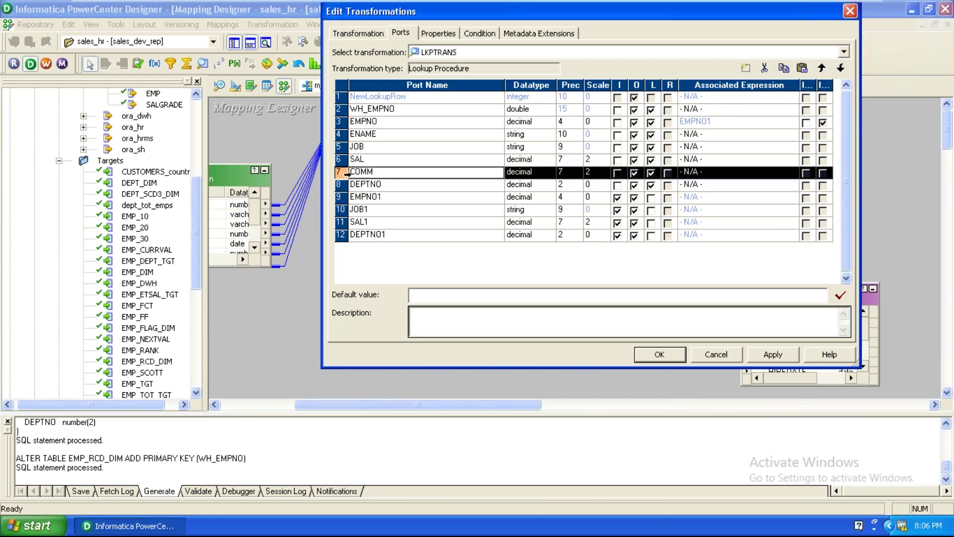
pyautogui.click(764, 71)
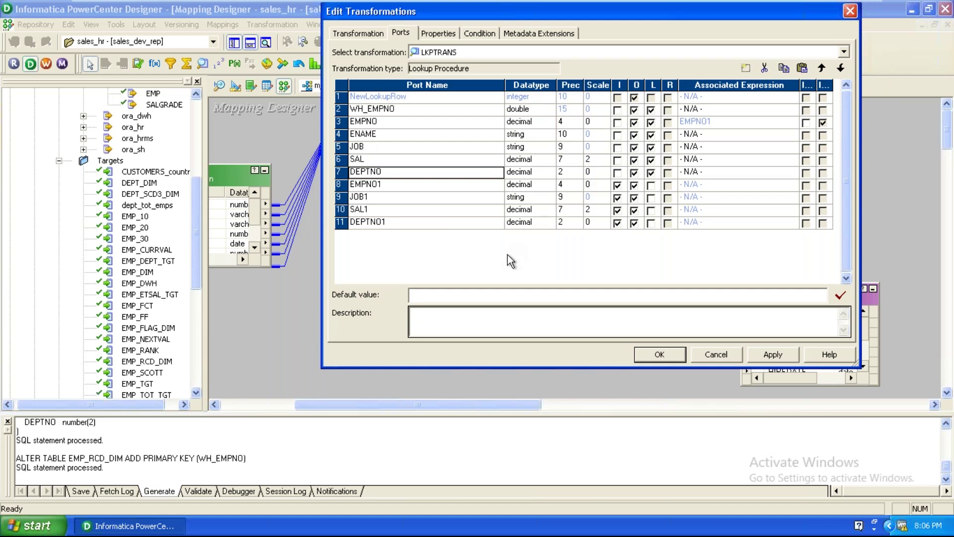
pyautogui.click(397, 138)
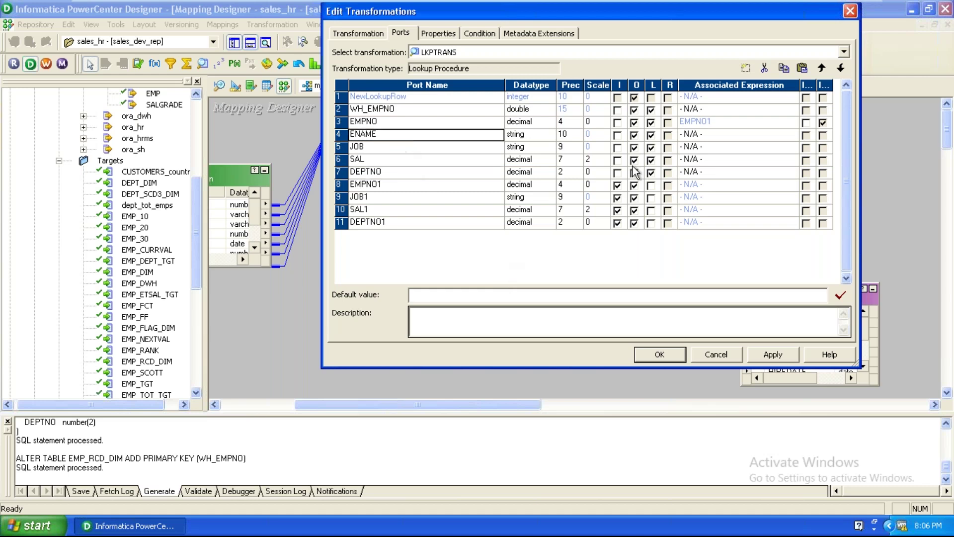
pyautogui.click(764, 67)
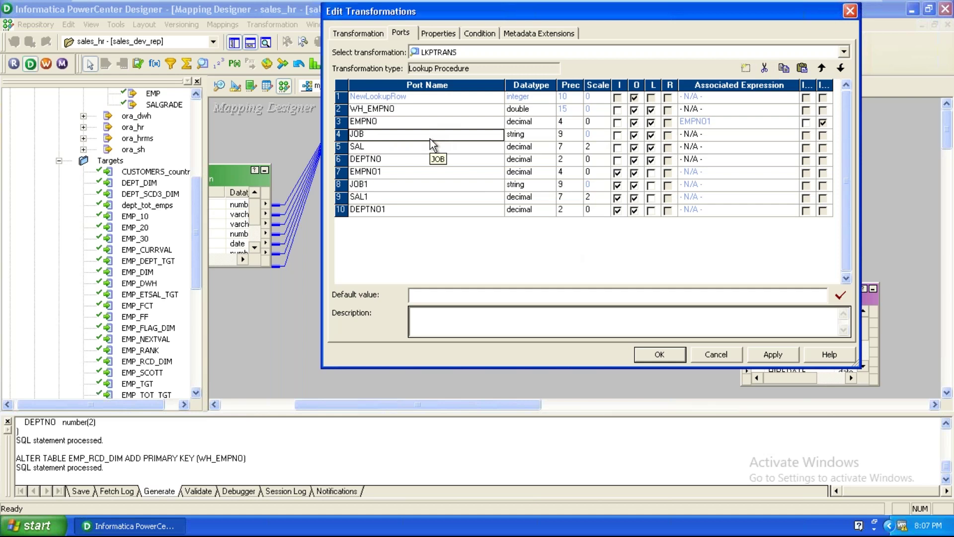
# In LKPTRANS's Ports tab, associate JOB with JOB1, SAL with SAL1 and DEPTNO with DEPTNO1
pyautogui.click(732, 139)
pyautogui.click(720, 170)
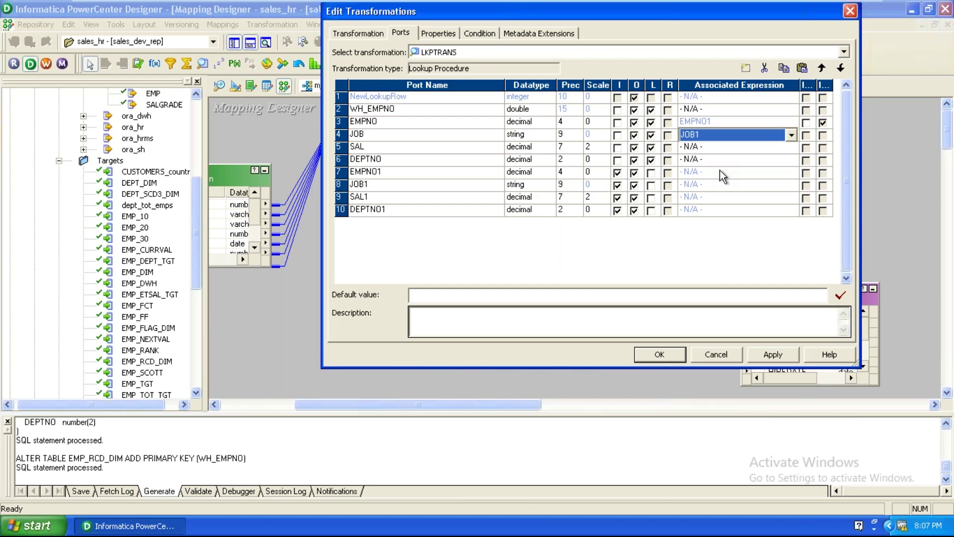
pyautogui.click(415, 151)
pyautogui.click(719, 149)
pyautogui.click(713, 184)
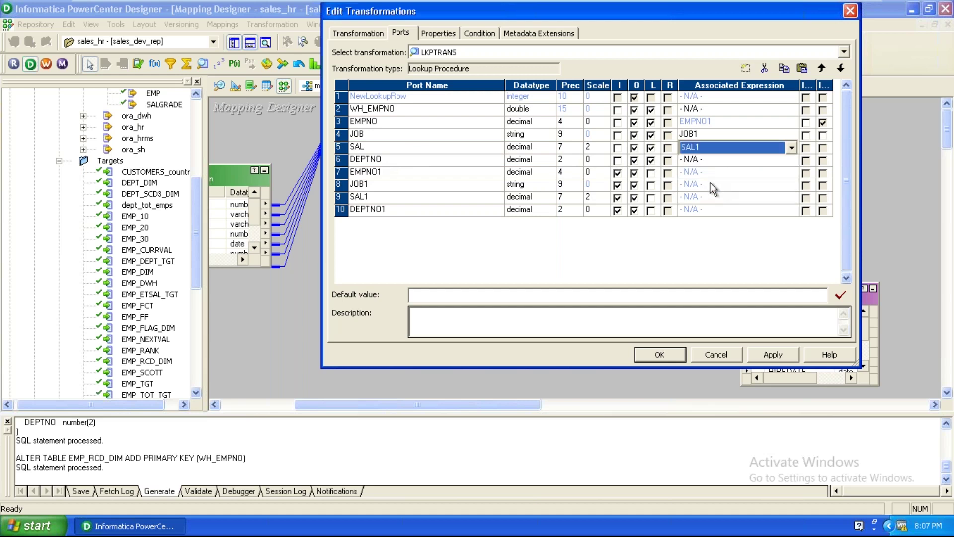
pyautogui.click(696, 160)
pyautogui.click(725, 161)
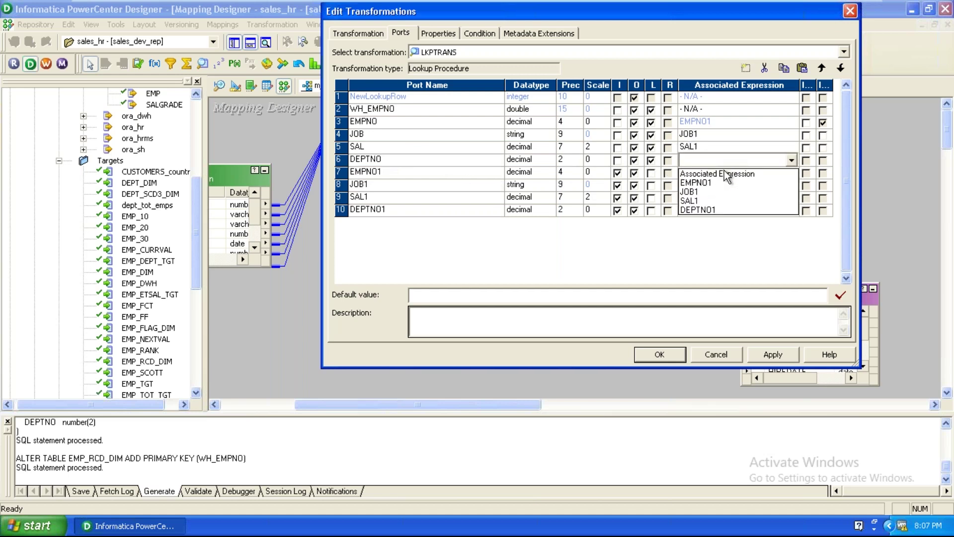
pyautogui.click(714, 209)
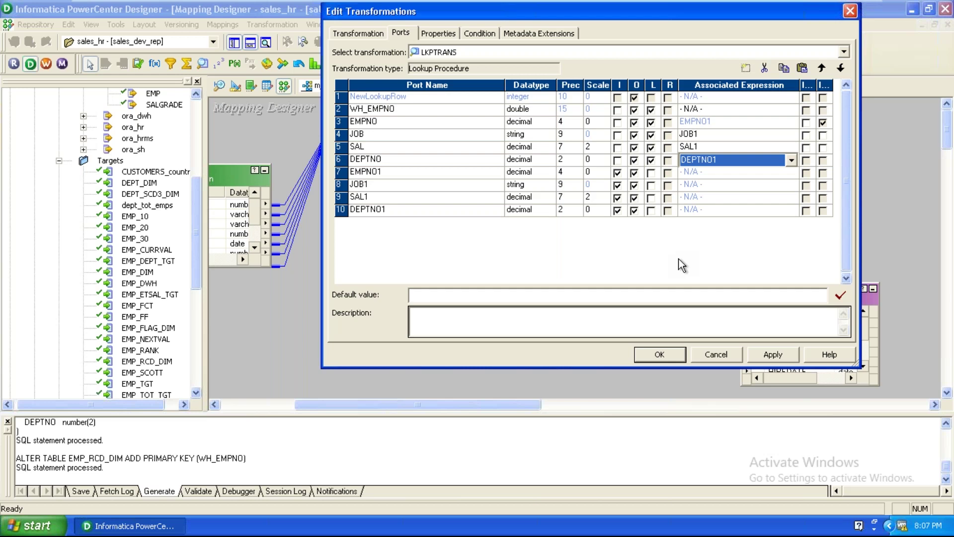
pyautogui.click(435, 109)
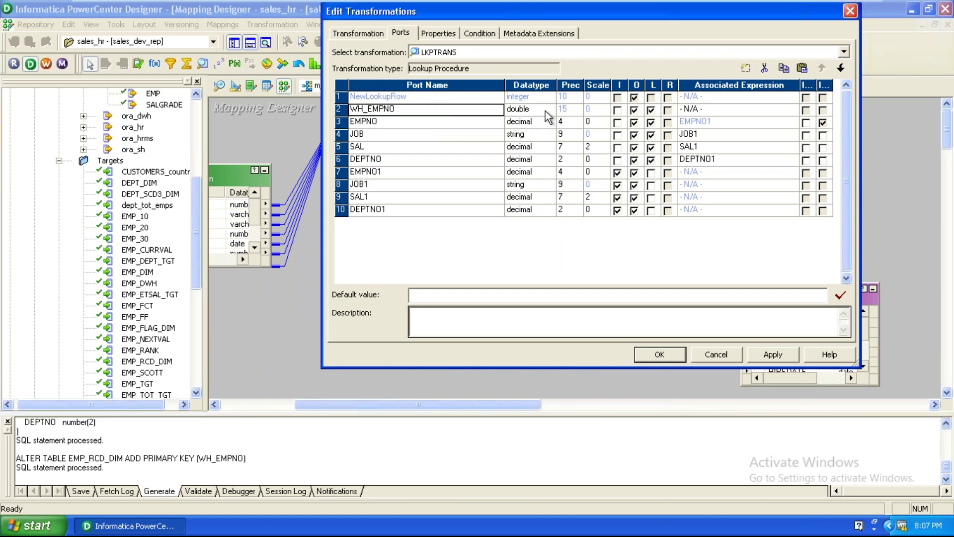
# Change WH_EMPNO's datatype from double to integer, then apply and close the LKPTRANS edits
pyautogui.click(545, 111)
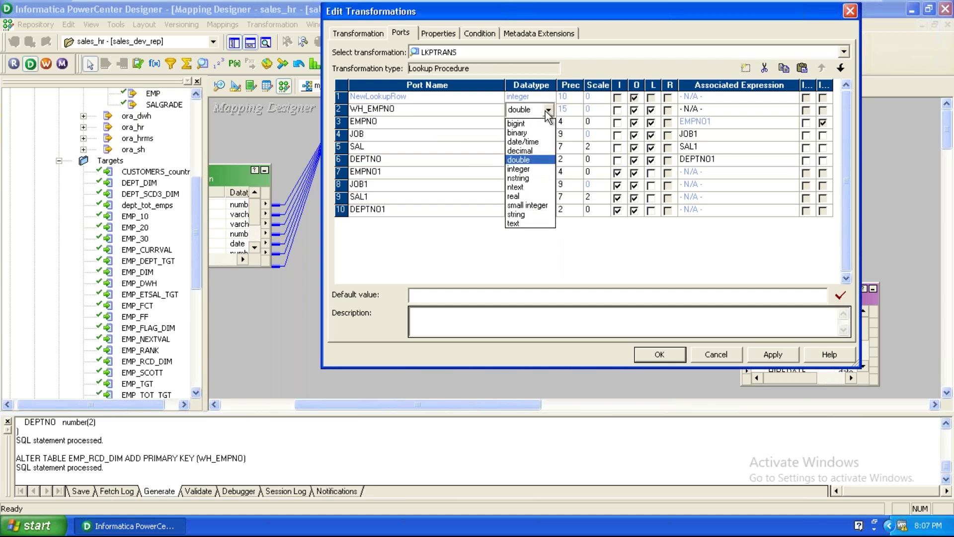
pyautogui.click(536, 165)
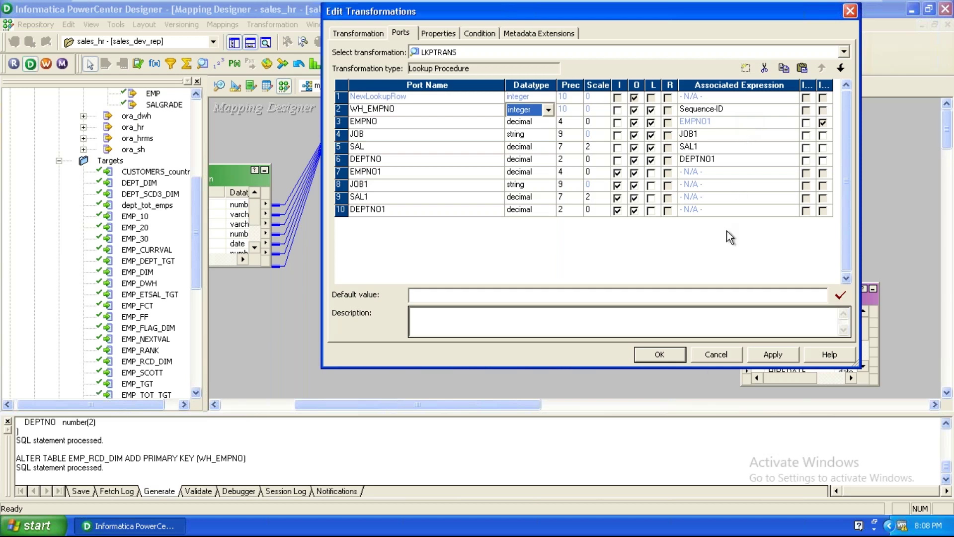
pyautogui.click(756, 354)
pyautogui.click(656, 355)
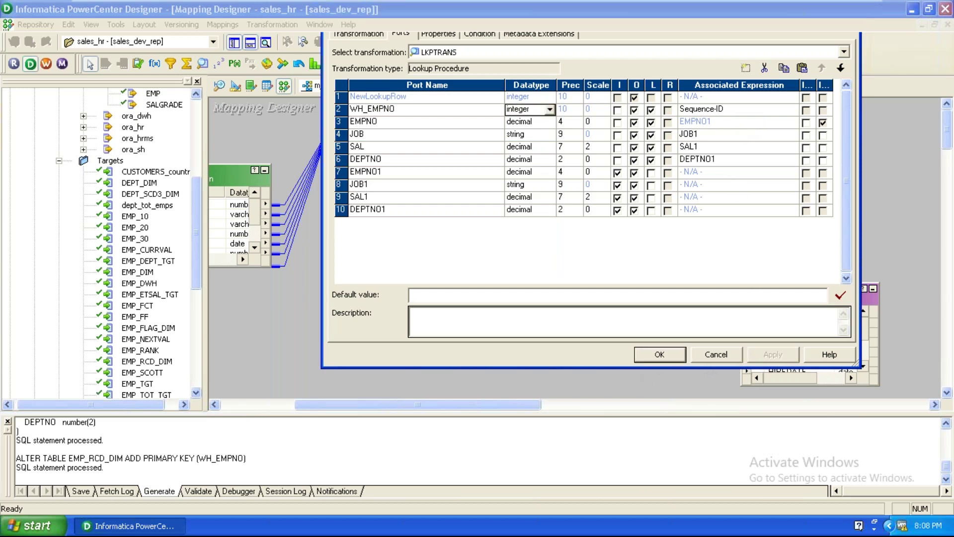
pyautogui.click(545, 155)
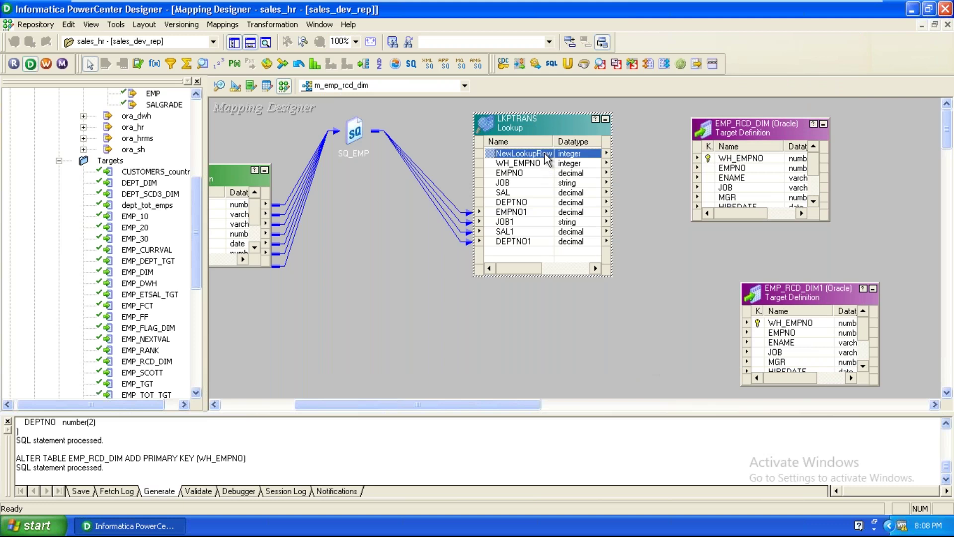
pyautogui.moveTo(732, 133); pyautogui.dragTo(820, 137)
pyautogui.moveTo(775, 300); pyautogui.dragTo(815, 282)
pyautogui.click(537, 242)
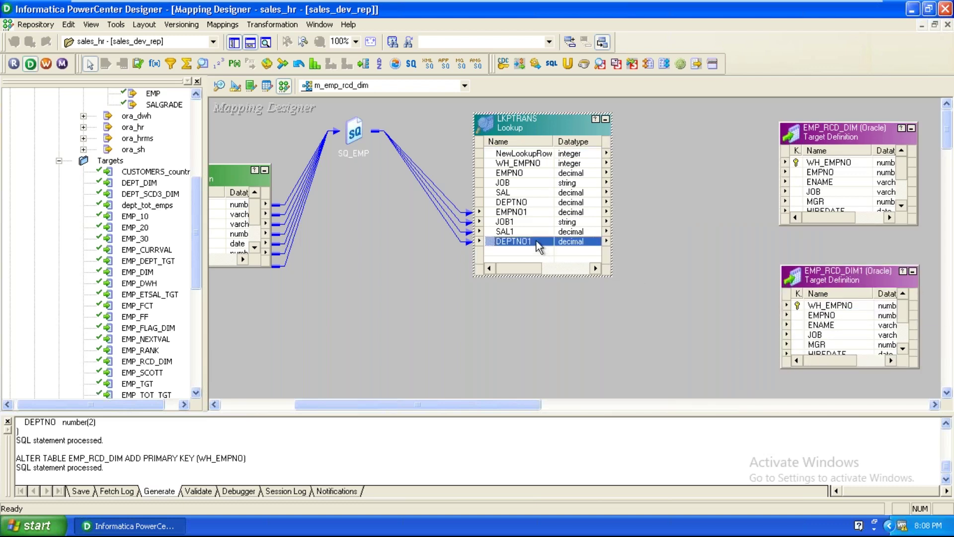
pyautogui.click(523, 213)
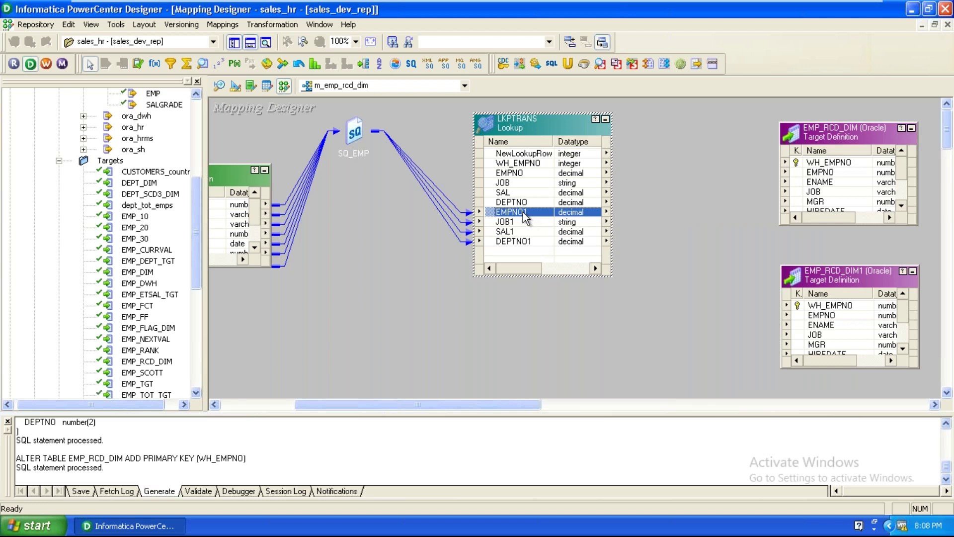
pyautogui.click(548, 154)
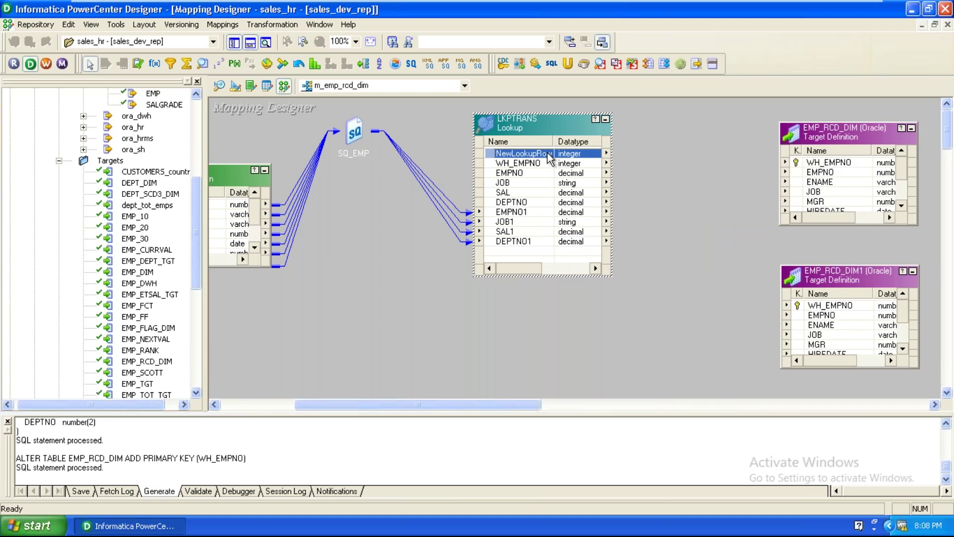
pyautogui.click(541, 215)
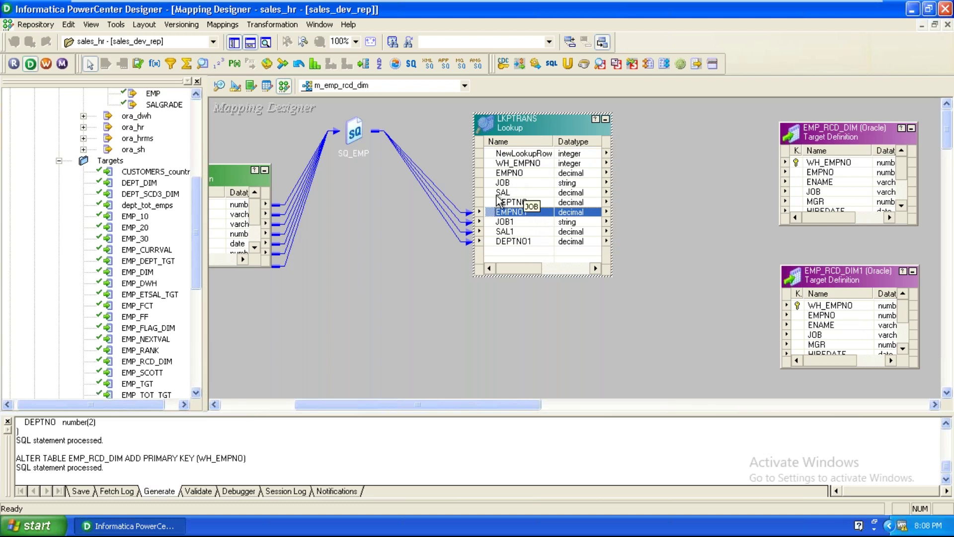
pyautogui.click(530, 155)
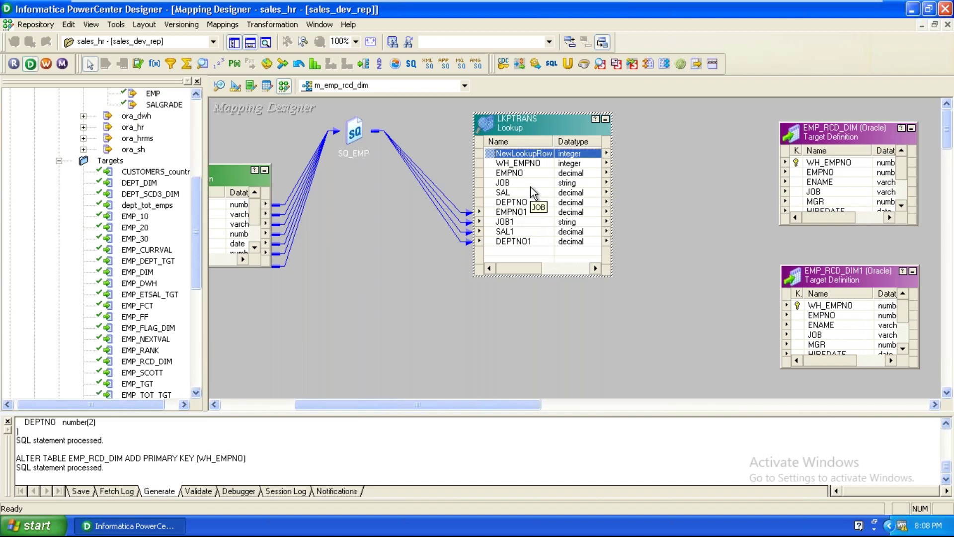
pyautogui.click(533, 215)
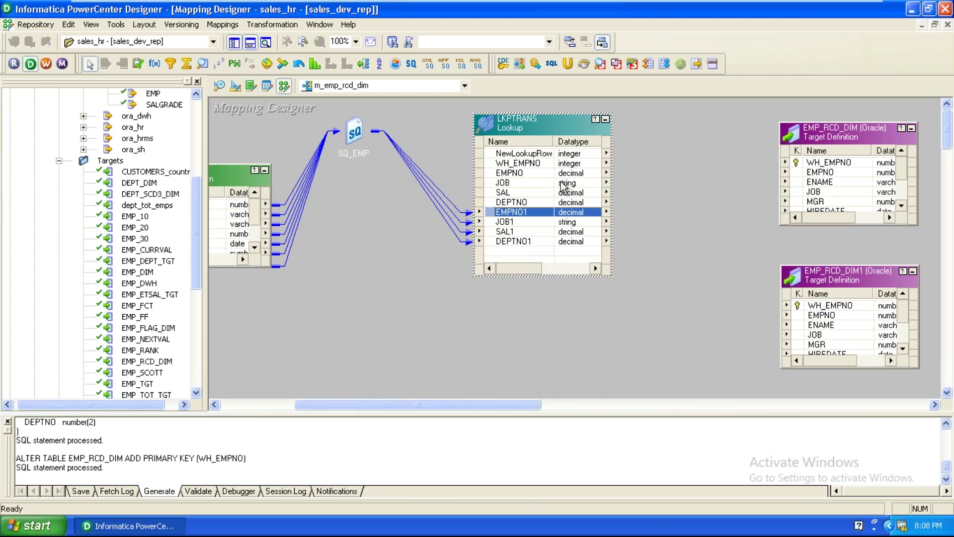
pyautogui.click(557, 154)
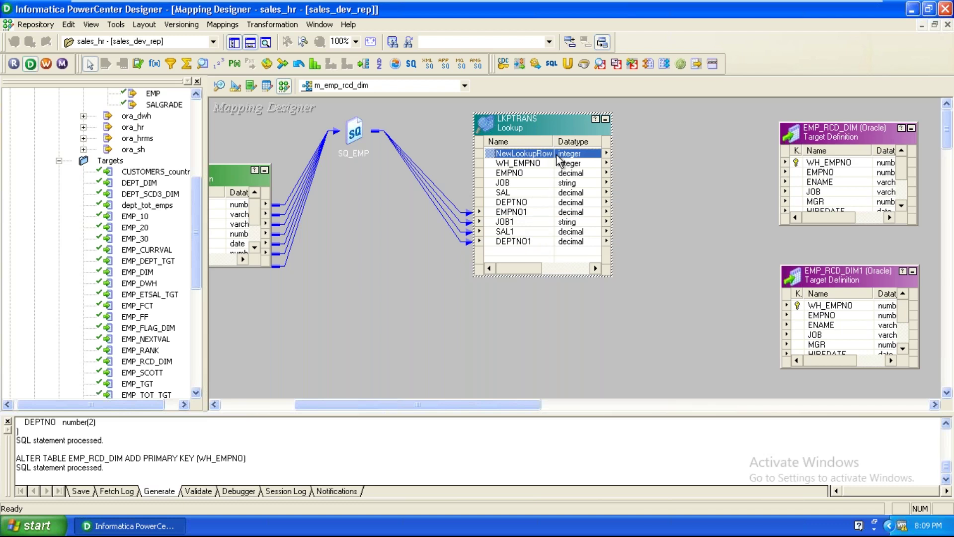
pyautogui.click(530, 223)
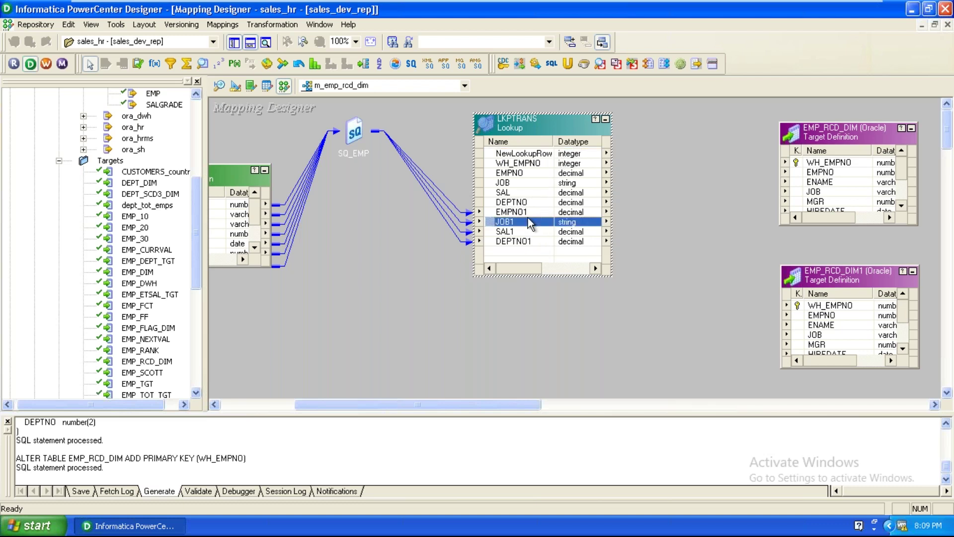
pyautogui.click(528, 213)
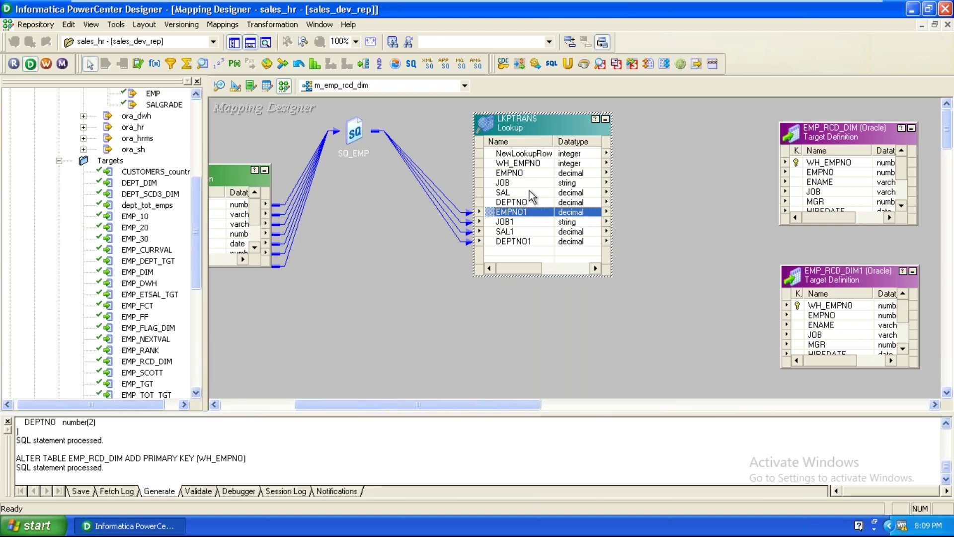
pyautogui.click(545, 156)
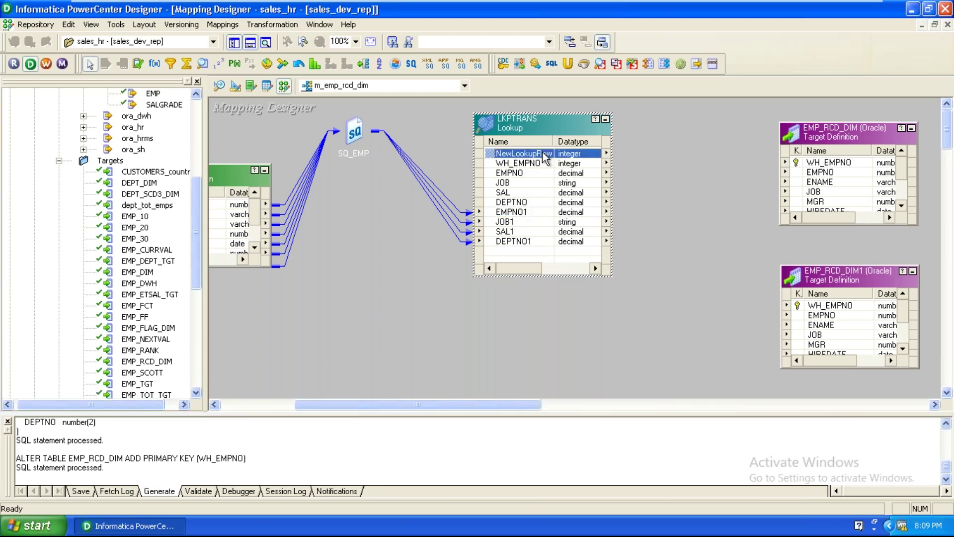
pyautogui.click(533, 214)
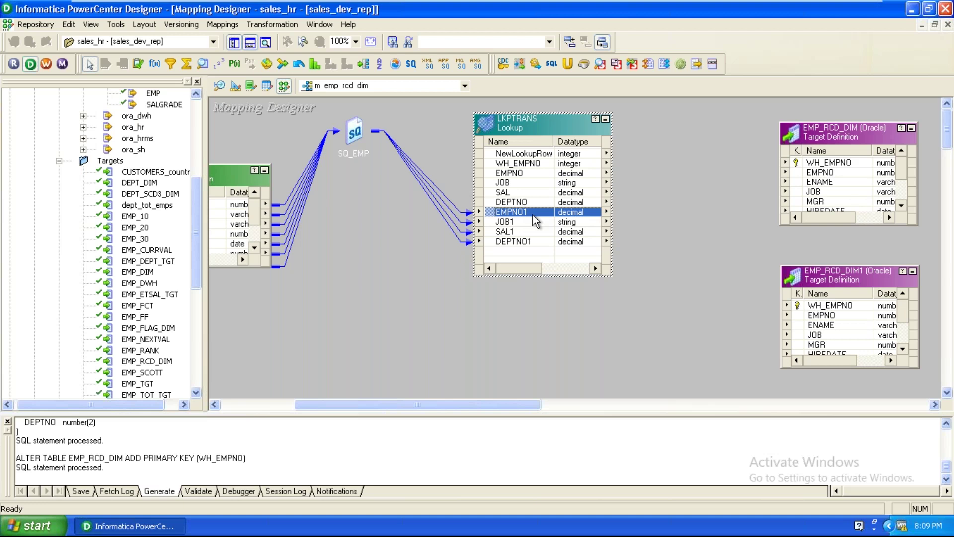
pyautogui.click(449, 355)
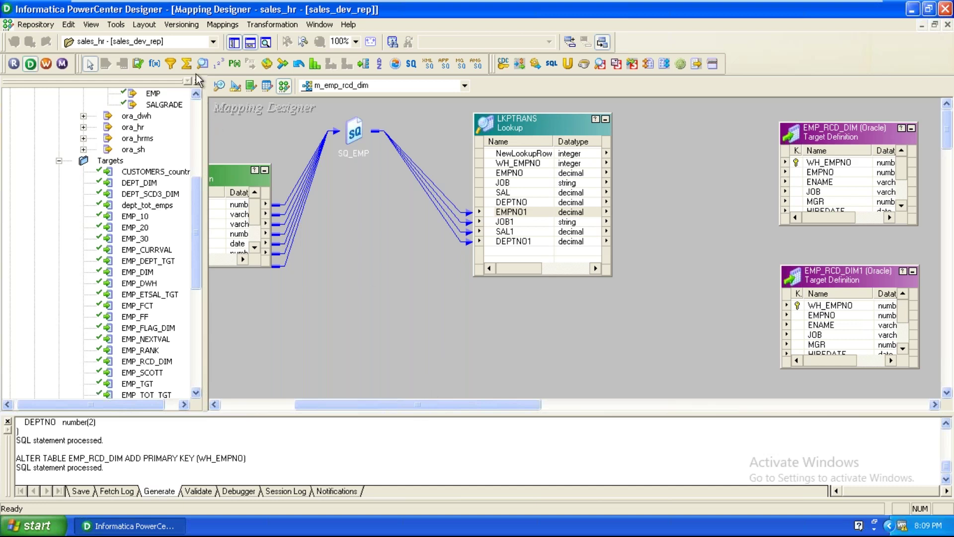
# Place a new Router transformation on the canvas and move EMP_RCD_DIM1 to the lower right
pyautogui.click(380, 63)
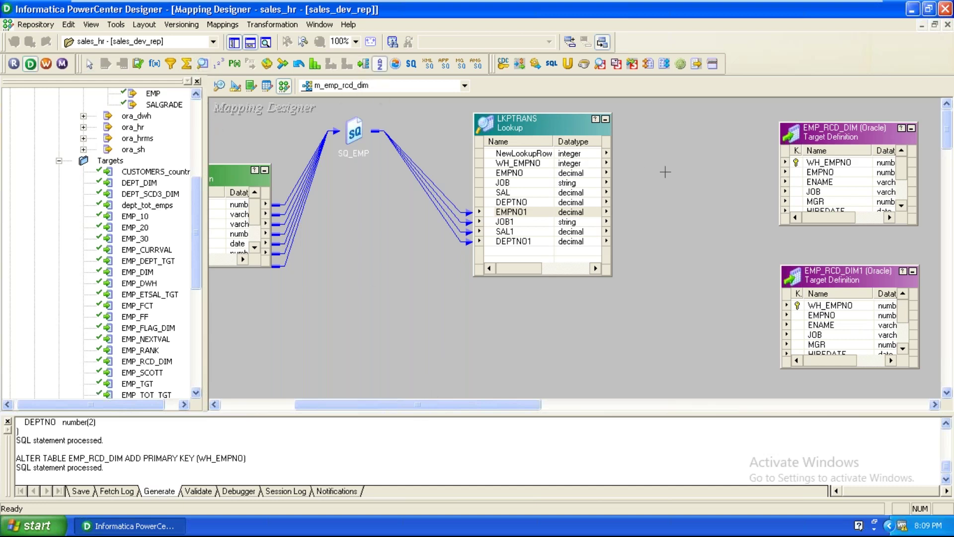
pyautogui.click(663, 204)
pyautogui.moveTo(487, 401); pyautogui.dragTo(578, 400)
pyautogui.click(596, 273)
pyautogui.moveTo(595, 273); pyautogui.dragTo(766, 334)
pyautogui.moveTo(589, 130); pyautogui.dragTo(671, 159)
pyautogui.moveTo(482, 402); pyautogui.dragTo(441, 357)
# Link NewLookupRow and WH_EMPNO from LKPTRANS into the router
pyautogui.moveTo(370, 153); pyautogui.dragTo(582, 278)
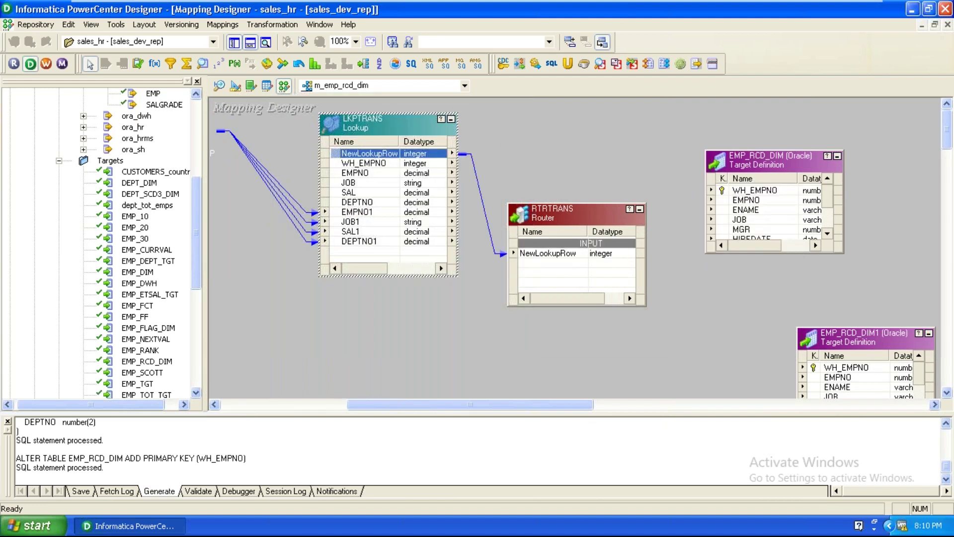
pyautogui.moveTo(551, 214); pyautogui.dragTo(559, 181)
pyautogui.moveTo(359, 164); pyautogui.dragTo(574, 250)
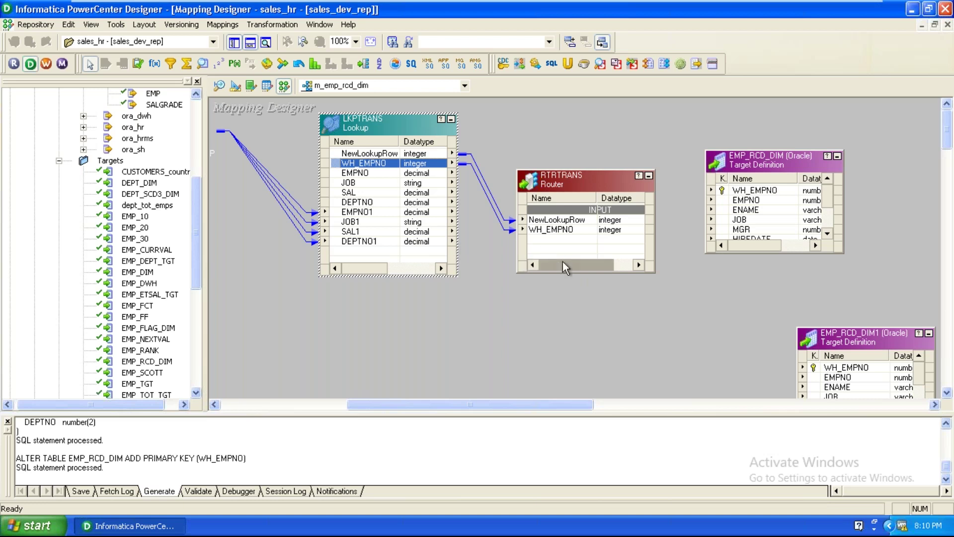
pyautogui.moveTo(437, 407); pyautogui.dragTo(416, 404)
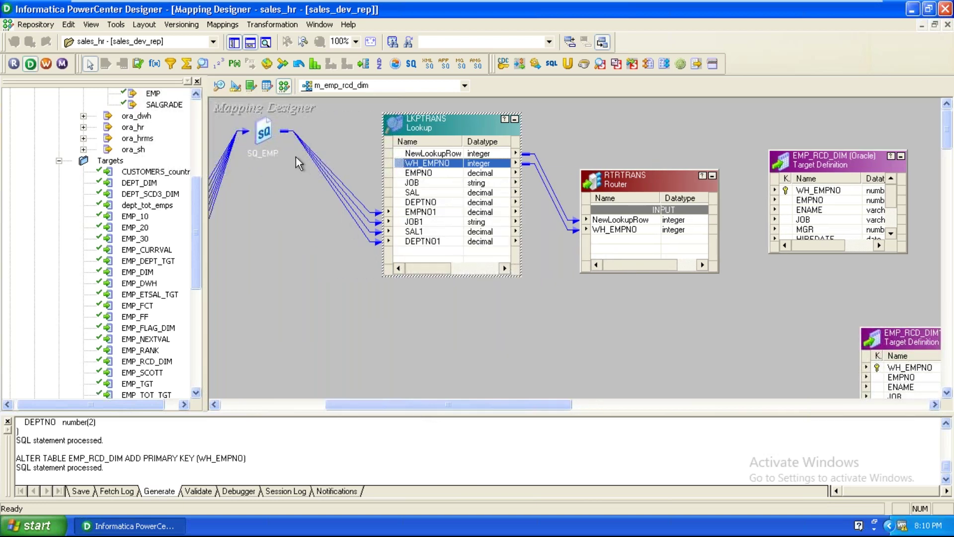
# Expand SQ_EMP and link EMPNO, ENAME and JOB into RTRTRANS
pyautogui.doubleClick(264, 132)
pyautogui.moveTo(440, 127); pyautogui.dragTo(491, 123)
pyautogui.moveTo(643, 185); pyautogui.dragTo(703, 159)
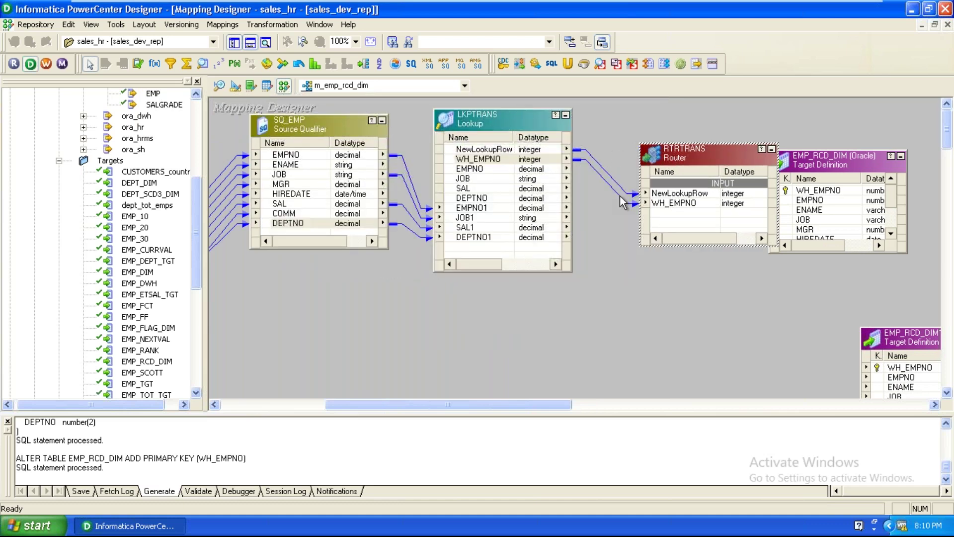
pyautogui.moveTo(290, 157); pyautogui.dragTo(696, 213)
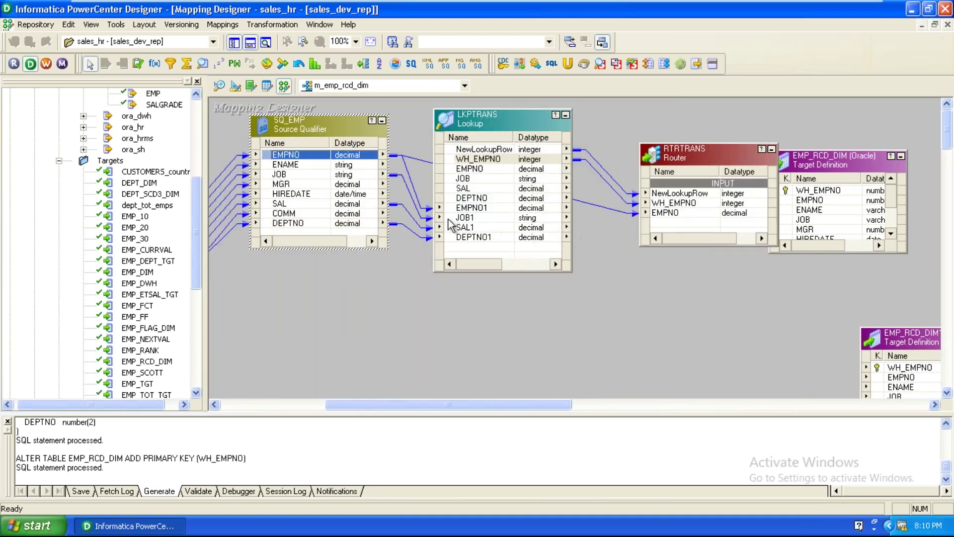
pyautogui.moveTo(286, 165); pyautogui.dragTo(695, 223)
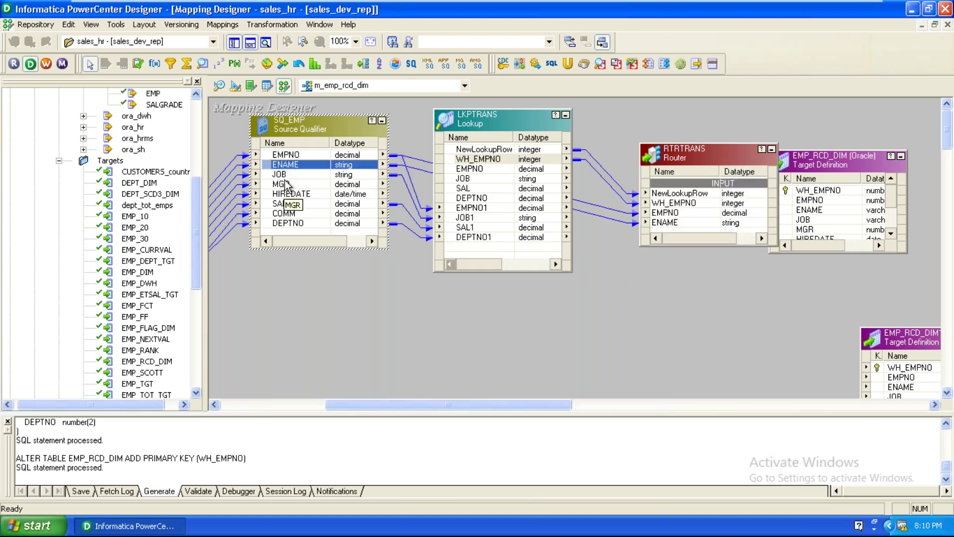
pyautogui.moveTo(468, 180); pyautogui.dragTo(696, 226)
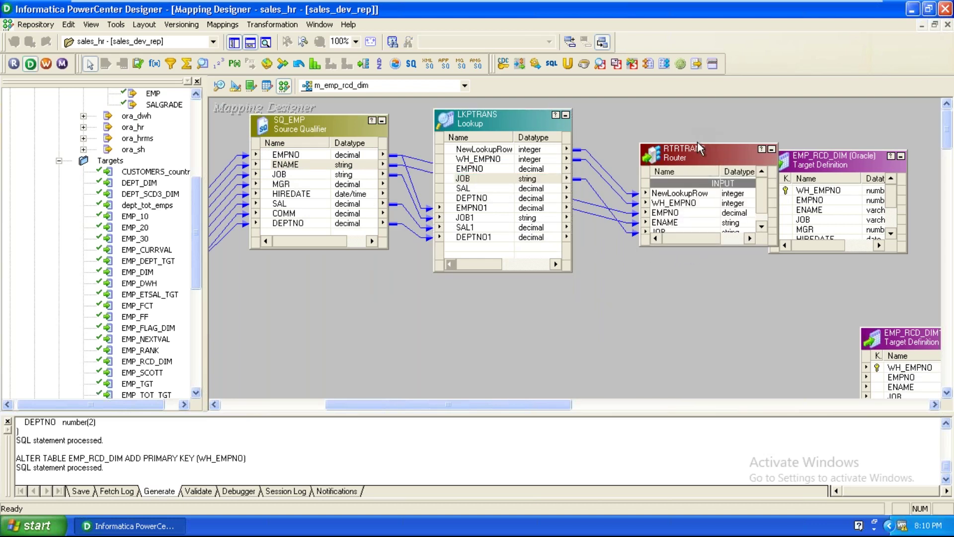
pyautogui.moveTo(698, 143); pyautogui.dragTo(697, 99)
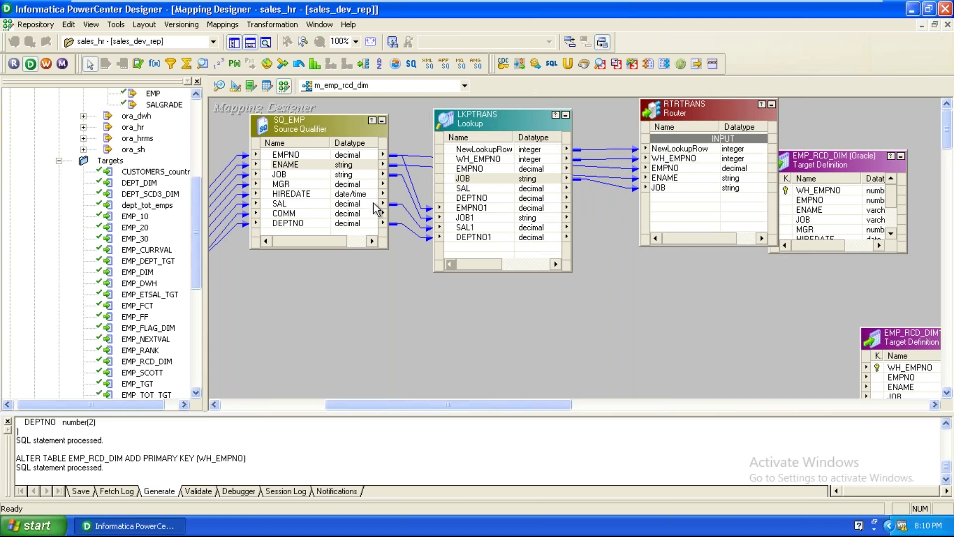
# Link MGR, HIREDATE, SAL, COMM and DEPTNO into RTRTRANS and tidy the canvas layout
pyautogui.moveTo(288, 184); pyautogui.dragTo(656, 209)
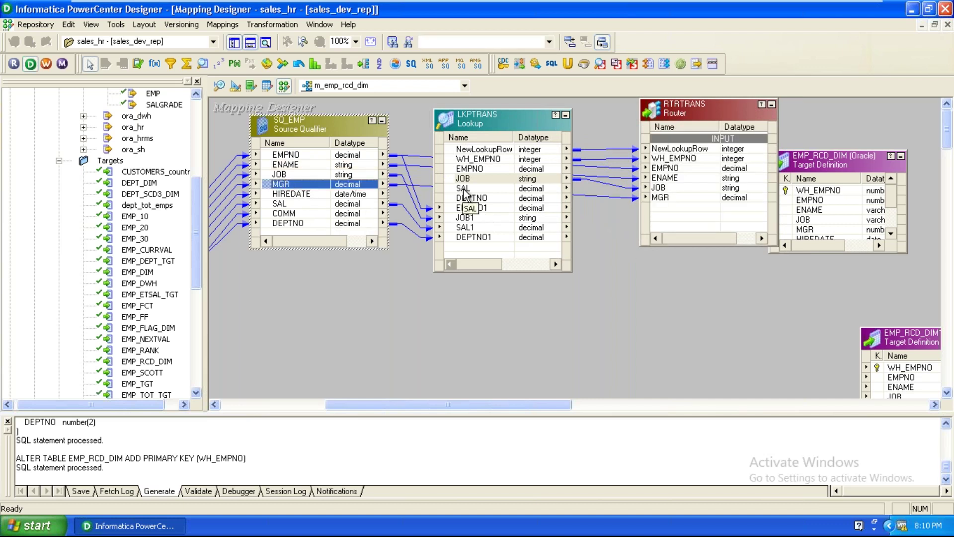
pyautogui.moveTo(287, 194); pyautogui.dragTo(666, 219)
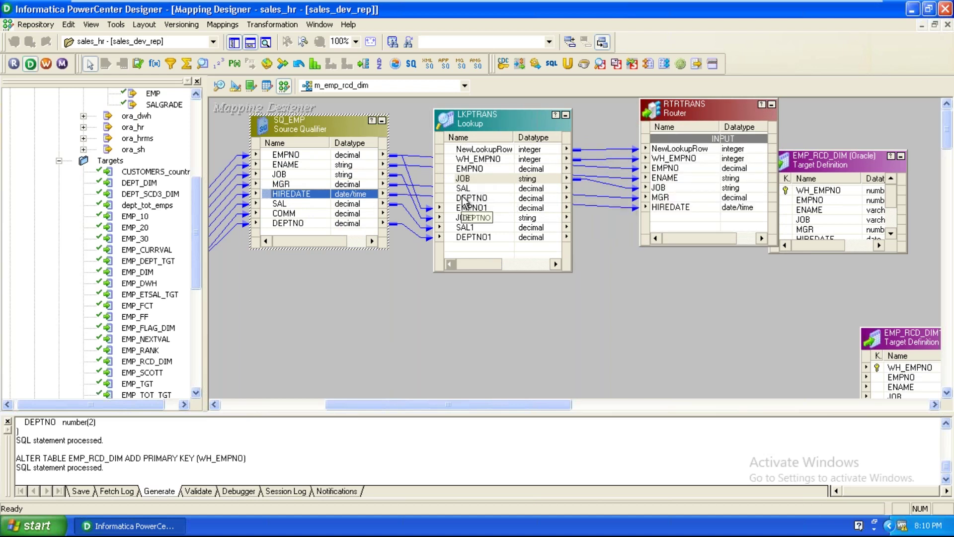
pyautogui.moveTo(465, 189); pyautogui.dragTo(691, 226)
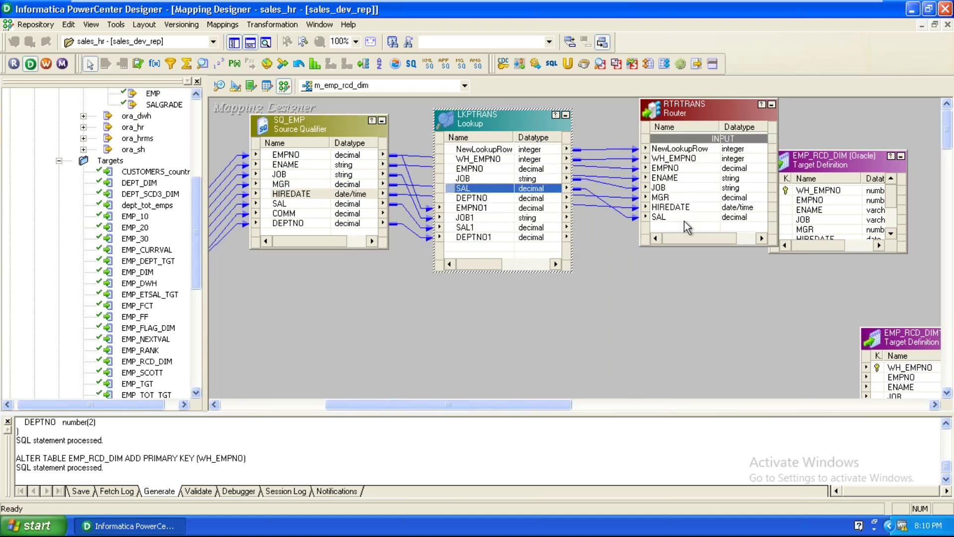
pyautogui.moveTo(288, 213); pyautogui.dragTo(679, 233)
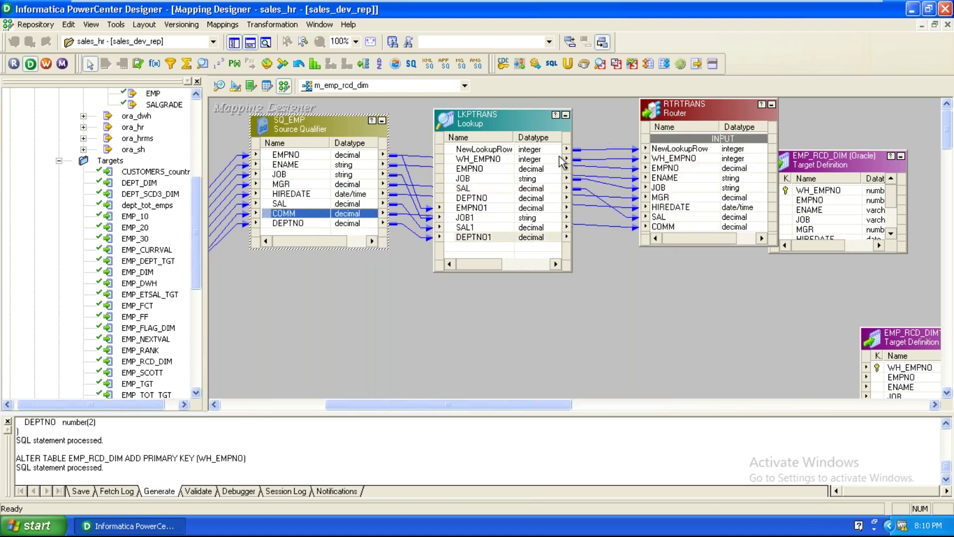
pyautogui.moveTo(472, 198); pyautogui.dragTo(701, 238)
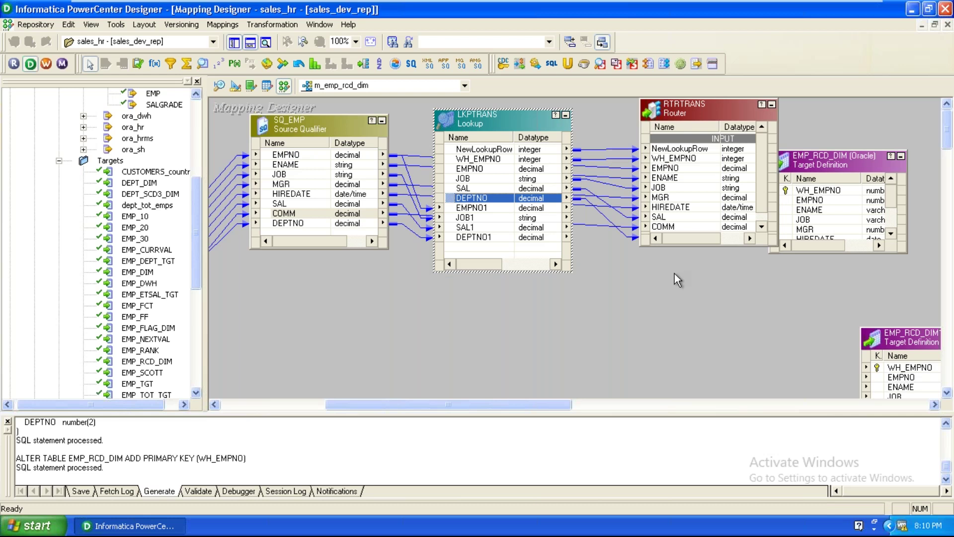
pyautogui.moveTo(461, 401); pyautogui.dragTo(546, 423)
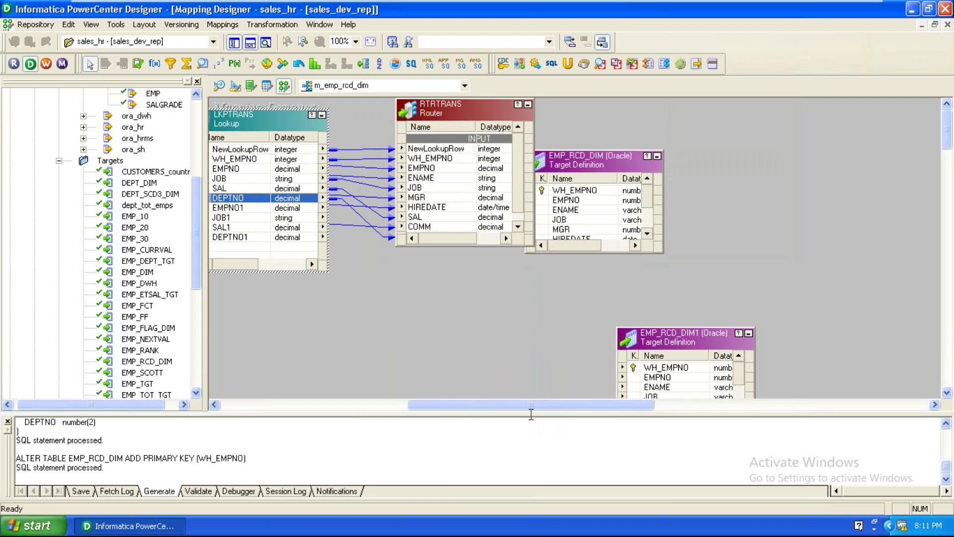
pyautogui.moveTo(581, 162); pyautogui.dragTo(776, 174)
pyautogui.moveTo(467, 112); pyautogui.dragTo(479, 179)
pyautogui.click(322, 115)
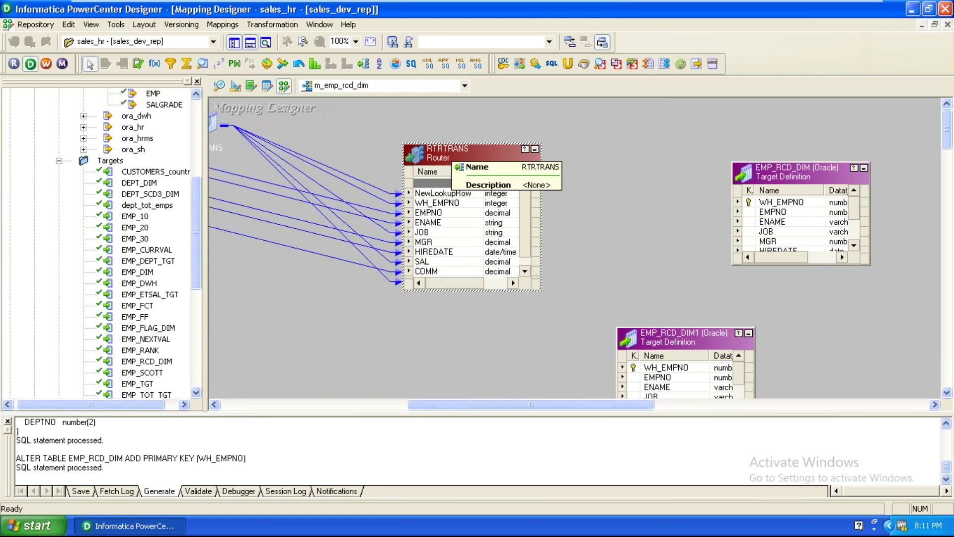
# Add two groups in RTRTRANS's Groups tab and rename them new and update
pyautogui.doubleClick(479, 152)
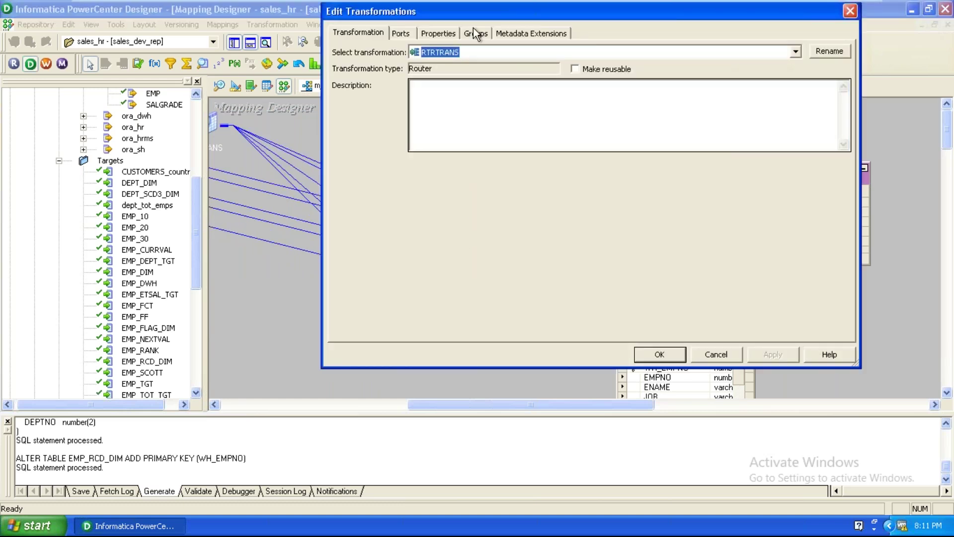
pyautogui.click(474, 32)
pyautogui.click(748, 71)
pyautogui.click(748, 71)
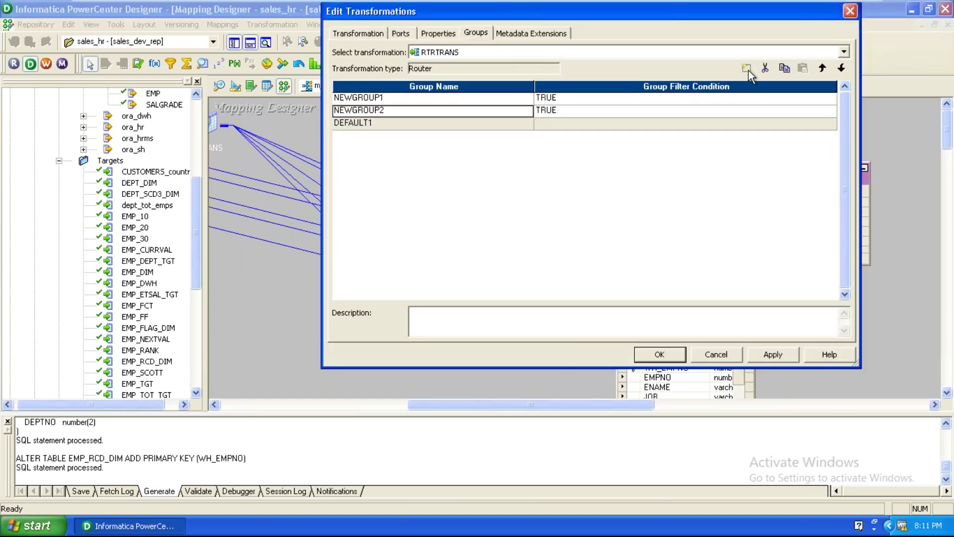
pyautogui.click(509, 101)
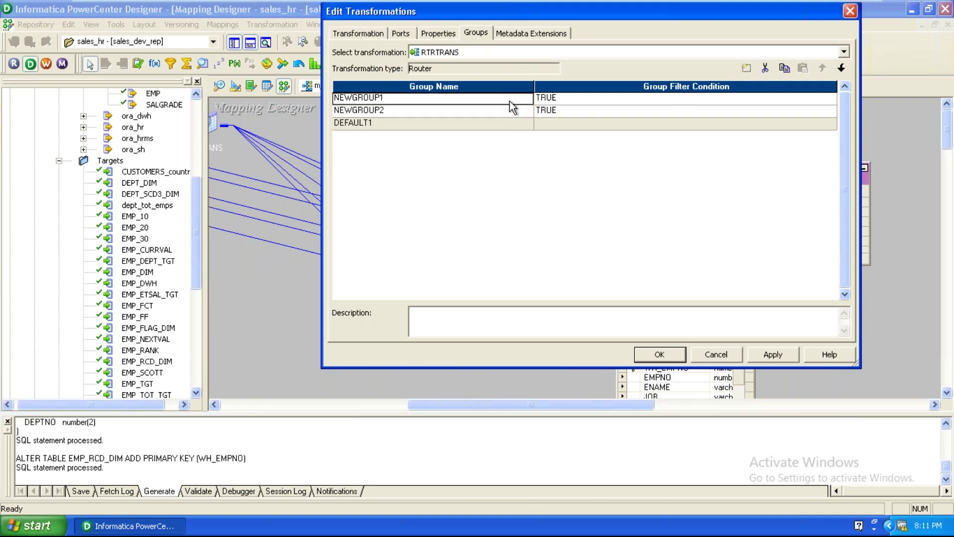
pyautogui.write('new')
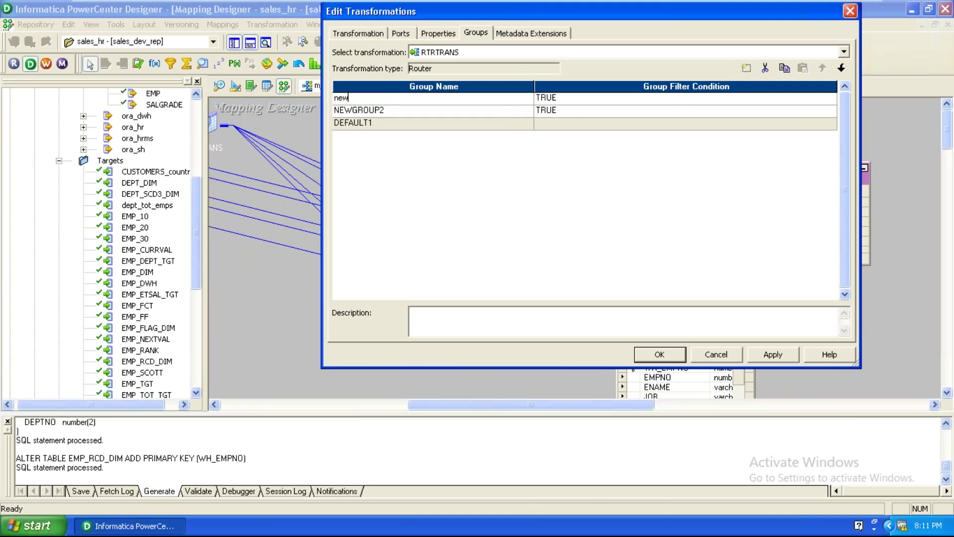
pyautogui.click(432, 110)
pyautogui.write('update')
pyautogui.click(596, 100)
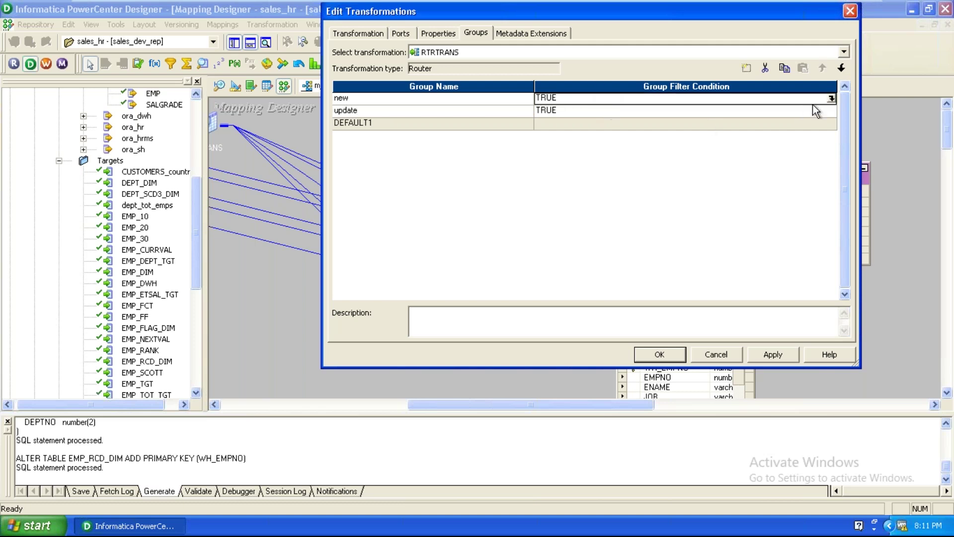
pyautogui.click(831, 98)
# Set the new group's filter condition to NewLookupRow = 1
pyautogui.click(557, 71)
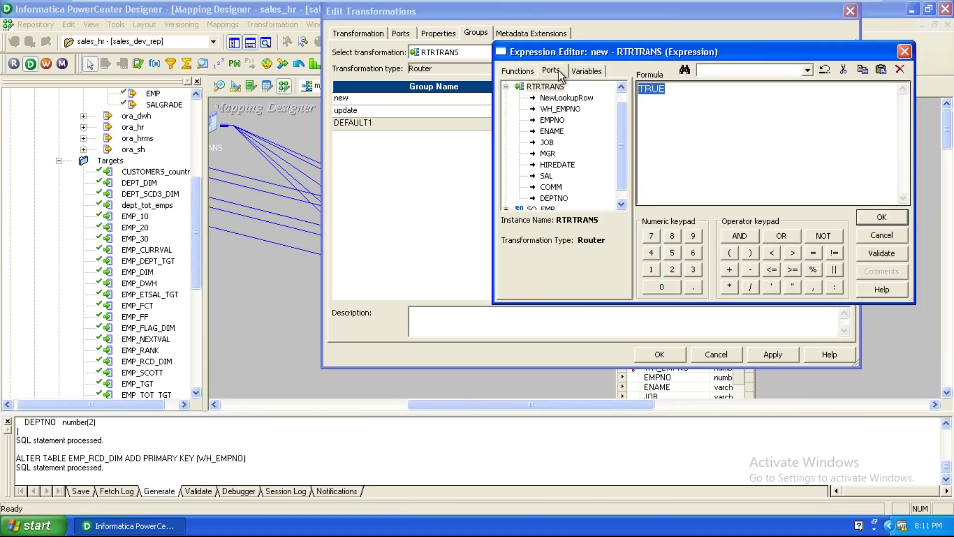
pyautogui.click(566, 97)
pyautogui.doubleClick(569, 98)
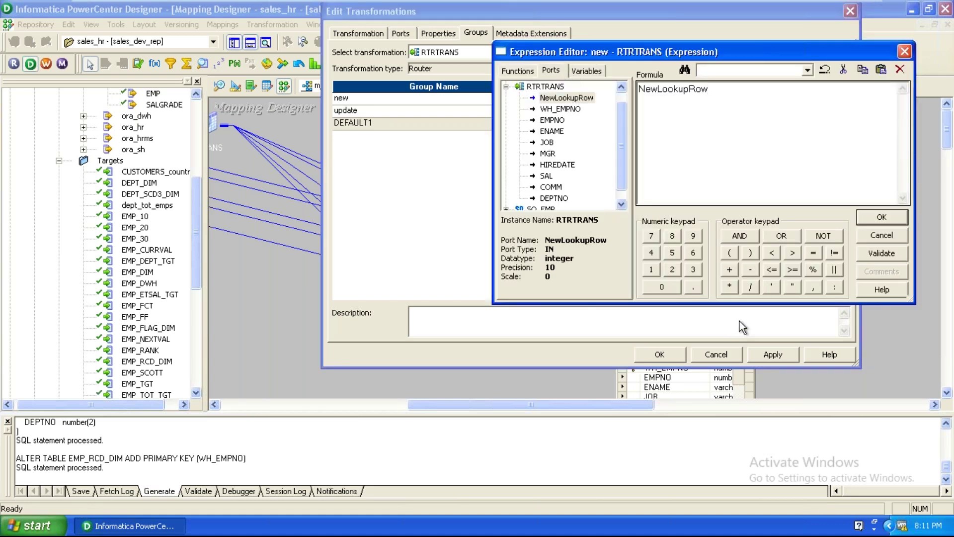
pyautogui.click(834, 253)
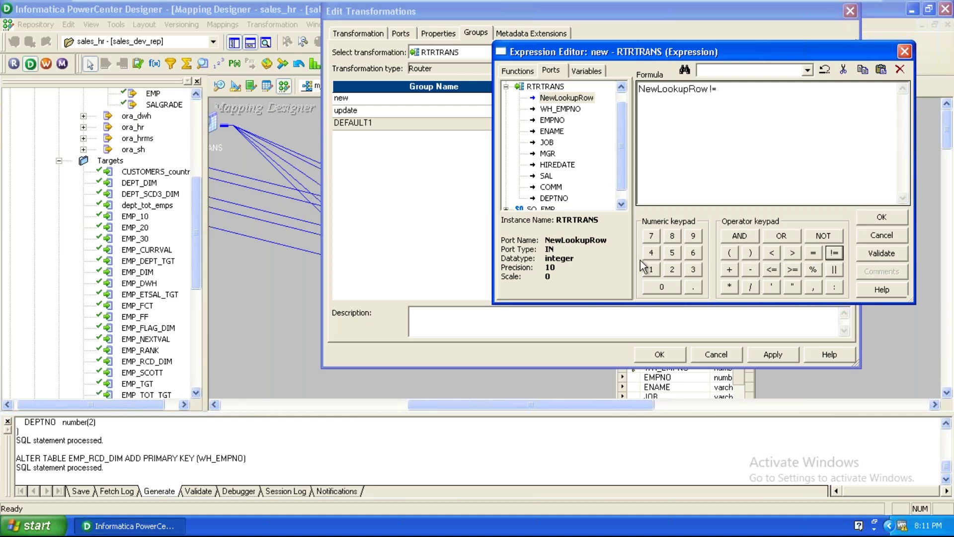
pyautogui.moveTo(736, 88); pyautogui.dragTo(714, 89)
pyautogui.click(813, 253)
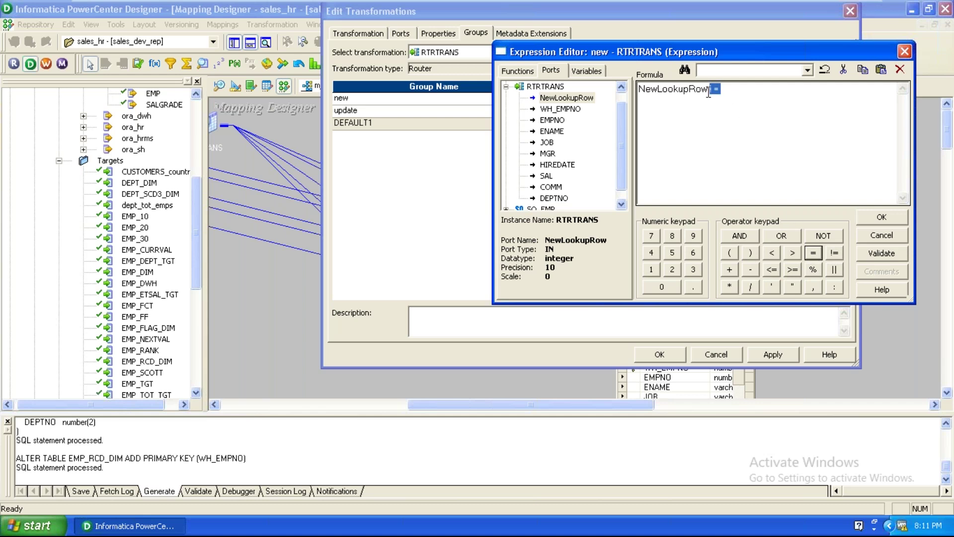
pyautogui.press('Delete')
pyautogui.click(812, 254)
pyautogui.click(652, 269)
pyautogui.click(875, 219)
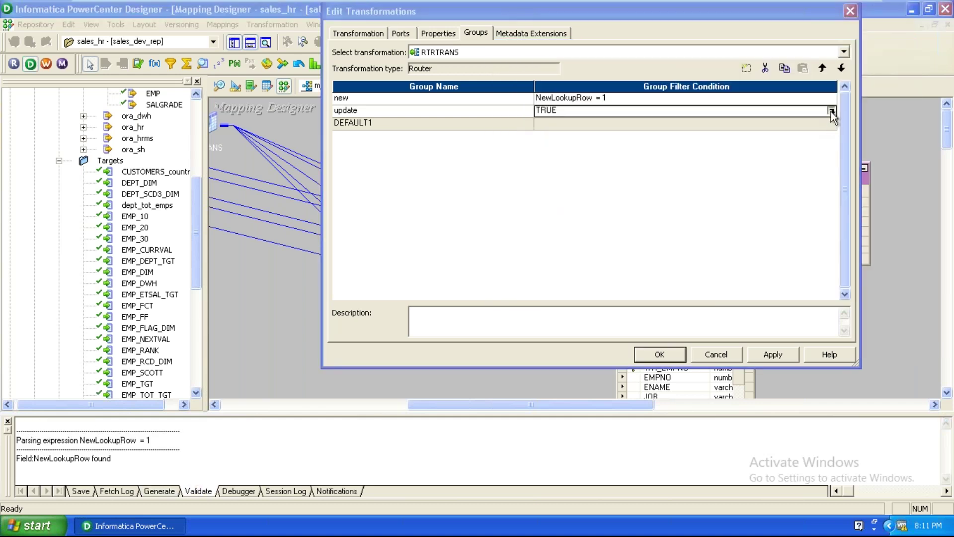
# Set the update group's filter condition to NewLookupRow = 2 and apply the changes
pyautogui.click(831, 111)
pyautogui.click(553, 76)
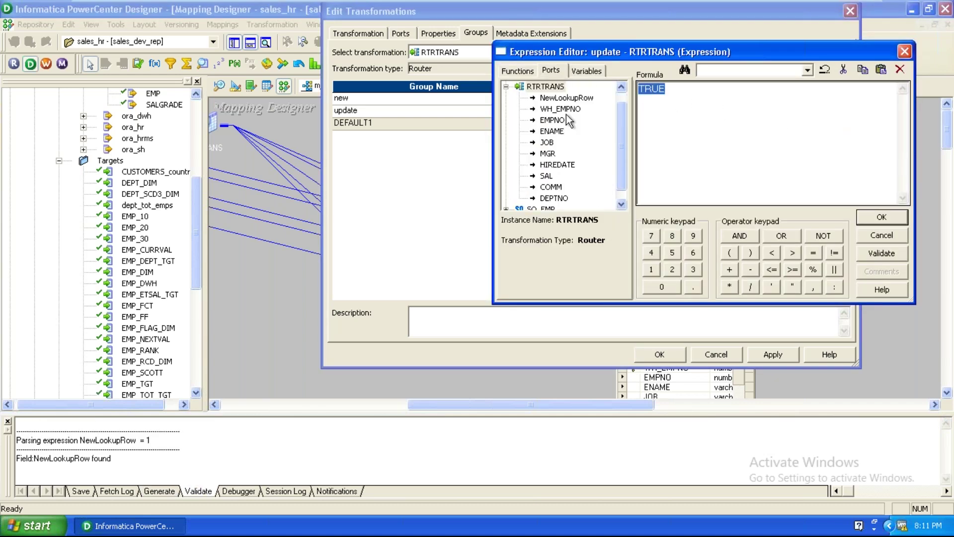
pyautogui.doubleClick(566, 97)
pyautogui.click(815, 252)
pyautogui.click(671, 271)
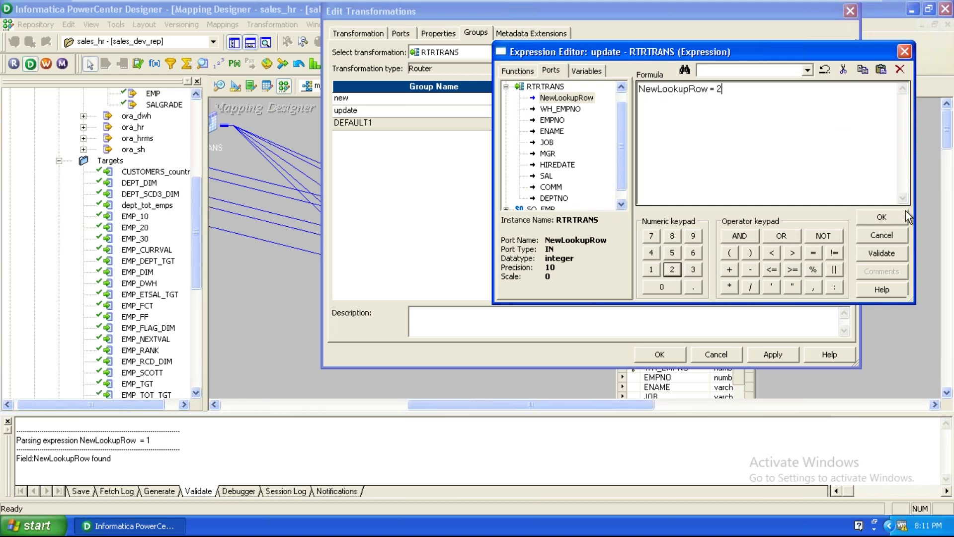
pyautogui.click(904, 212)
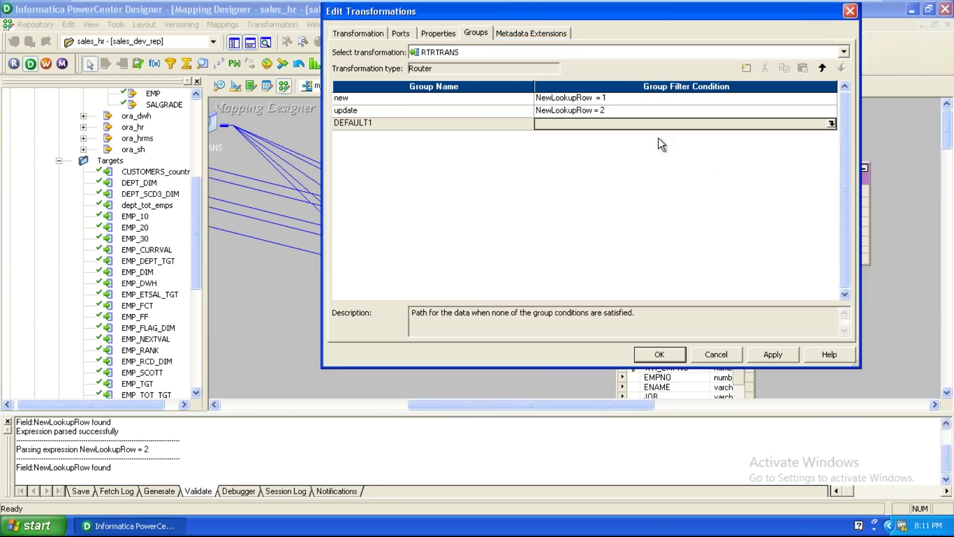
pyautogui.click(764, 351)
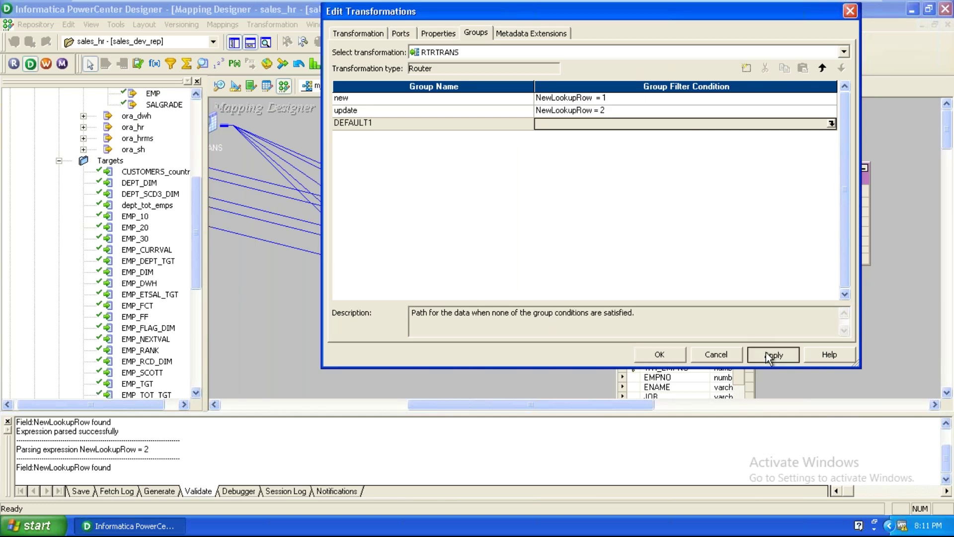
# Rearrange the canvas and place two Update Strategy transformations, UPDTRANS and UPDTRANS1
pyautogui.click(655, 349)
pyautogui.moveTo(664, 331); pyautogui.dragTo(807, 310)
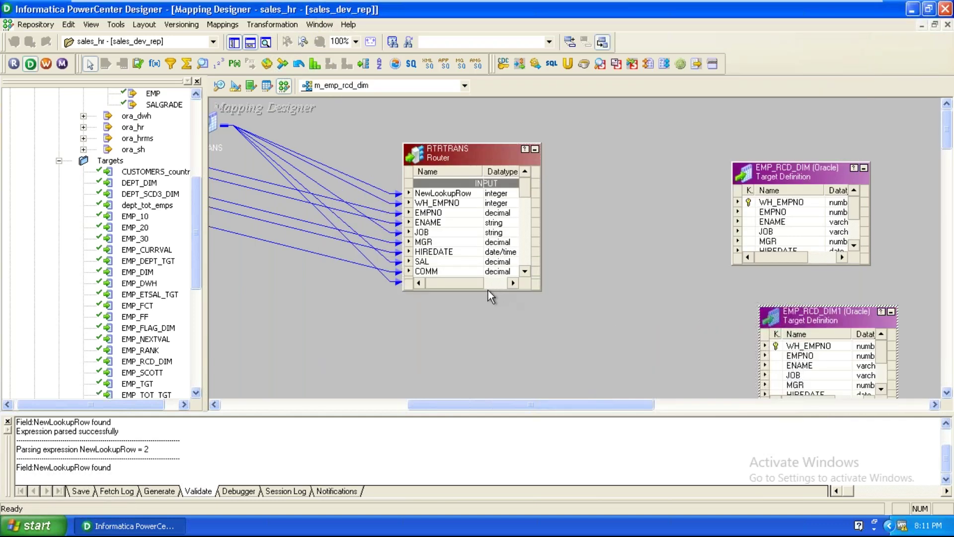
pyautogui.moveTo(488, 292); pyautogui.dragTo(487, 396)
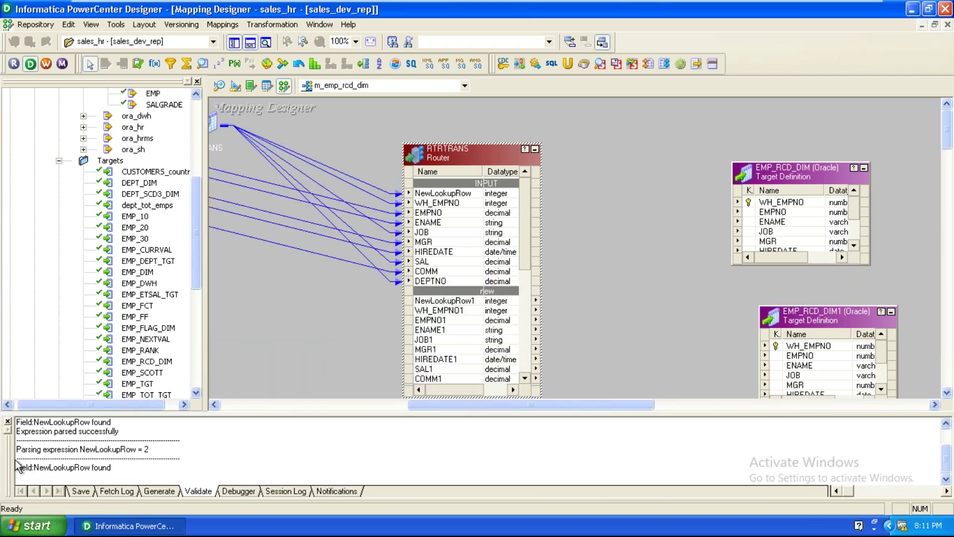
pyautogui.click(7, 421)
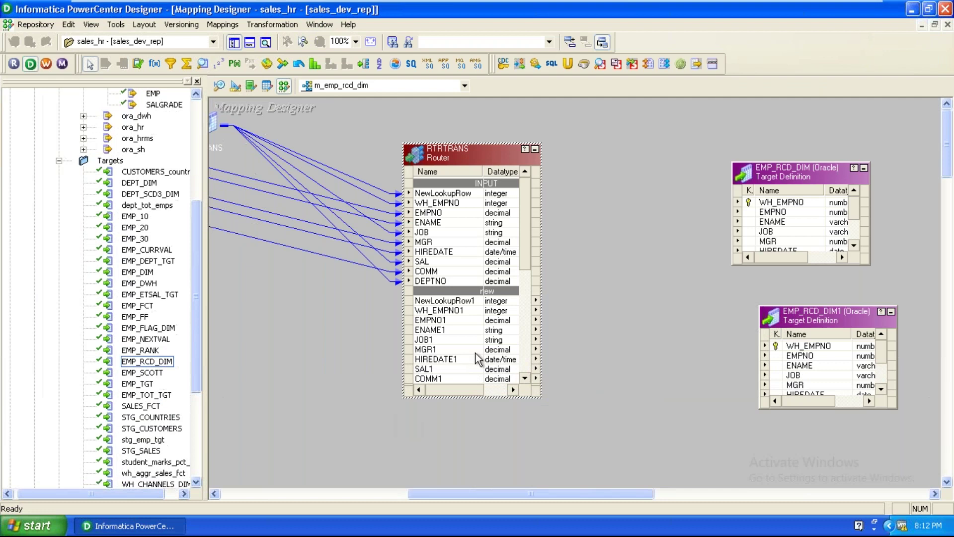
pyautogui.click(475, 351)
pyautogui.scroll(-2, 475, 353)
pyautogui.click(645, 308)
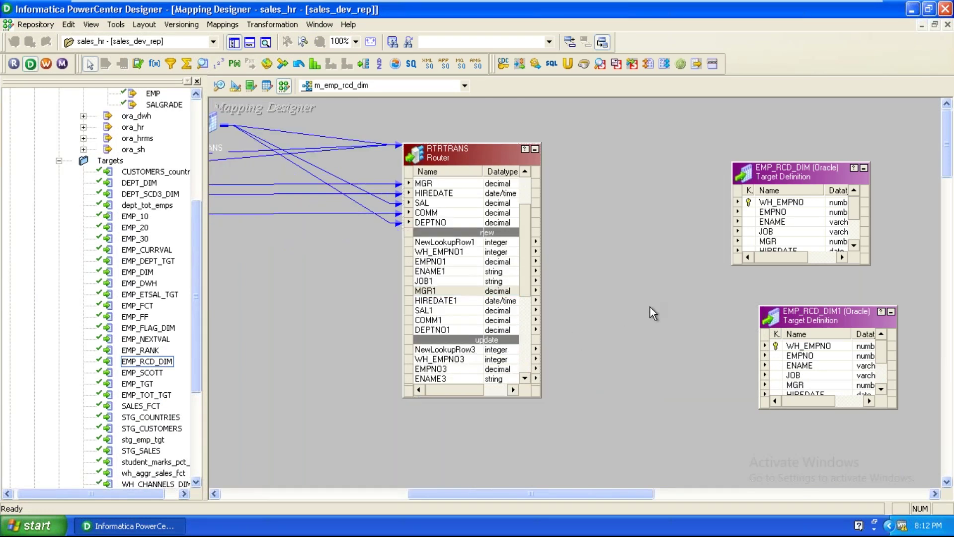
pyautogui.click(138, 64)
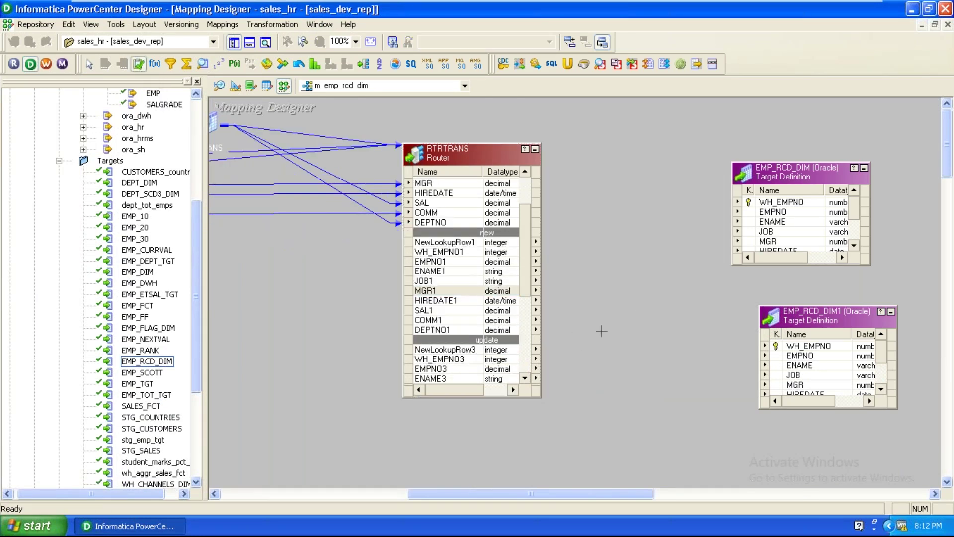
pyautogui.click(604, 259)
pyautogui.click(139, 63)
pyautogui.click(635, 396)
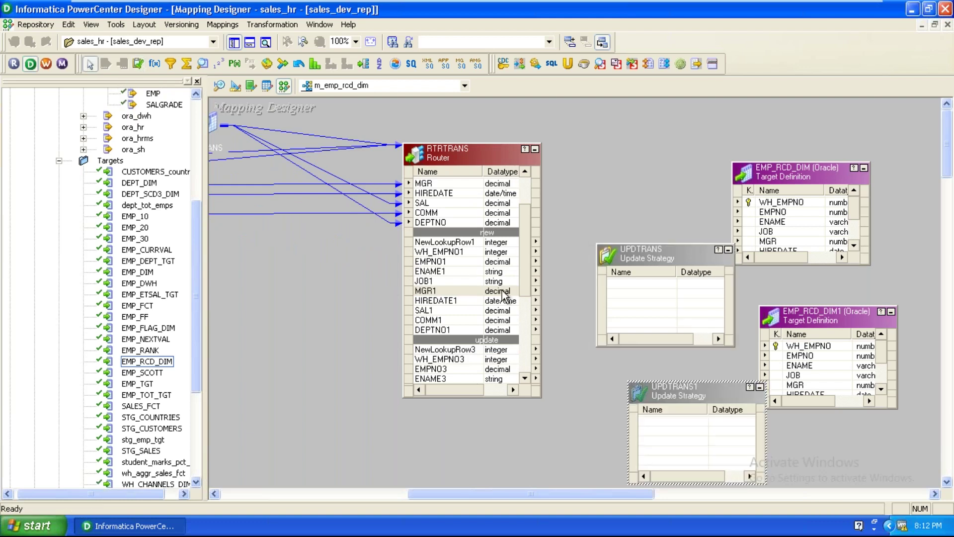
# Link the new group's ports to UPDTRANS and the update group's ports to UPDTRANS1
pyautogui.click(449, 253)
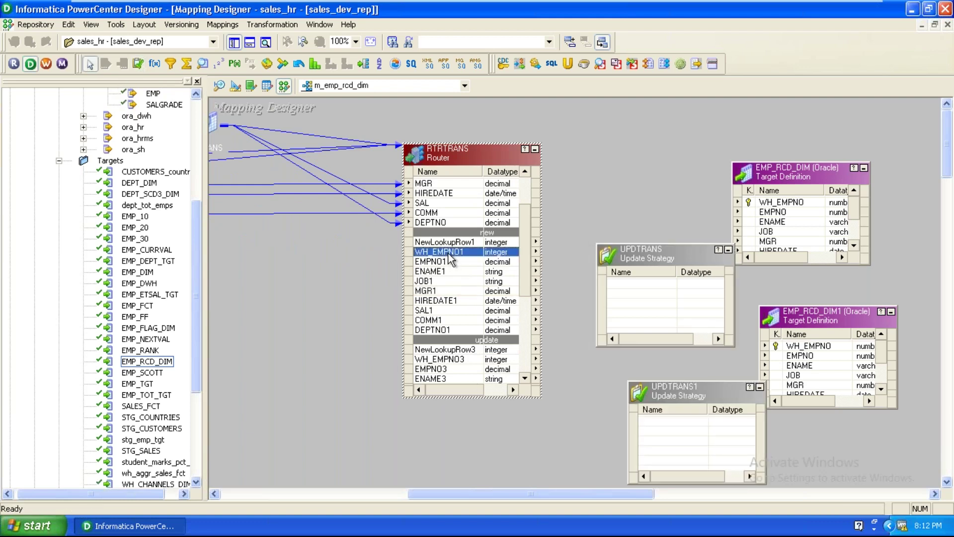
pyautogui.keyDown('shift'); pyautogui.click(441, 329); pyautogui.keyUp('shift')
pyautogui.moveTo(431, 262); pyautogui.dragTo(645, 295)
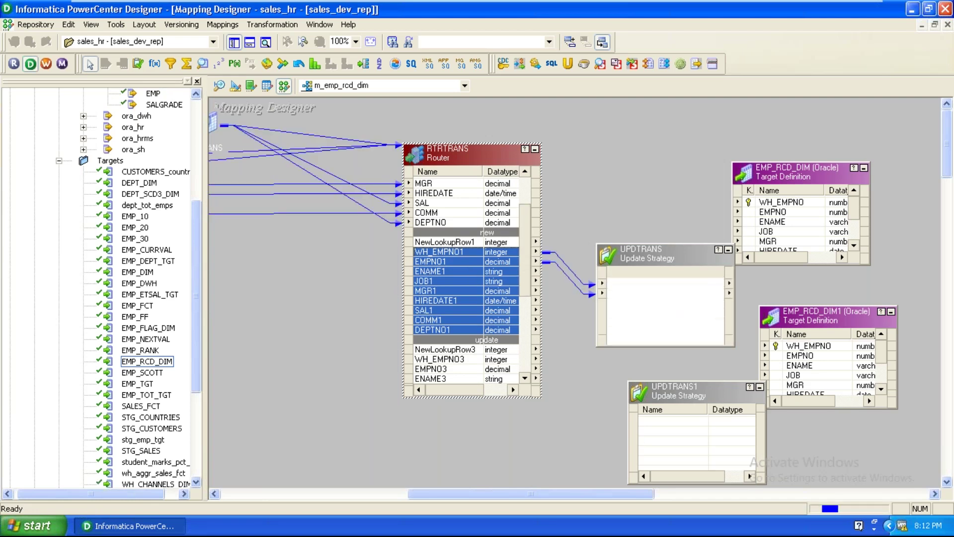
pyautogui.click(449, 359)
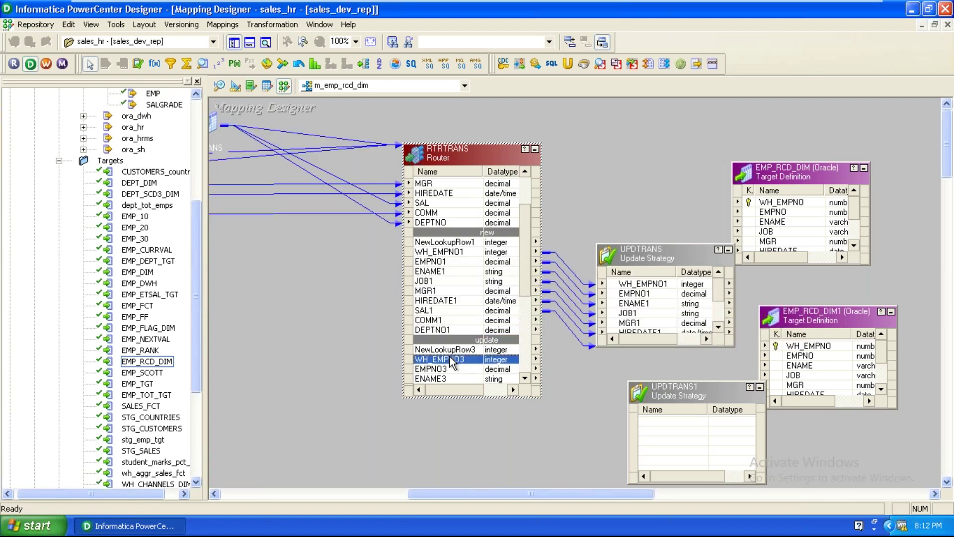
pyautogui.scroll(-3, 447, 362)
pyautogui.keyDown('shift'); pyautogui.click(437, 350); pyautogui.keyUp('shift')
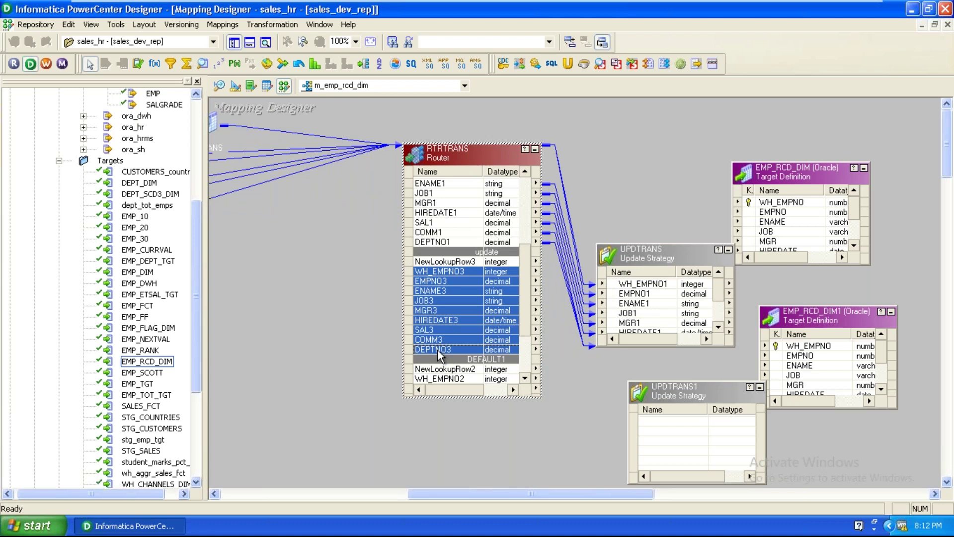
pyautogui.moveTo(425, 273); pyautogui.dragTo(691, 440)
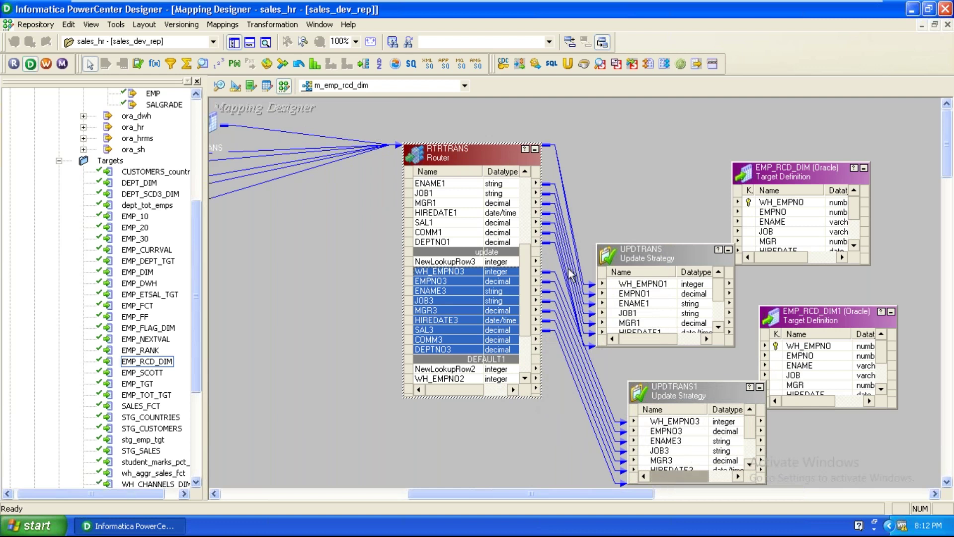
pyautogui.click(535, 149)
pyautogui.moveTo(630, 256); pyautogui.dragTo(625, 207)
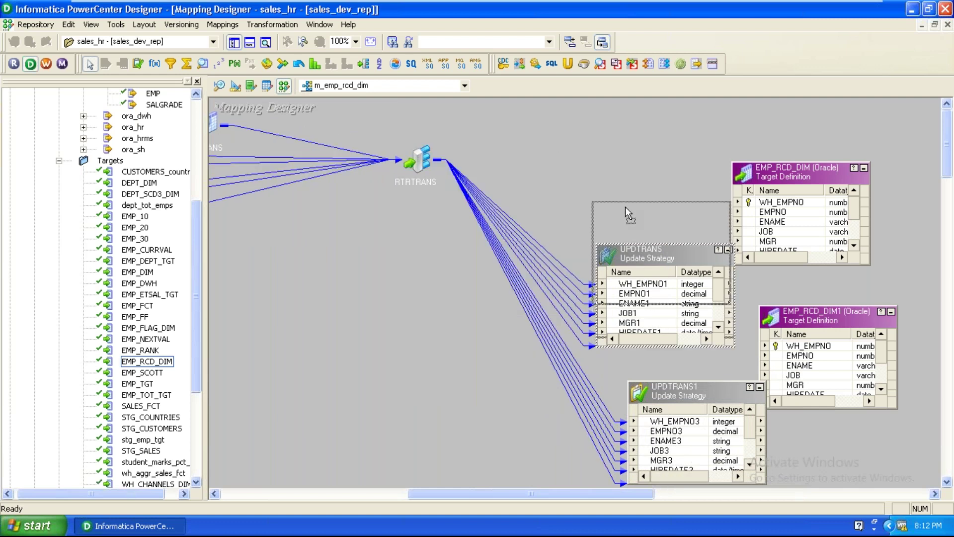
pyautogui.moveTo(688, 397); pyautogui.dragTo(602, 355)
# After reviewing UPDTRANS's properties, uncheck Forward Rejected Rows in UPDTRANS1's Properties tab
pyautogui.doubleClick(636, 236)
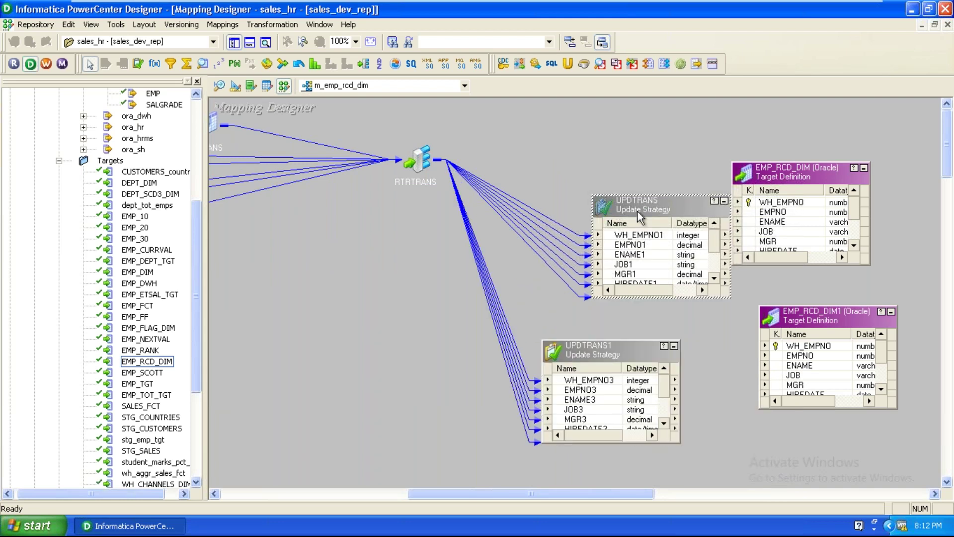
pyautogui.click(438, 33)
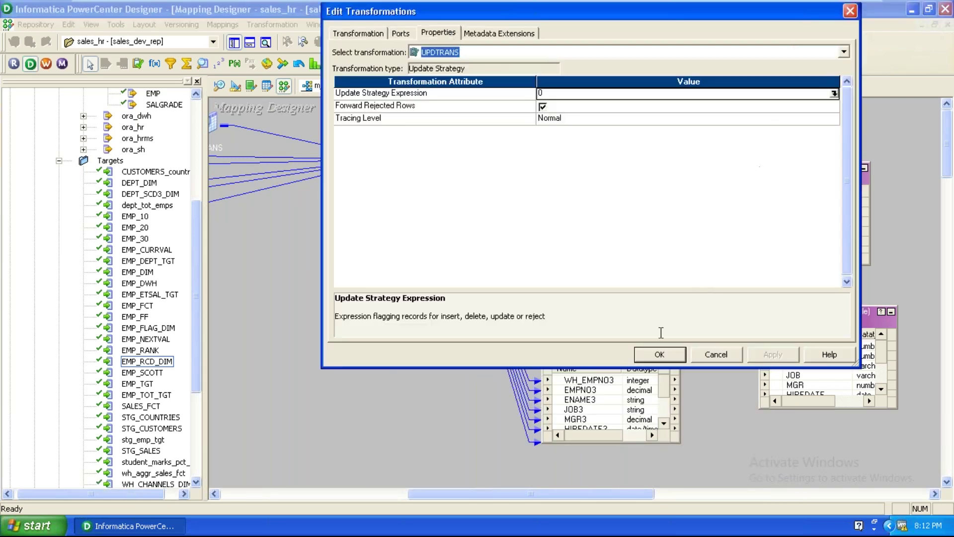
pyautogui.click(658, 354)
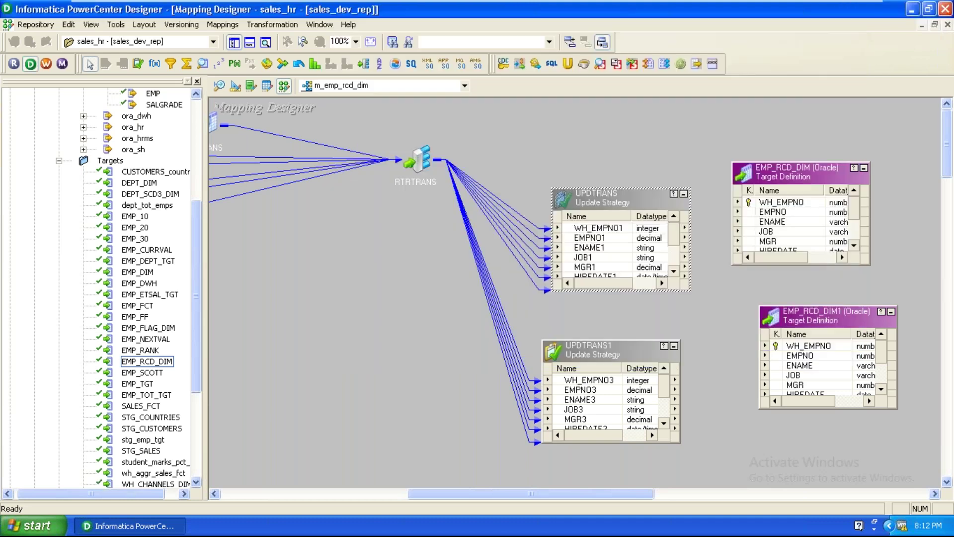
pyautogui.doubleClick(578, 348)
pyautogui.click(442, 32)
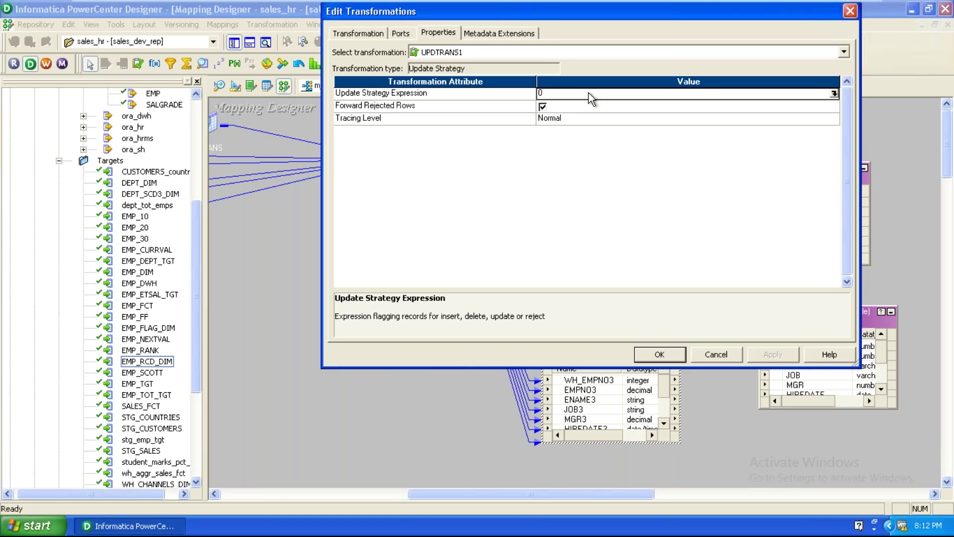
pyautogui.click(444, 106)
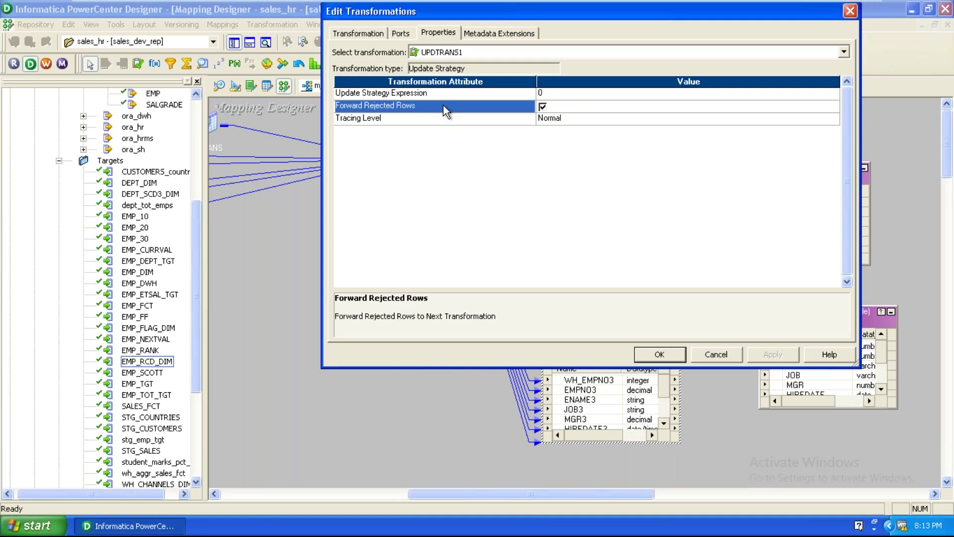
pyautogui.click(542, 107)
pyautogui.click(542, 107)
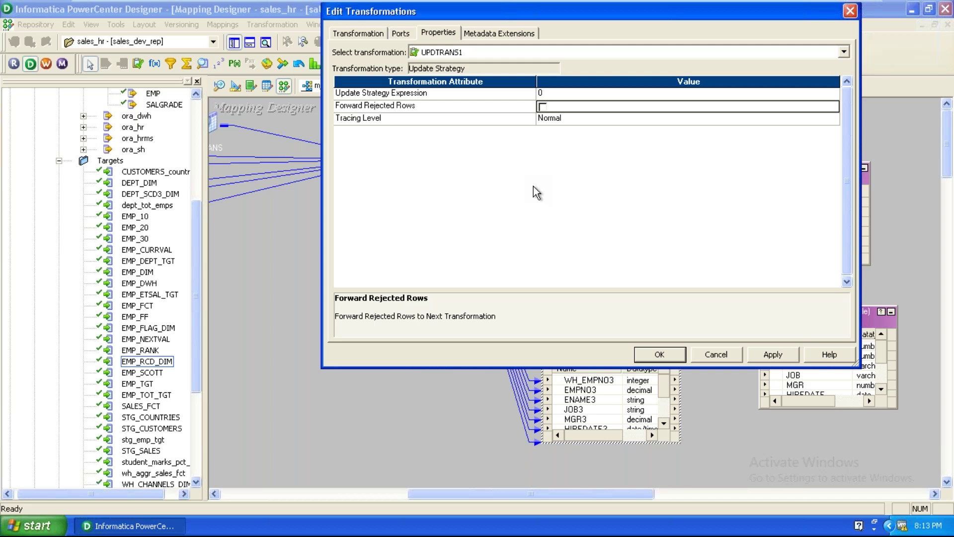
# Enable Forward Rejected Rows on UPDTRANS1 and apply the change
pyautogui.click(542, 106)
pyautogui.click(770, 355)
# Reopen UPDTRANS1, edit its update strategy expression, and confirm the settings
pyautogui.click(675, 353)
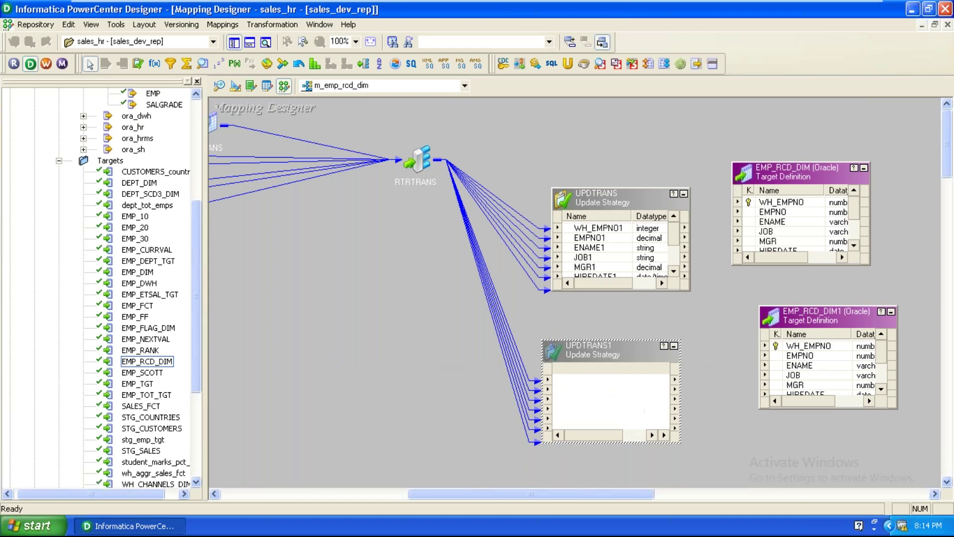
pyautogui.click(648, 182)
pyautogui.doubleClick(596, 350)
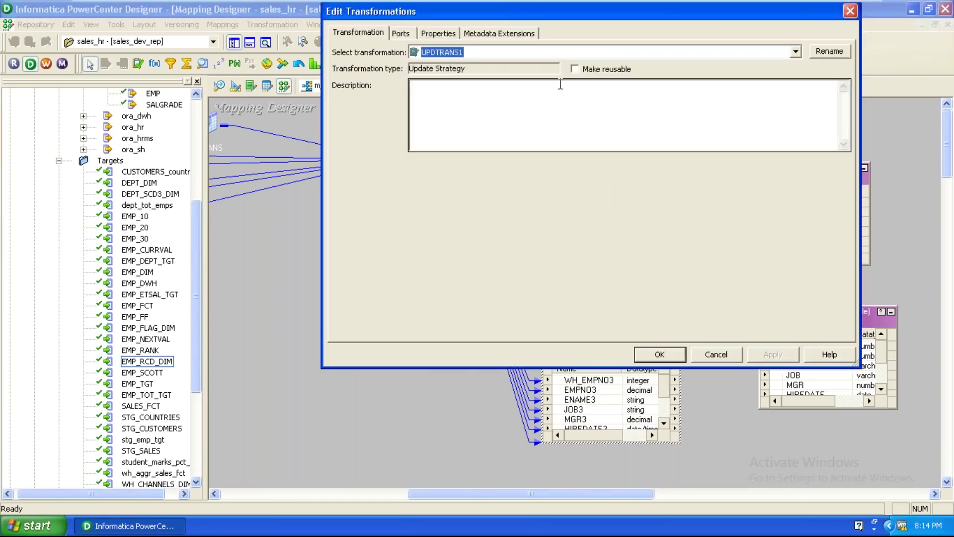
pyautogui.click(564, 96)
pyautogui.click(659, 354)
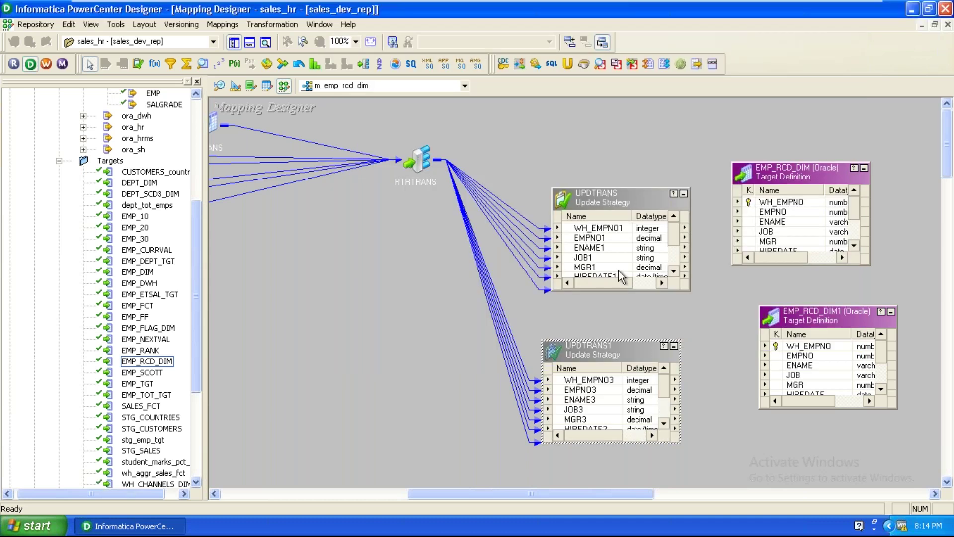
# Enlarge UPDTRANS and link all its ports to the EMP_RCD_DIM target
pyautogui.click(612, 229)
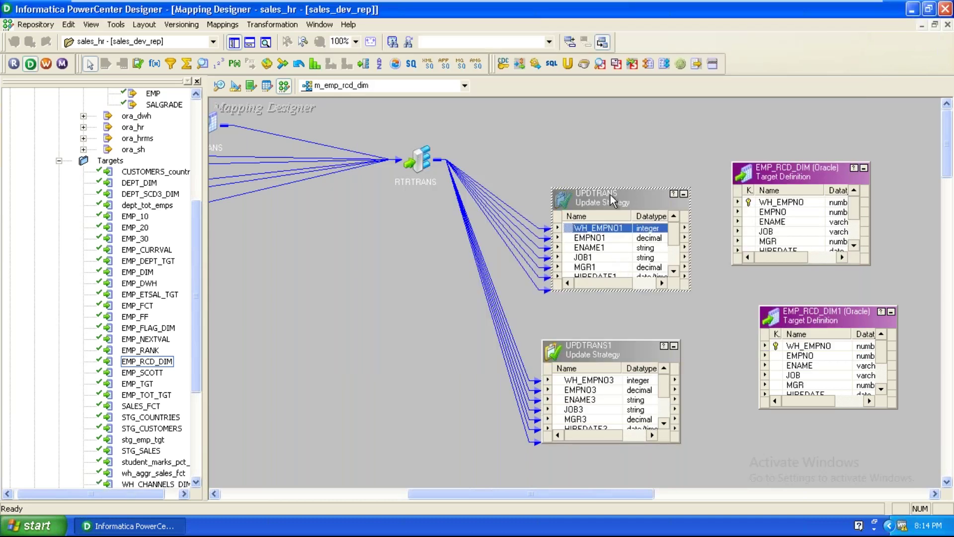
pyautogui.moveTo(610, 169); pyautogui.dragTo(614, 143)
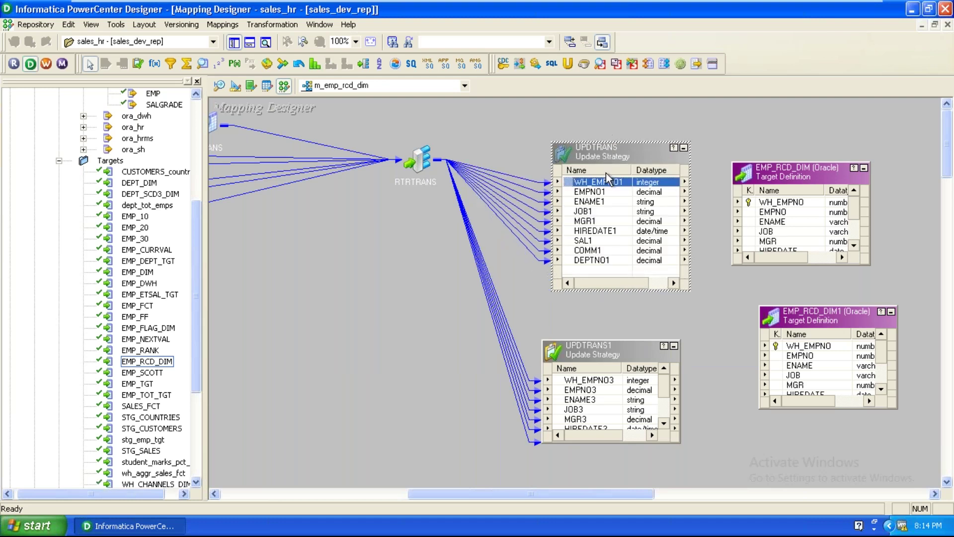
pyautogui.rightClick(610, 182)
pyautogui.click(612, 187)
pyautogui.moveTo(593, 188); pyautogui.dragTo(783, 206)
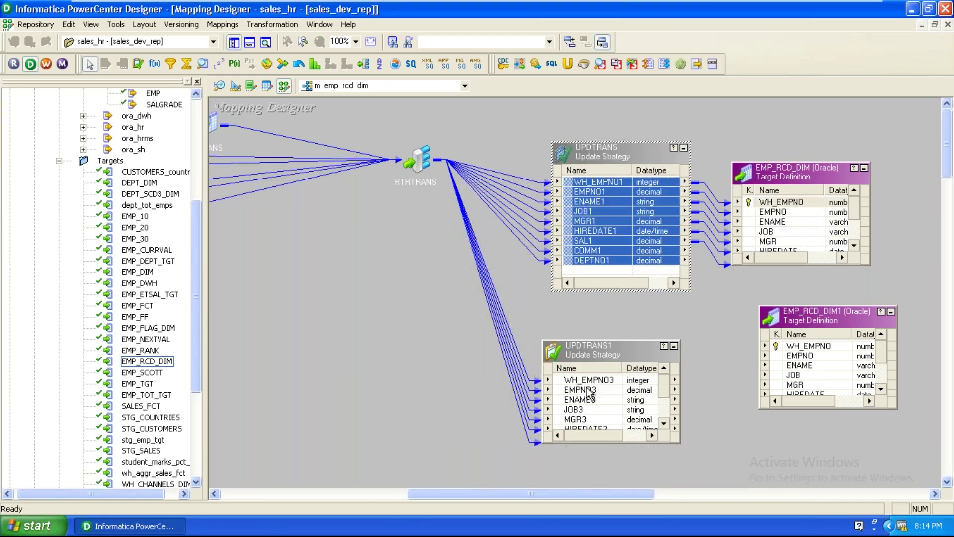
# Link all UPDTRANS1 ports to EMP_RCD_DIM1 and arrange the mapping as icons
pyautogui.rightClick(590, 381)
pyautogui.click(607, 387)
pyautogui.moveTo(591, 390); pyautogui.dragTo(790, 347)
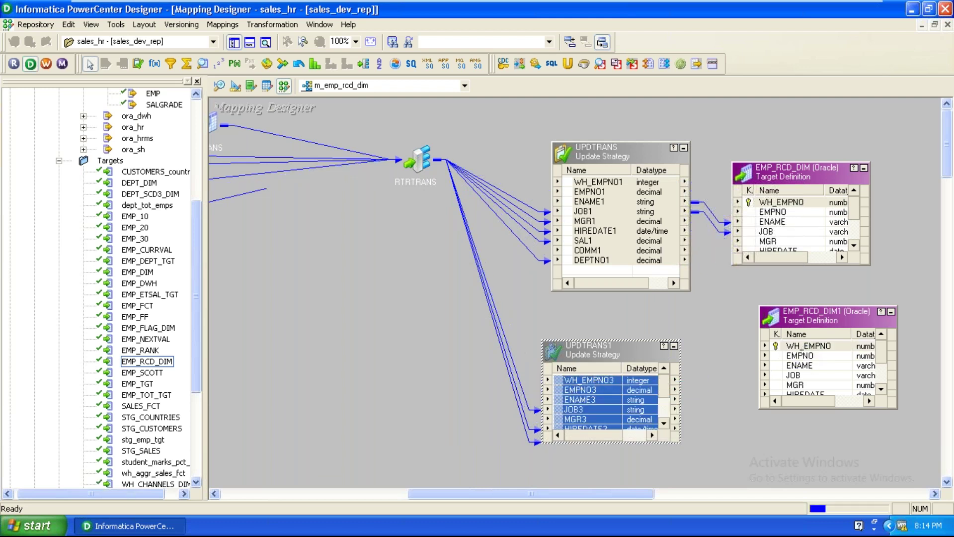
pyautogui.rightClick(375, 321)
pyautogui.click(422, 307)
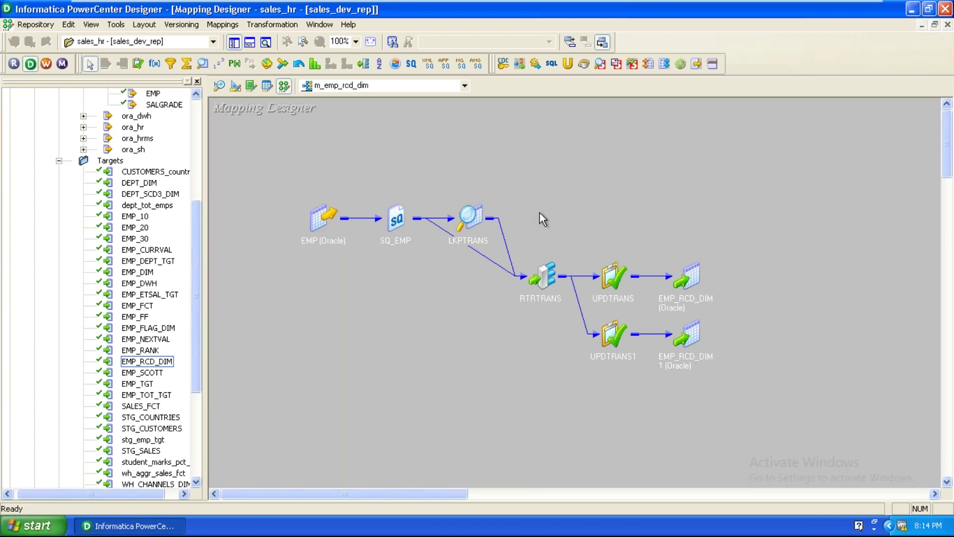
# Validate mapping m_emp_rcd_dim and save it to the repository
pyautogui.click(223, 25)
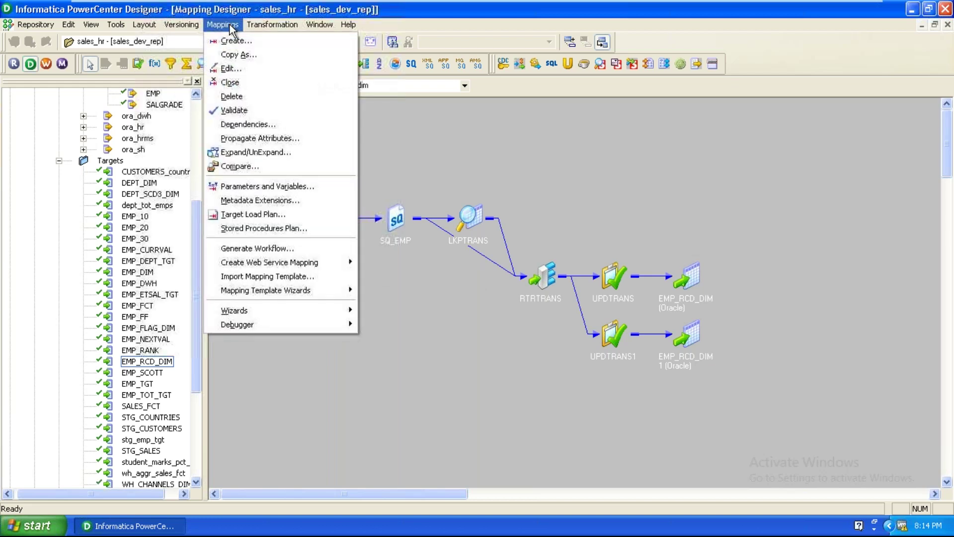
pyautogui.click(228, 110)
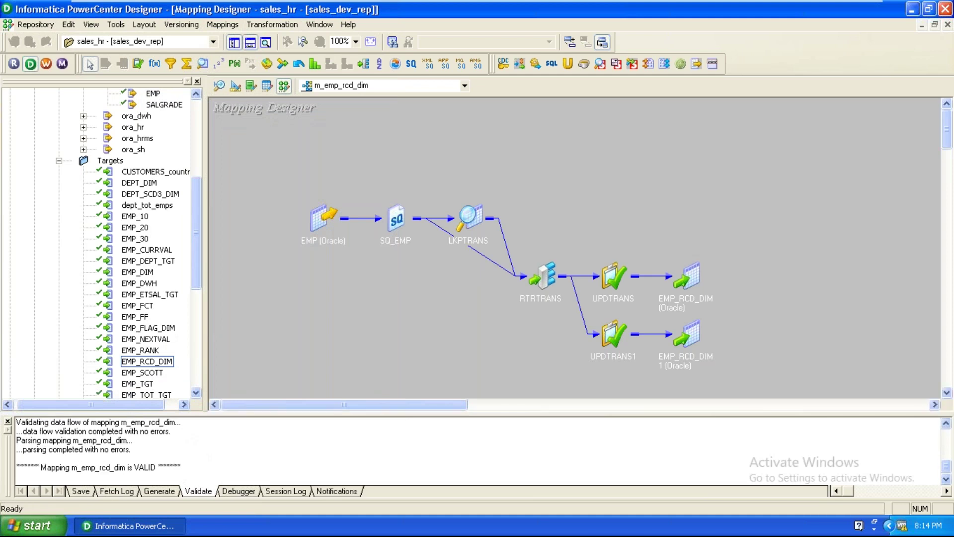
pyautogui.click(41, 25)
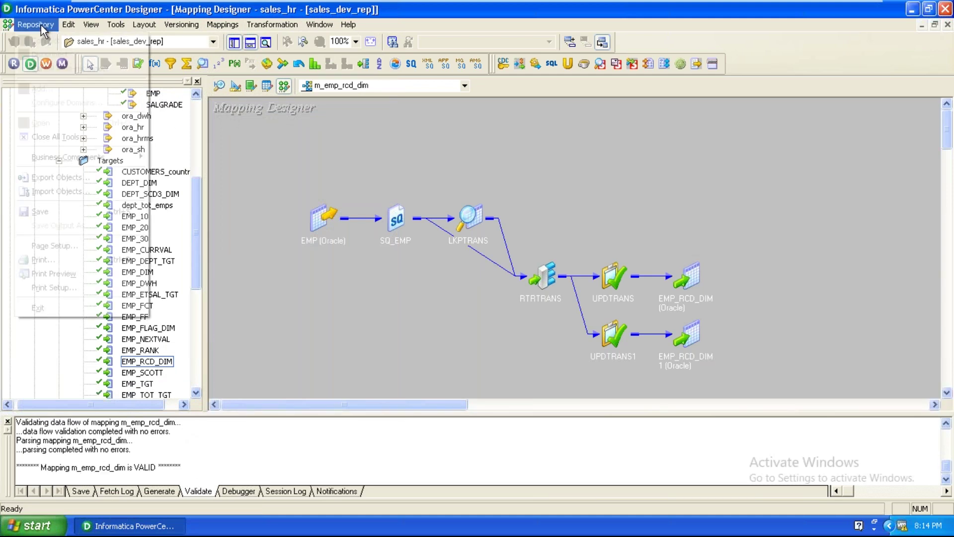
pyautogui.click(40, 212)
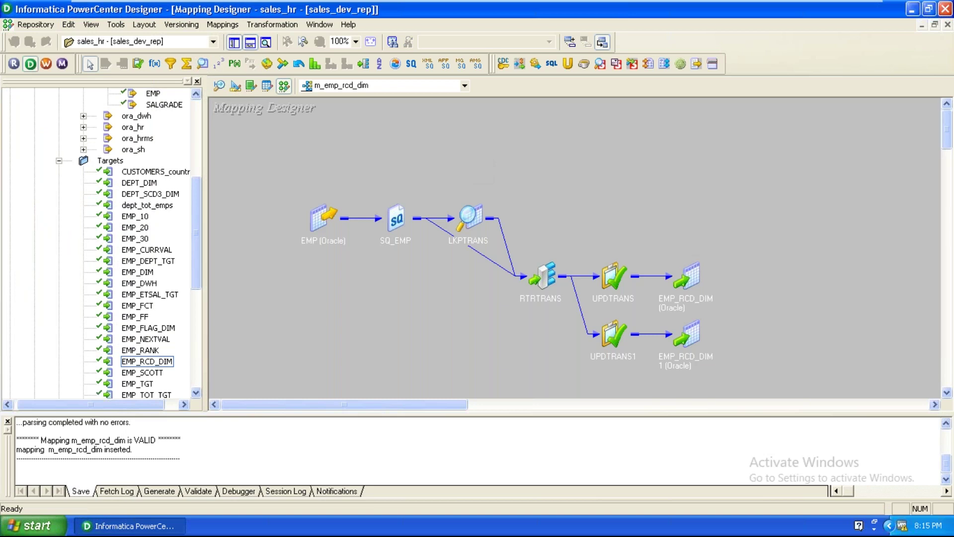
pyautogui.click(45, 66)
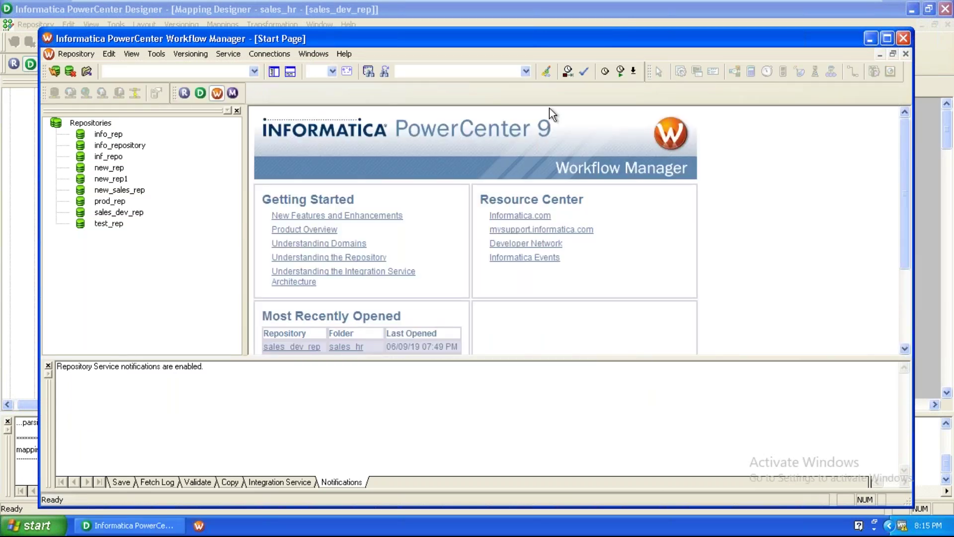
# Maximize Workflow Manager and log in to sales_dev_rep with the username and password
pyautogui.doubleClick(559, 44)
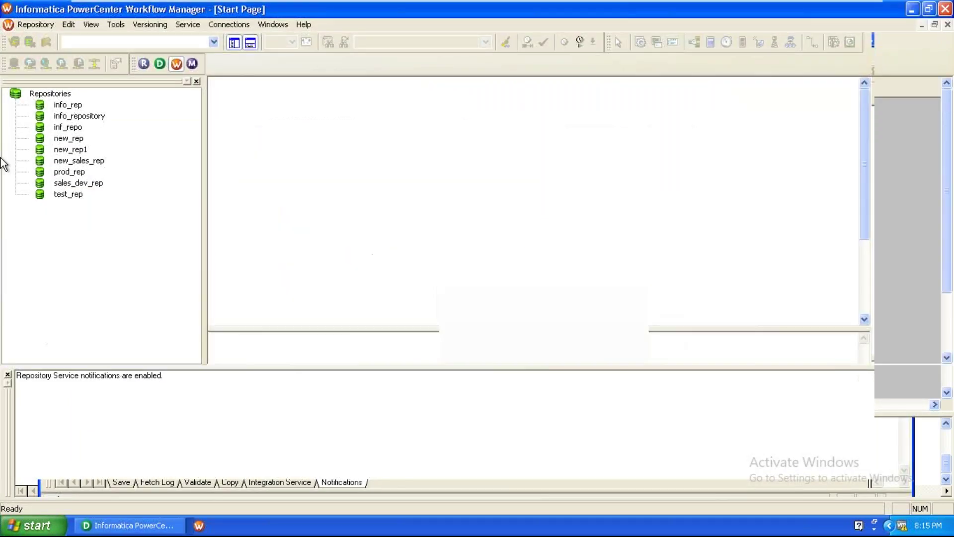
pyautogui.rightClick(88, 189)
pyautogui.rightClick(91, 183)
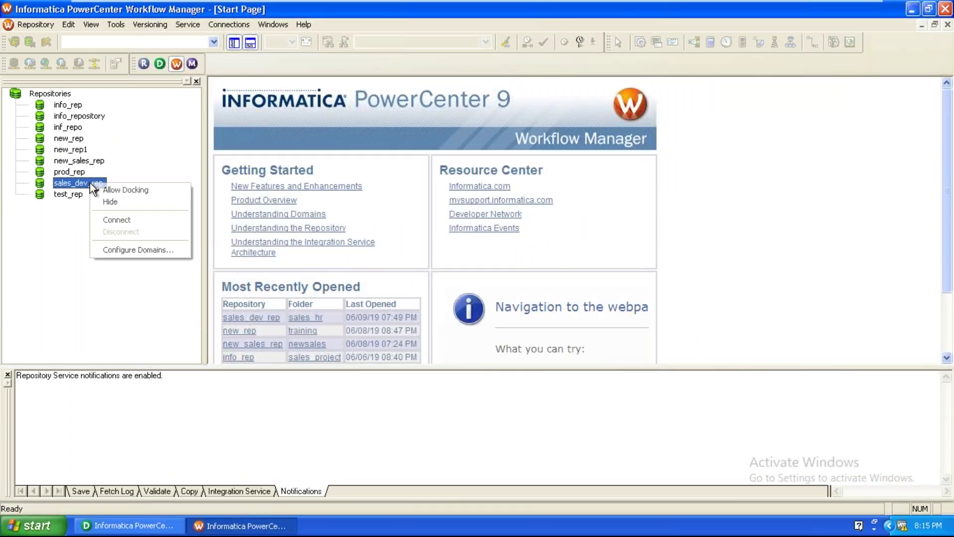
pyautogui.click(113, 217)
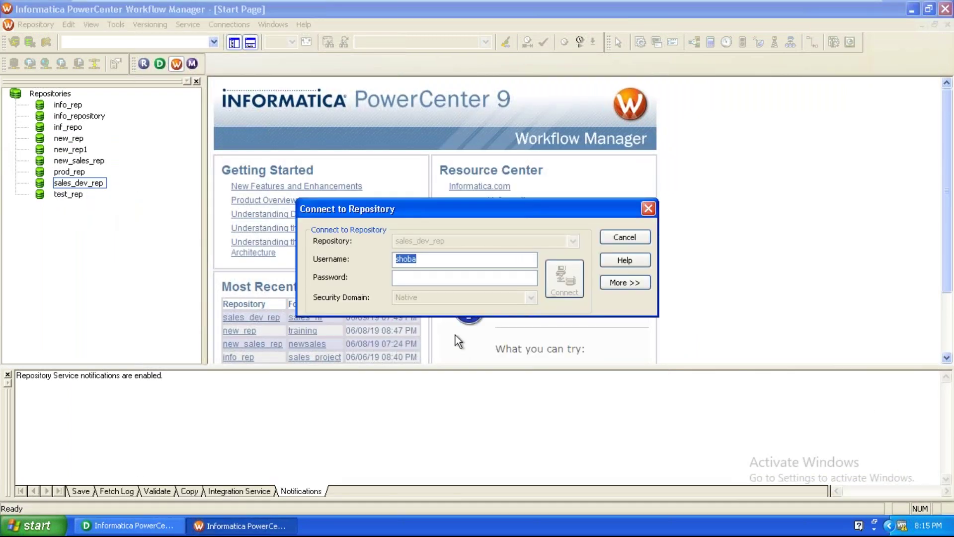
pyautogui.rightClick(410, 259)
pyautogui.click(425, 298)
pyautogui.click(415, 283)
pyautogui.rightClick(415, 283)
pyautogui.click(429, 332)
pyautogui.click(572, 291)
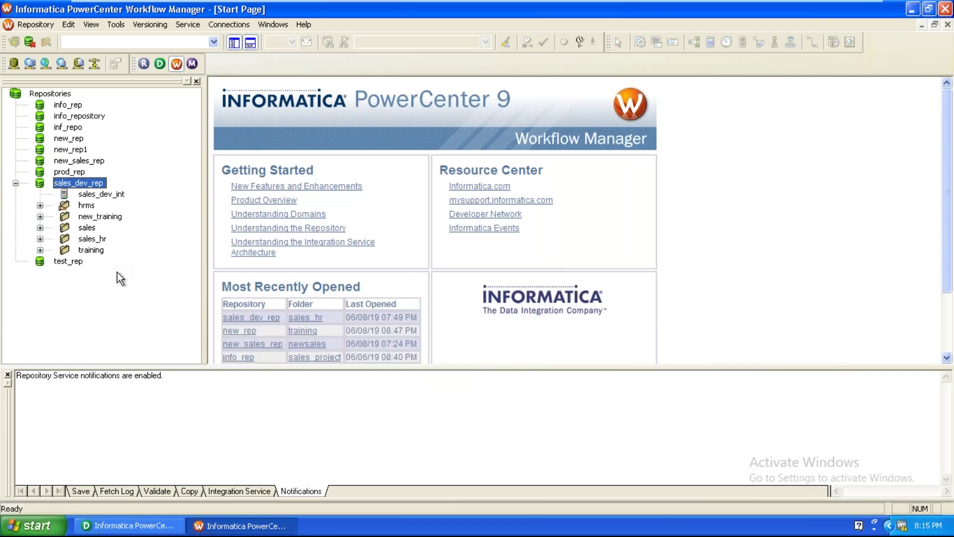
# Open the sales_hr folder and switch to the Workflow Designer showing wf_sales
pyautogui.click(85, 240)
pyautogui.click(40, 239)
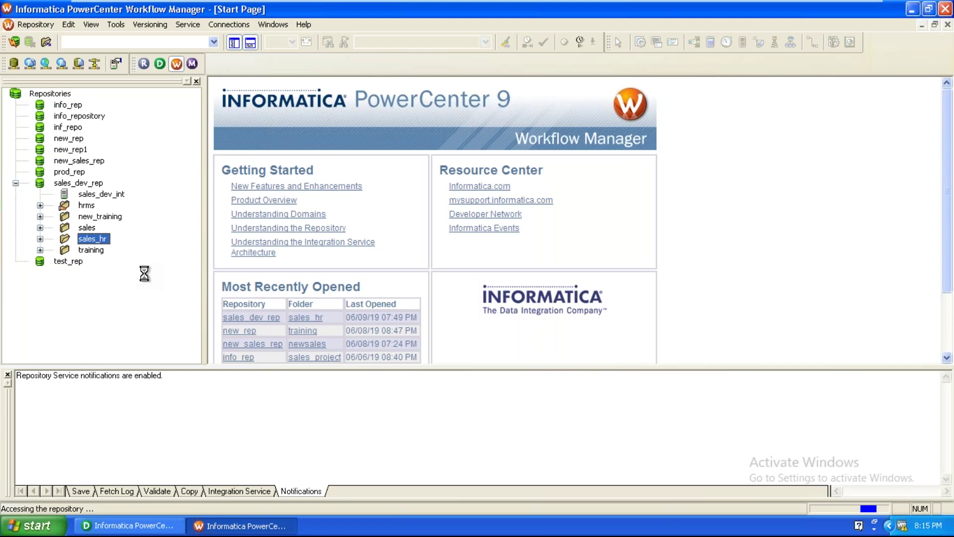
pyautogui.click(114, 24)
pyautogui.click(142, 69)
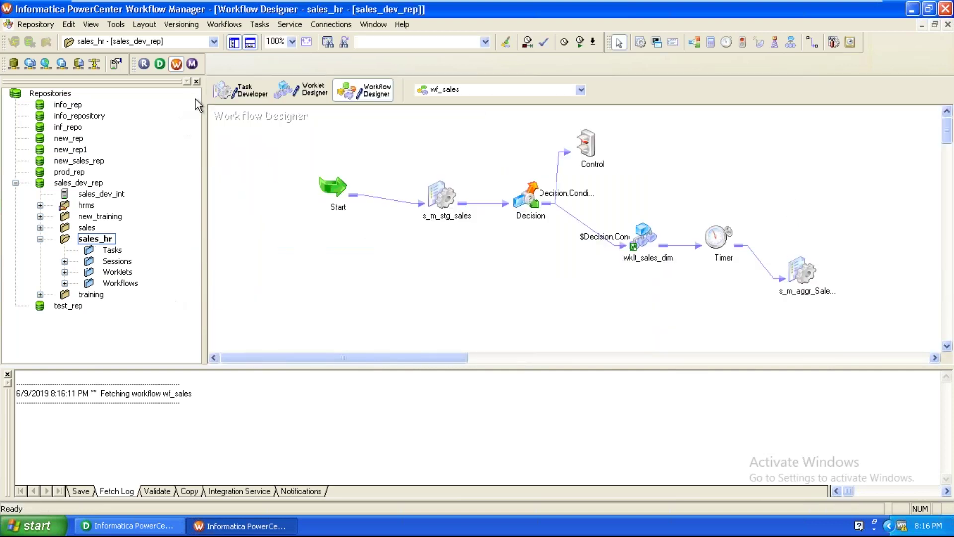
# Close the wf_sales workflow and discard the unfinished new workflow
pyautogui.click(233, 26)
pyautogui.click(229, 68)
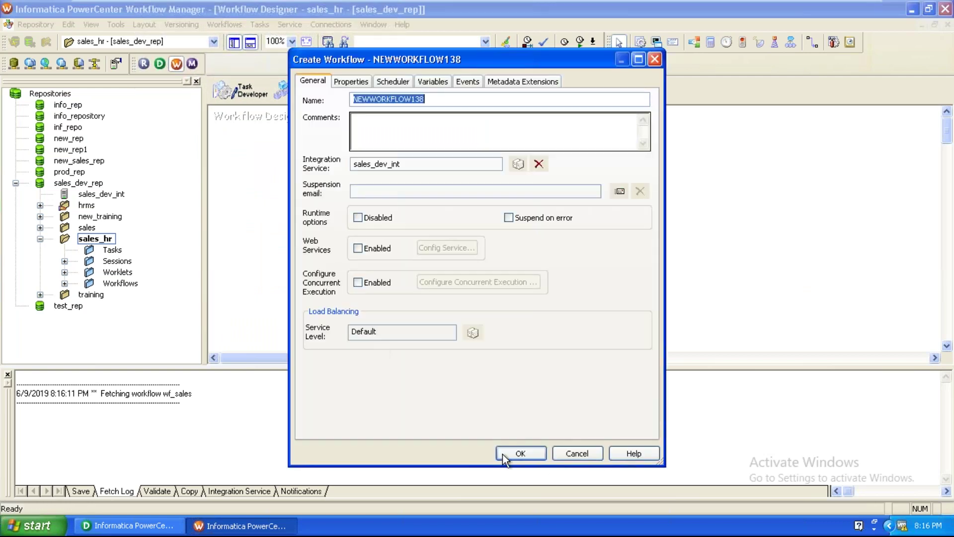
pyautogui.click(577, 453)
pyautogui.click(448, 284)
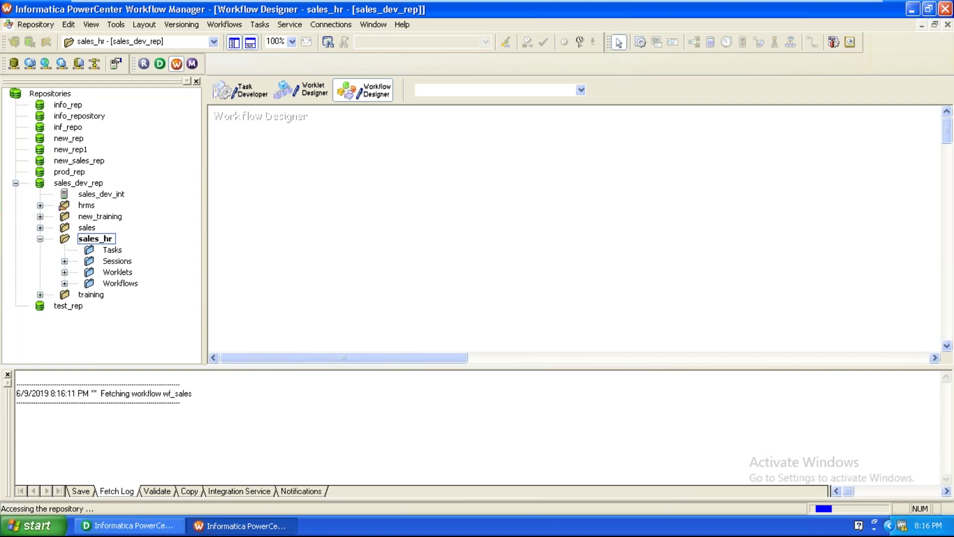
# Create workflow wf_m_emp_rcd_dim with a session for mapping m_emp_rcd_dim using the wizard
pyautogui.click(392, 263)
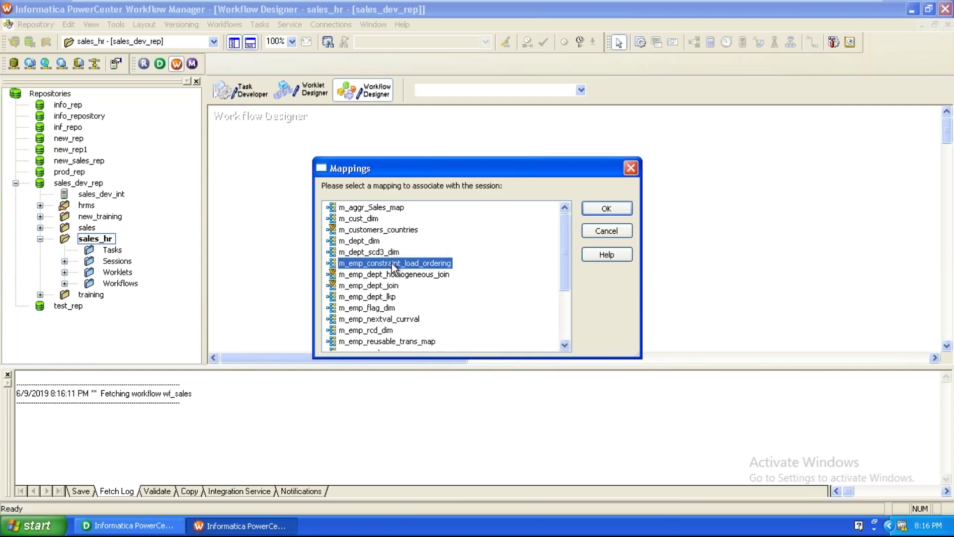
pyautogui.scroll(-2, 391, 264)
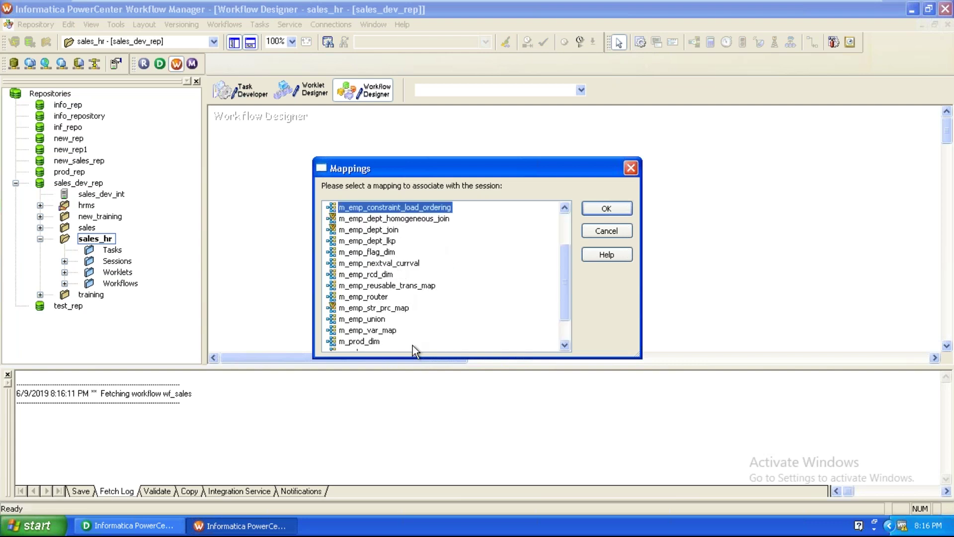
pyautogui.scroll(-1, 391, 327)
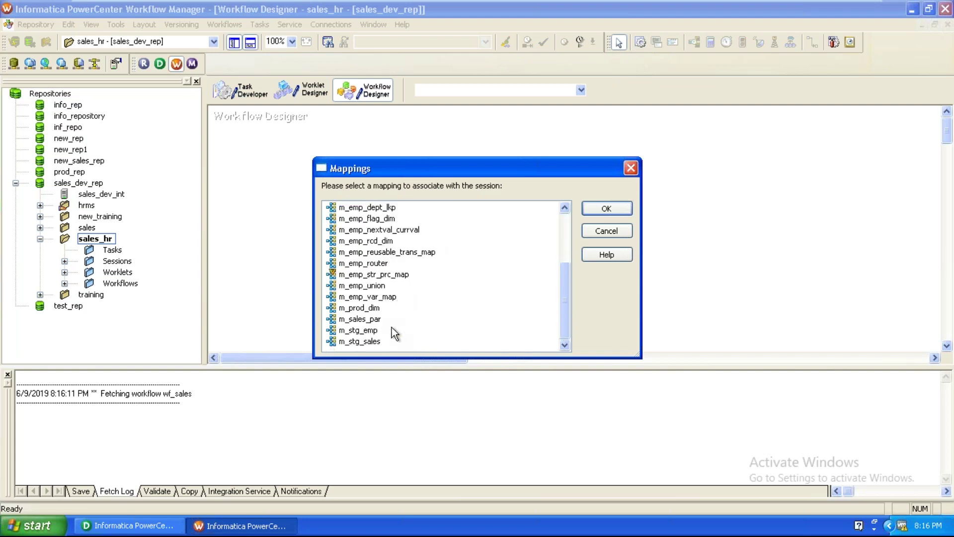
pyautogui.scroll(3, 392, 328)
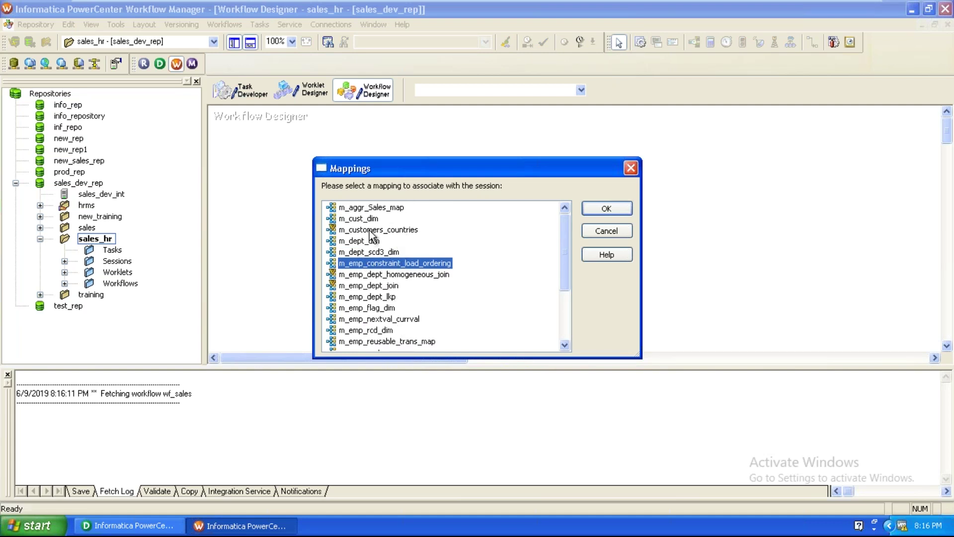
pyautogui.click(377, 330)
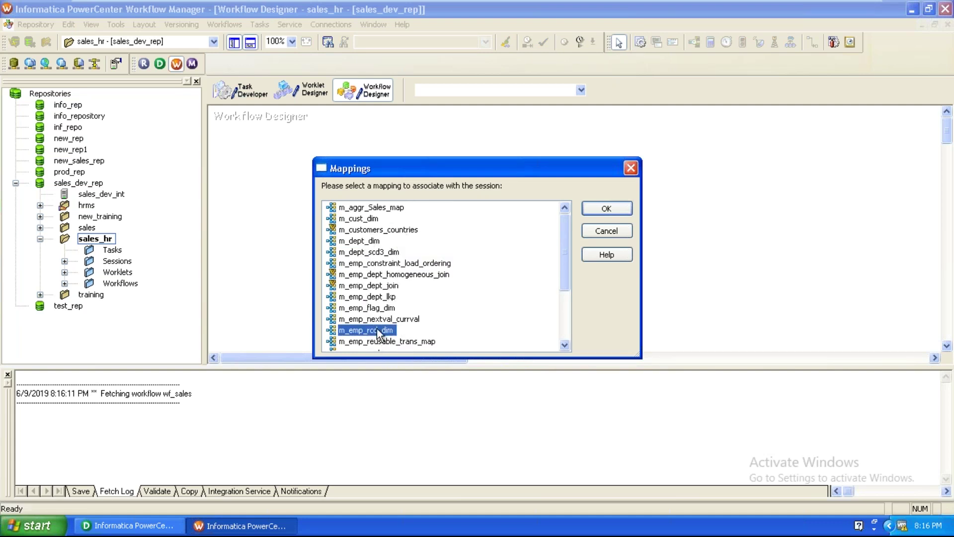
pyautogui.click(606, 209)
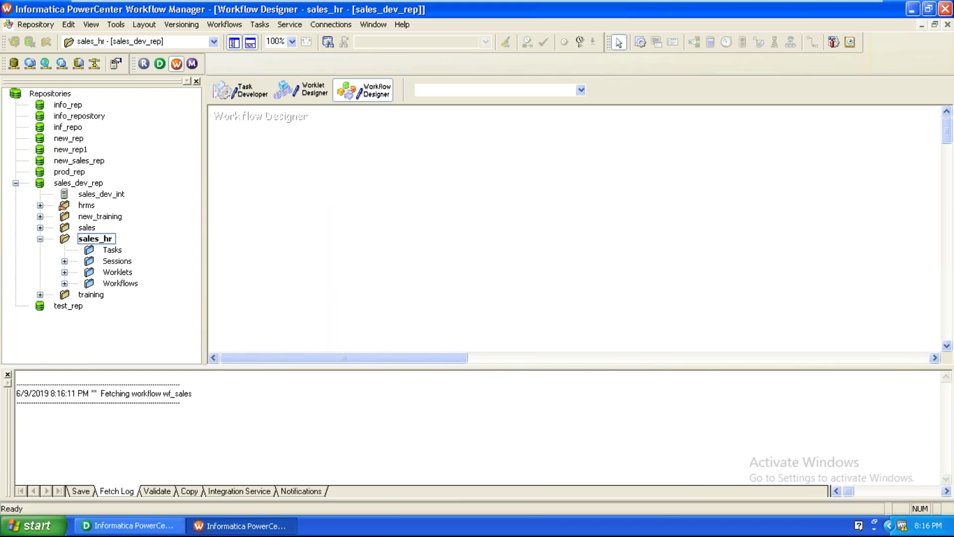
pyautogui.click(511, 453)
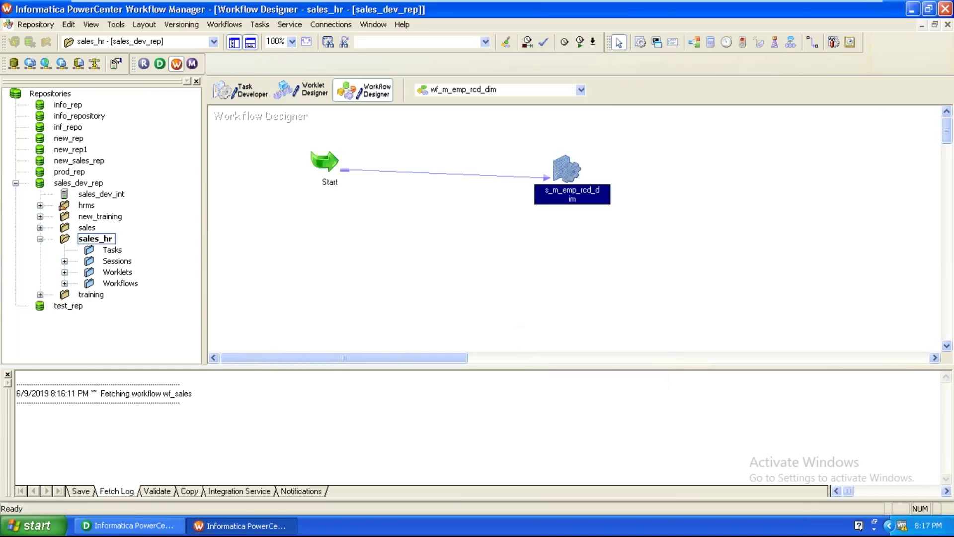
# Move session s_m_emp_rcd_dim lower-left on the canvas and open its settings
pyautogui.doubleClick(563, 170)
pyautogui.moveTo(567, 169); pyautogui.dragTo(517, 203)
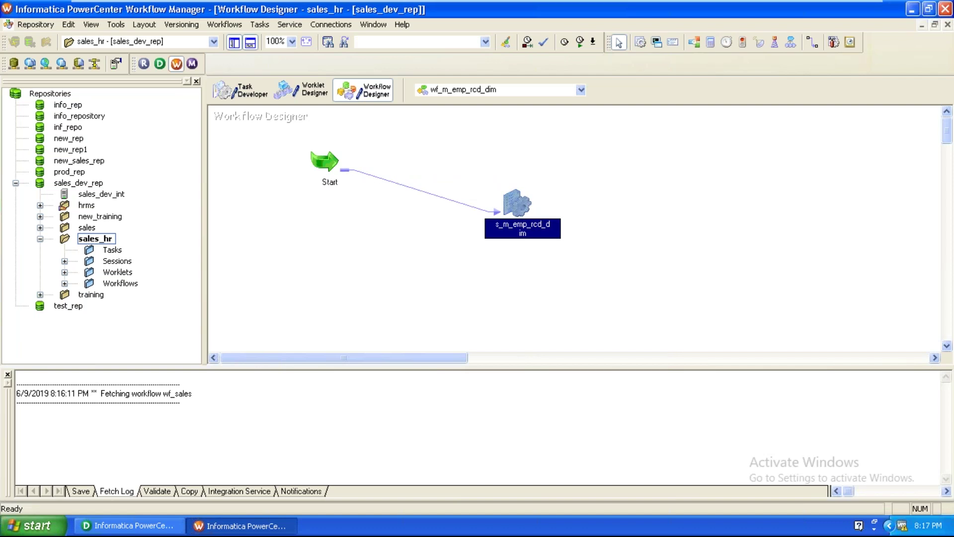
pyautogui.doubleClick(516, 203)
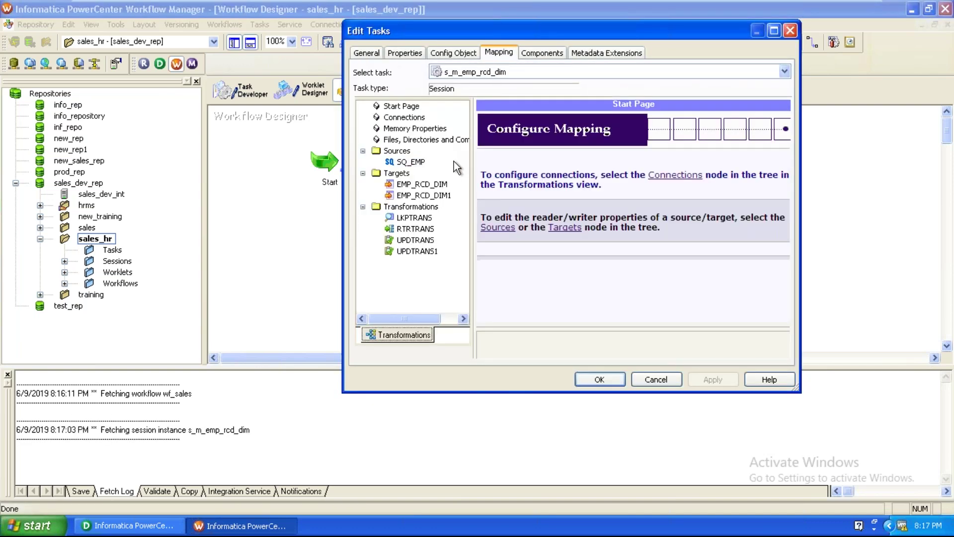
# Set the SQ_EMP source connection to Ora_scott
pyautogui.click(414, 164)
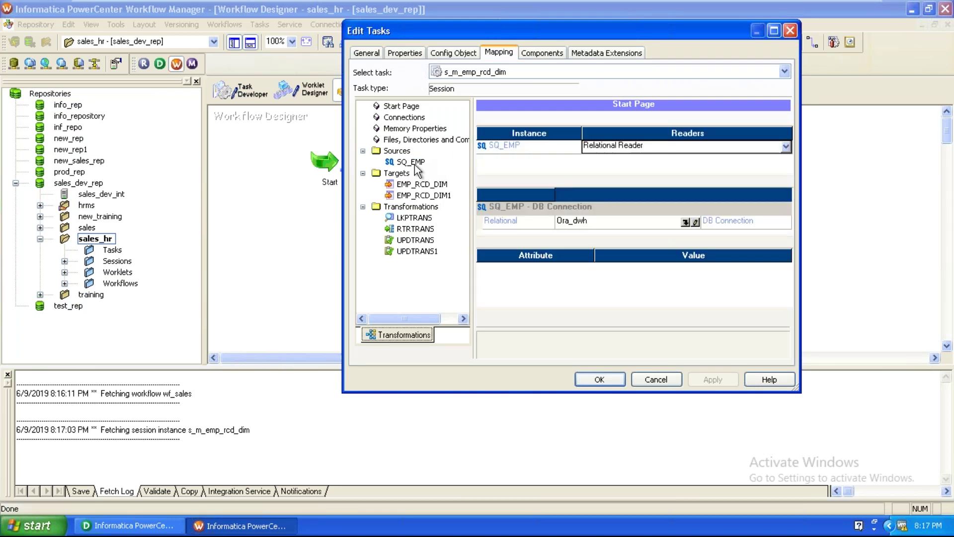
pyautogui.click(686, 228)
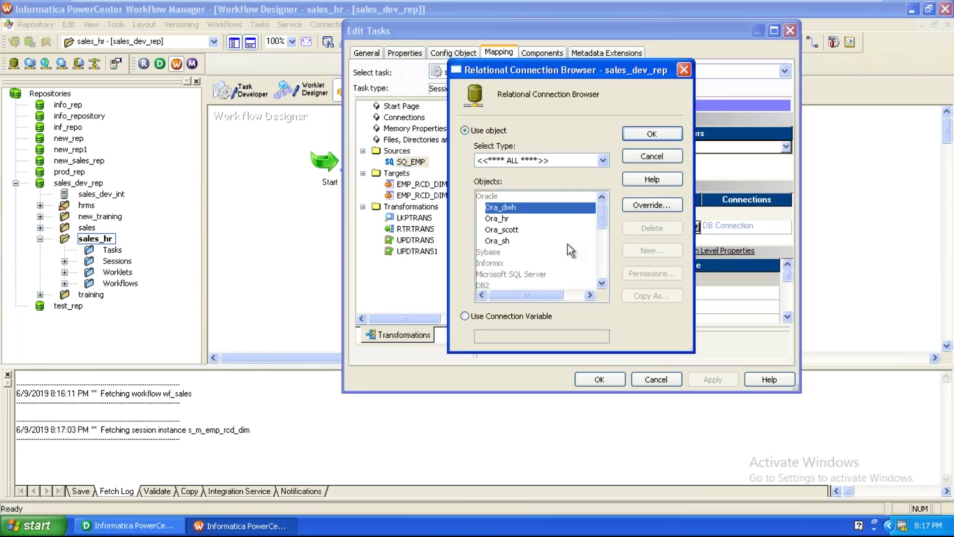
pyautogui.click(517, 232)
pyautogui.click(633, 138)
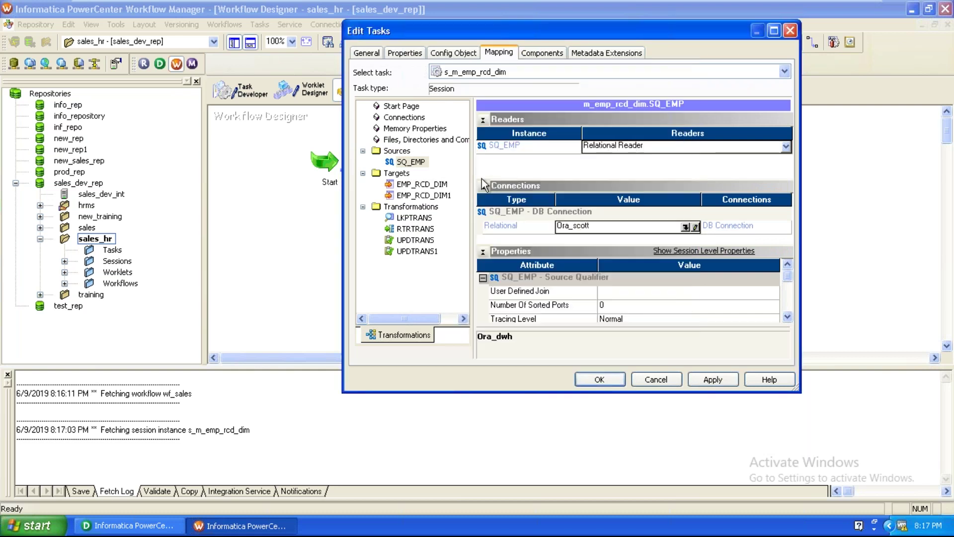
# Set the load type of targets EMP_RCD_DIM and EMP_RCD_DIM1 to Normal
pyautogui.click(429, 185)
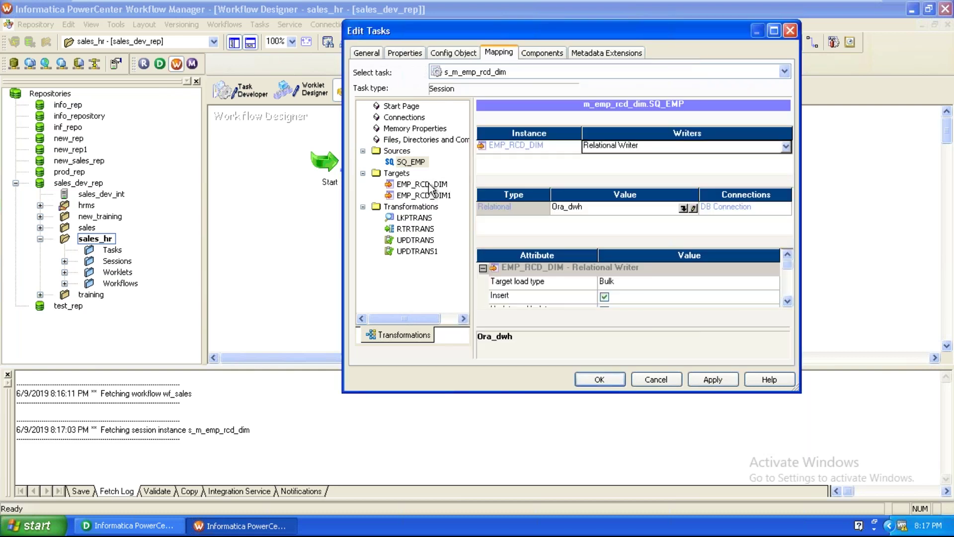
pyautogui.click(616, 291)
pyautogui.click(621, 292)
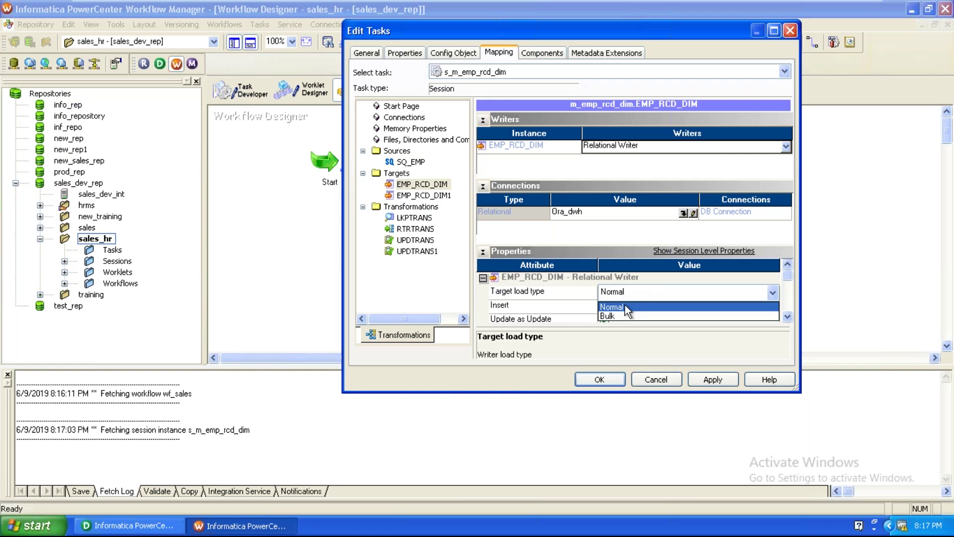
pyautogui.click(628, 311)
pyautogui.click(424, 196)
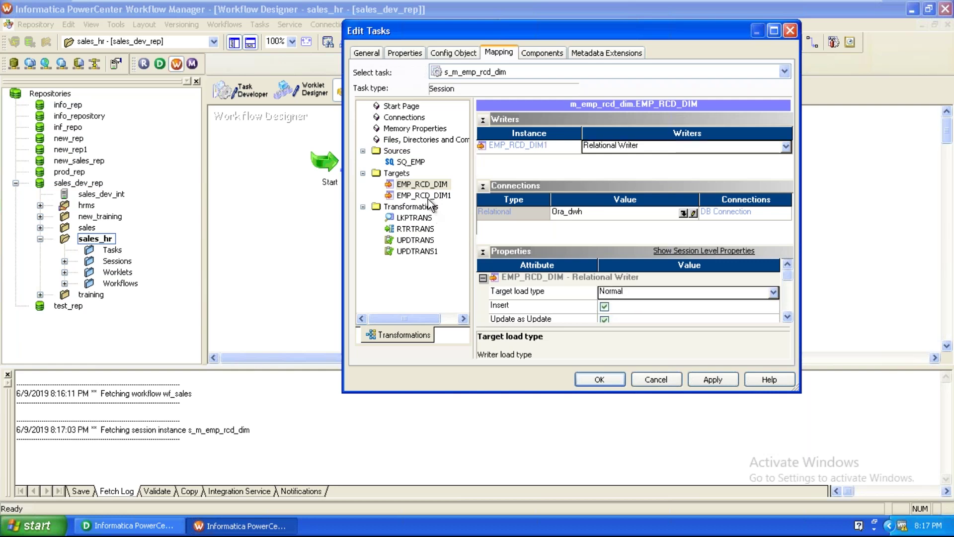
pyautogui.click(640, 297)
pyautogui.click(638, 307)
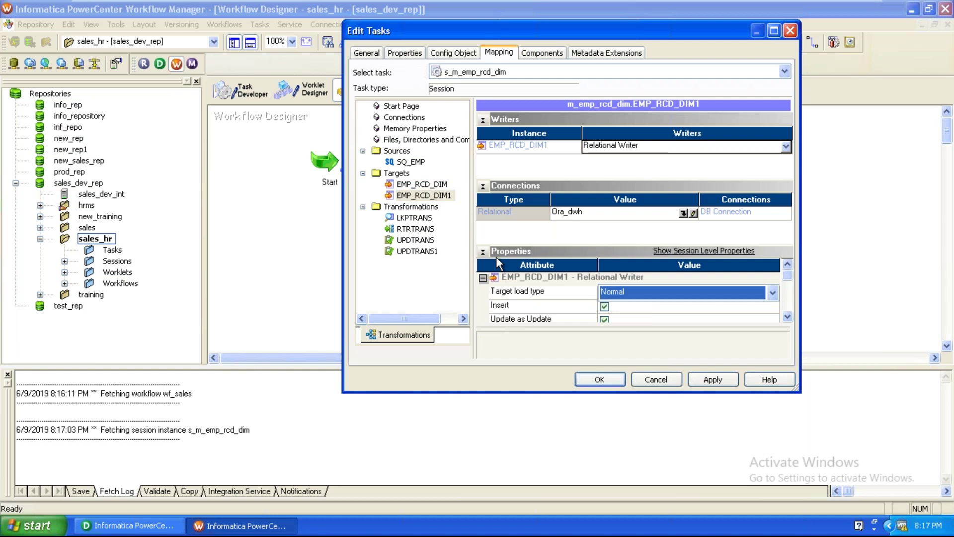
# Set the LKPTRANS lookup connection to Ora_dwh, apply the session edits, and validate wf_m_emp_rcd_dim
pyautogui.click(425, 219)
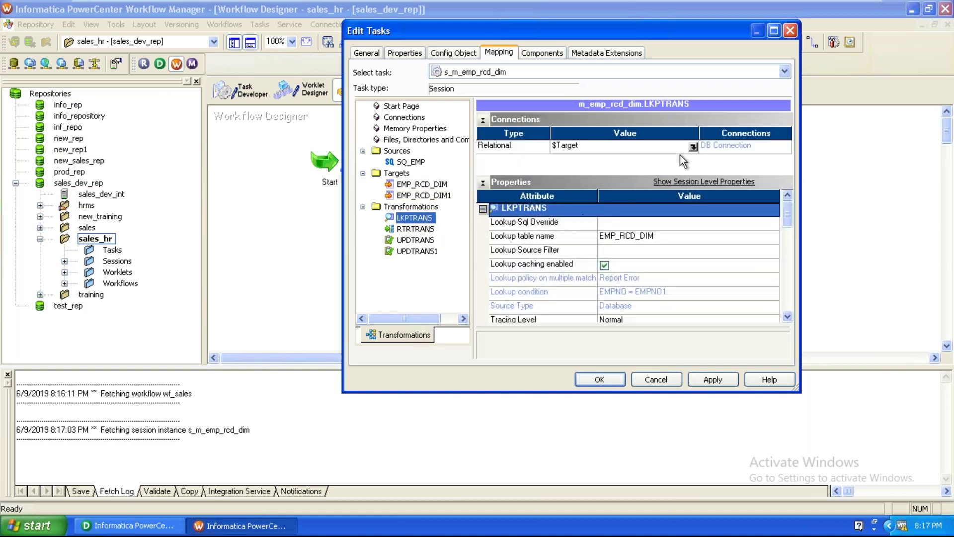
pyautogui.click(694, 147)
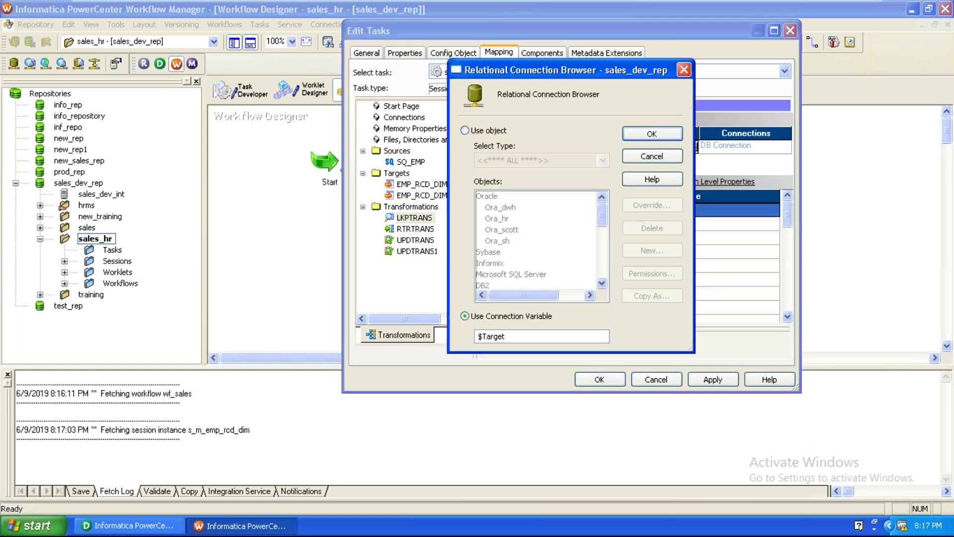
pyautogui.click(480, 132)
pyautogui.click(501, 207)
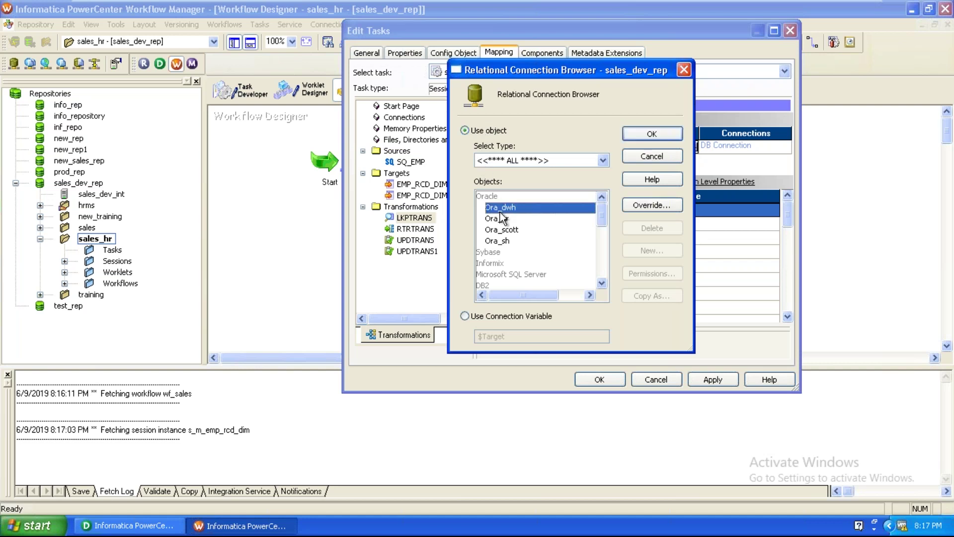
pyautogui.click(634, 133)
pyautogui.click(702, 386)
pyautogui.click(594, 379)
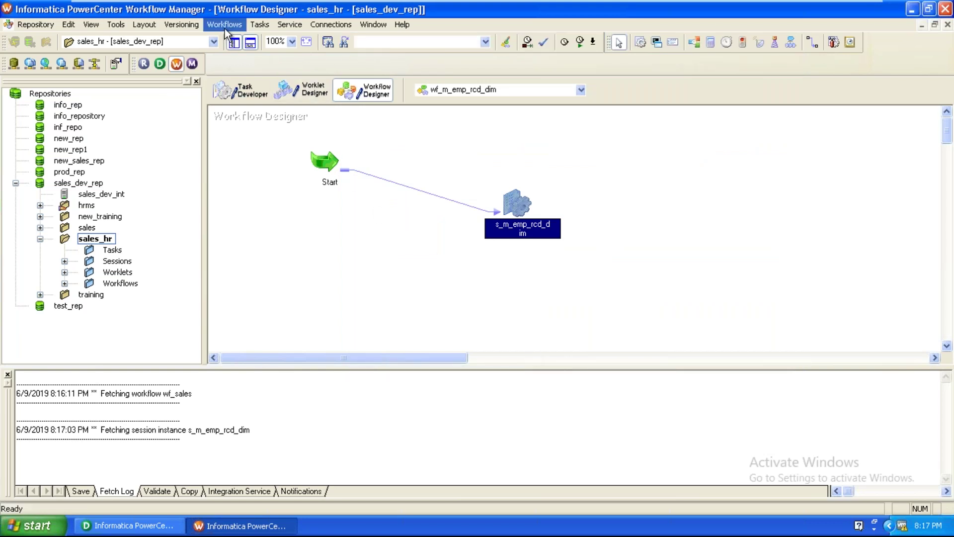
pyautogui.click(225, 27)
pyautogui.click(229, 150)
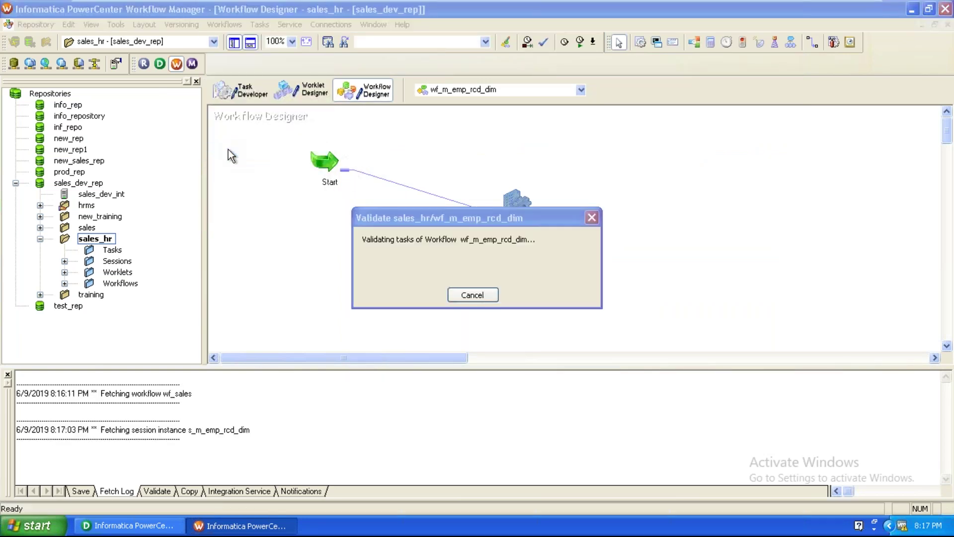
# Save wf_m_emp_rcd_dim to the repository and start running it
pyautogui.click(25, 27)
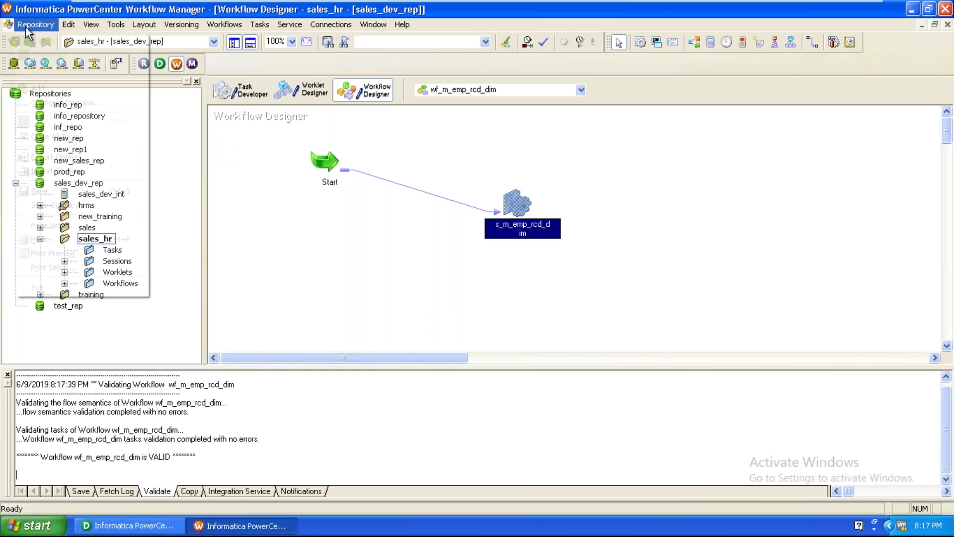
pyautogui.click(46, 188)
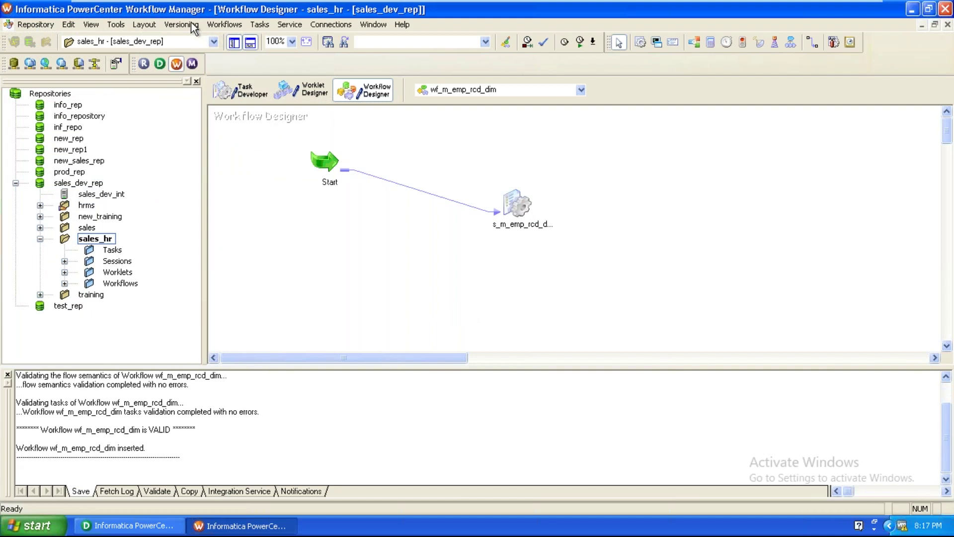
pyautogui.click(223, 24)
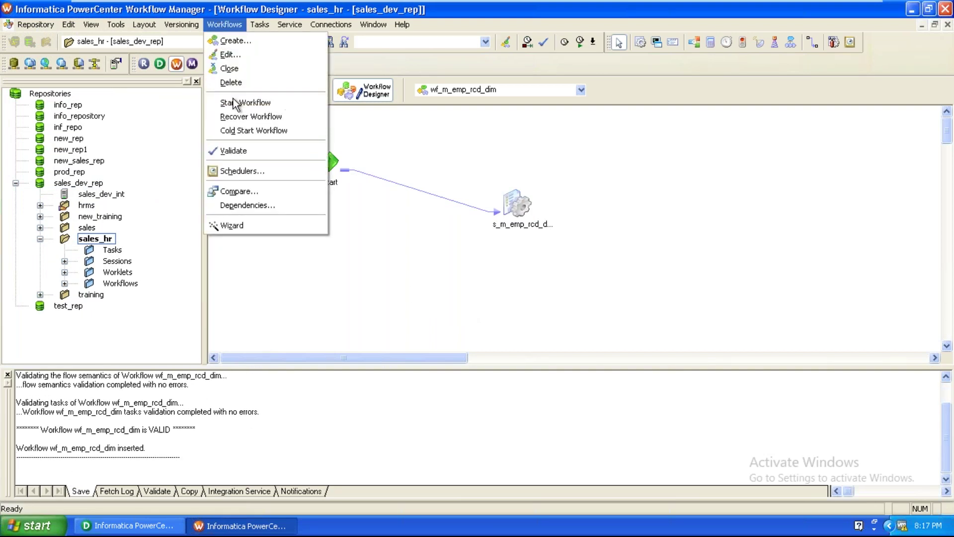
pyautogui.click(241, 100)
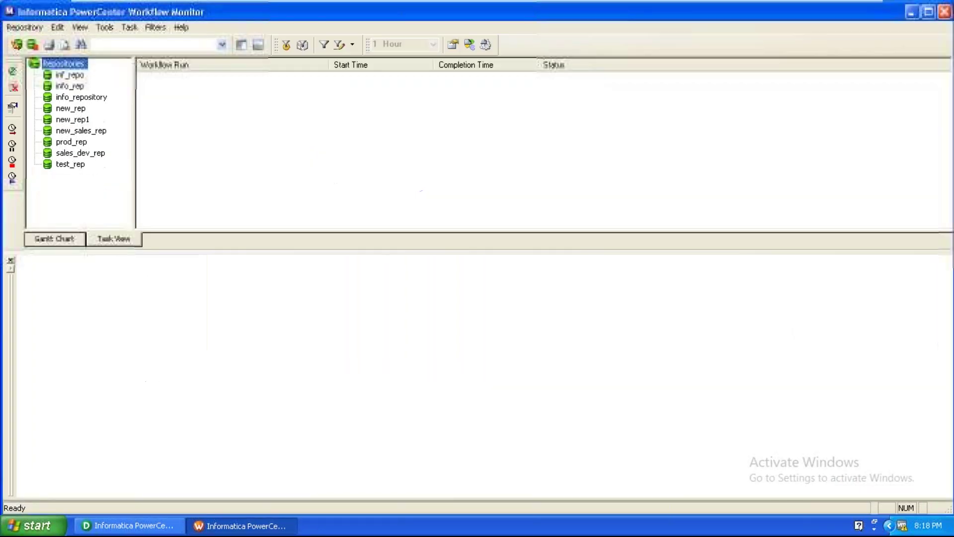
# Log in to the sales_dev_rep repository in Workflow Monitor with the username and password
pyautogui.rightClick(89, 153)
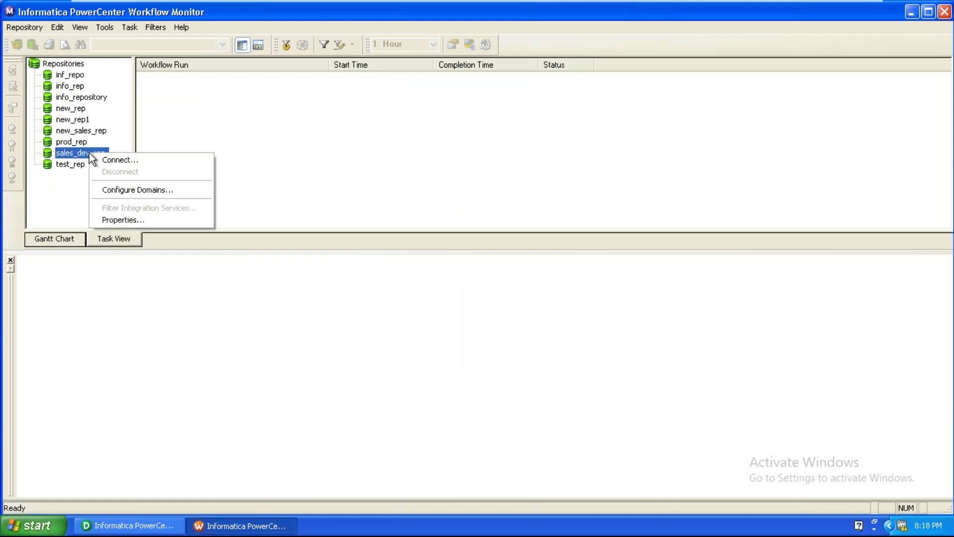
pyautogui.click(103, 160)
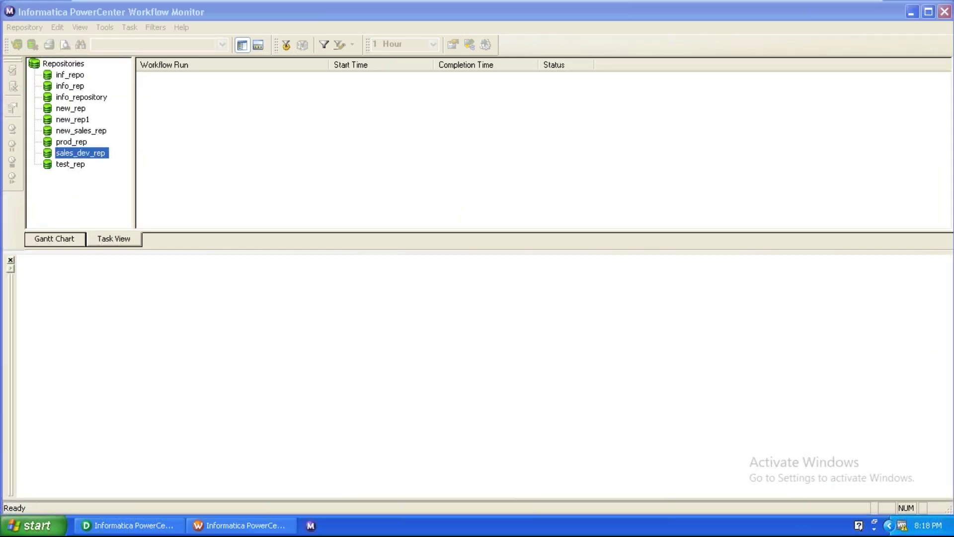
pyautogui.rightClick(404, 260)
pyautogui.click(415, 298)
pyautogui.rightClick(407, 282)
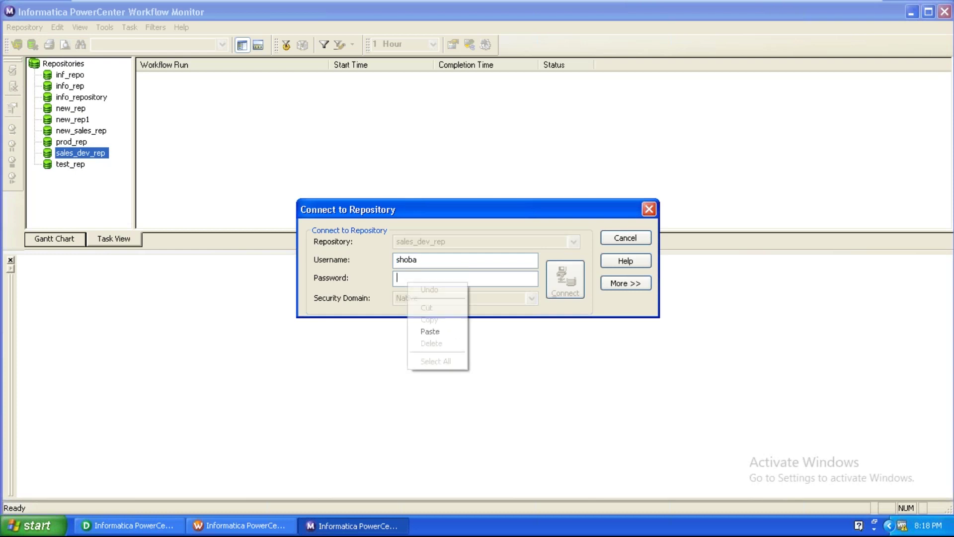
pyautogui.click(422, 330)
pyautogui.click(553, 284)
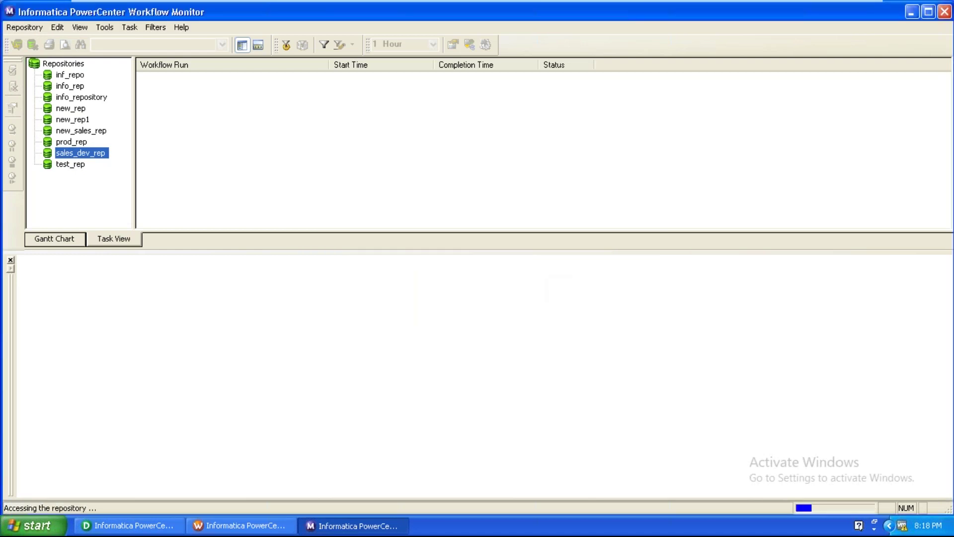
# Connect to sales_dev_int and display run properties of the s_m_emp_rcd_dim session
pyautogui.rightClick(101, 165)
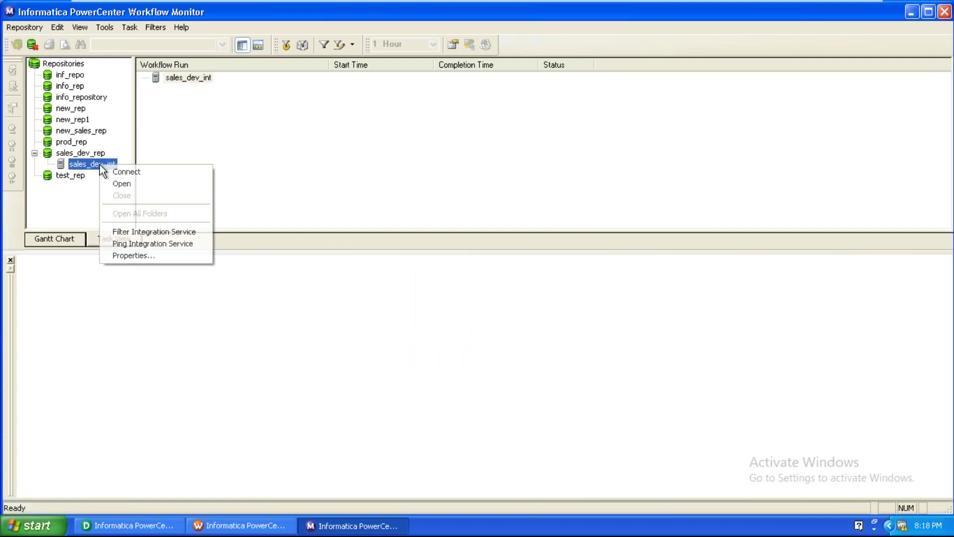
pyautogui.click(124, 171)
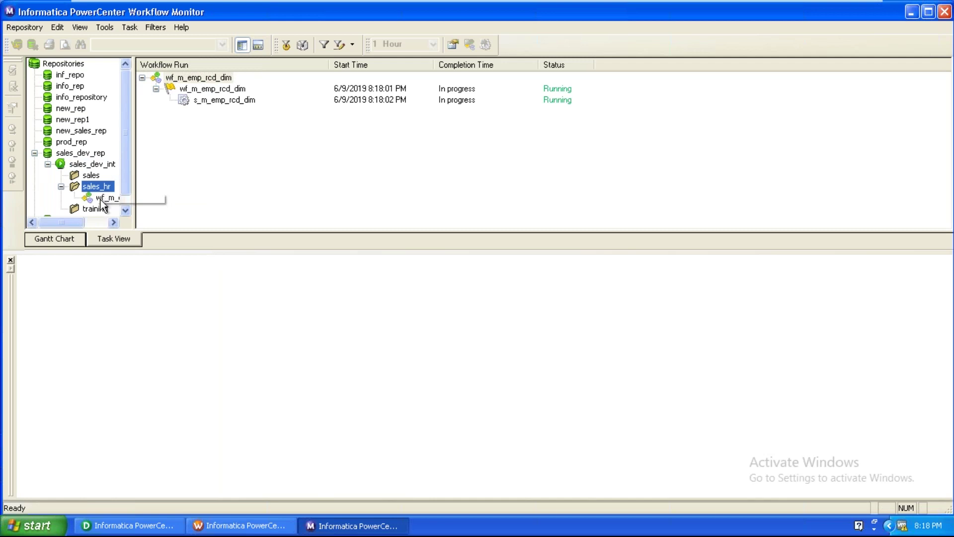
pyautogui.click(107, 197)
pyautogui.click(218, 93)
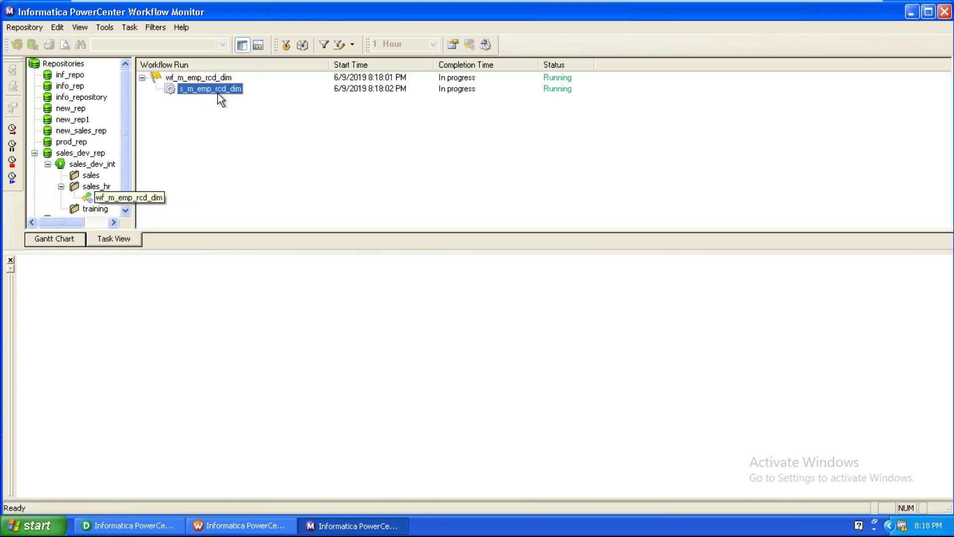
pyautogui.rightClick(218, 93)
pyautogui.click(237, 243)
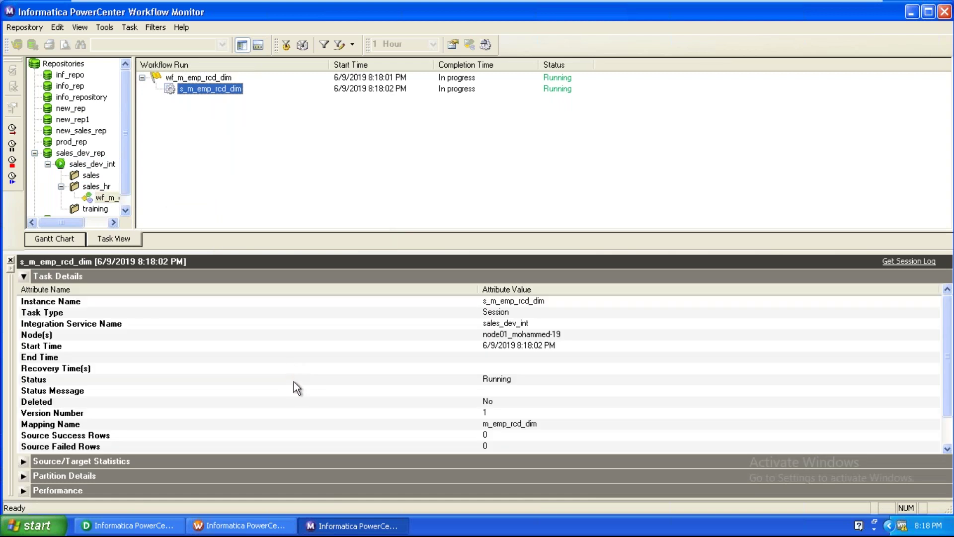
# Check the run's task details: 15 source success rows, 0 target success rows
pyautogui.click(297, 387)
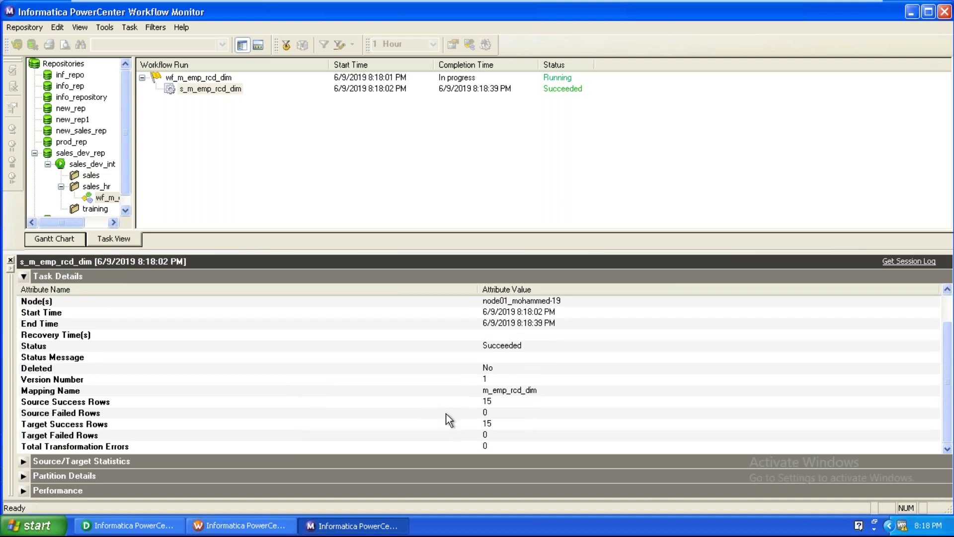
pyautogui.click(500, 404)
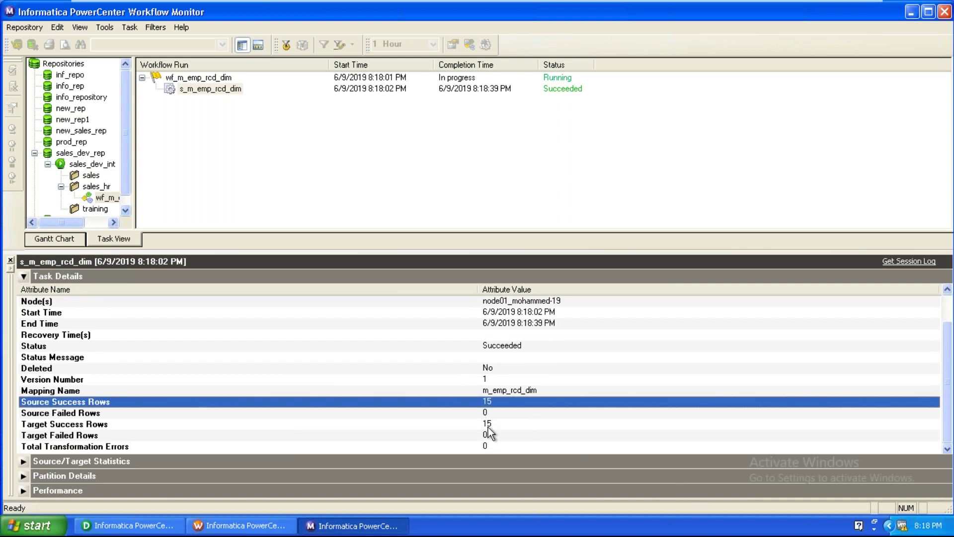
pyautogui.click(488, 426)
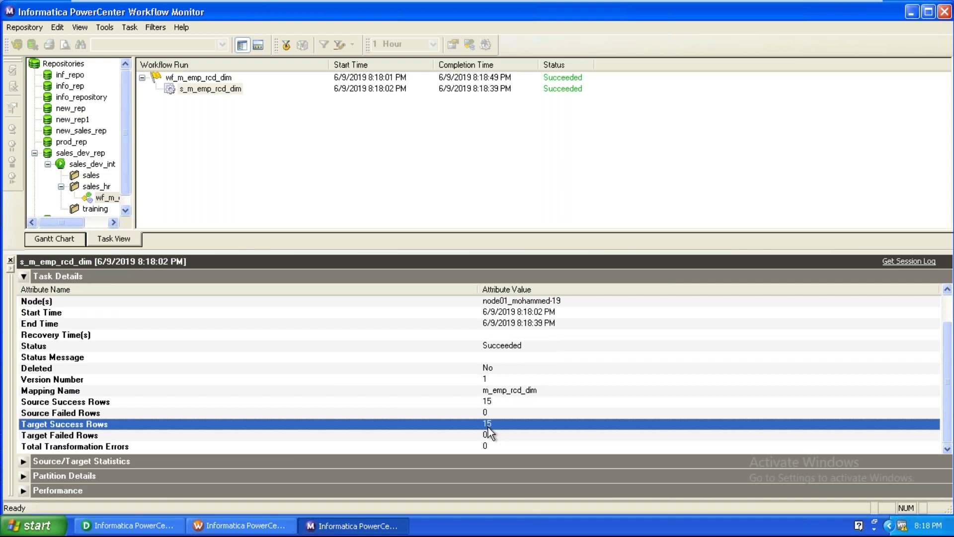
# Rerun the s_m_emp_rcd_dim session, check its target row count, then return to the Designer
pyautogui.rightClick(220, 90)
pyautogui.click(232, 108)
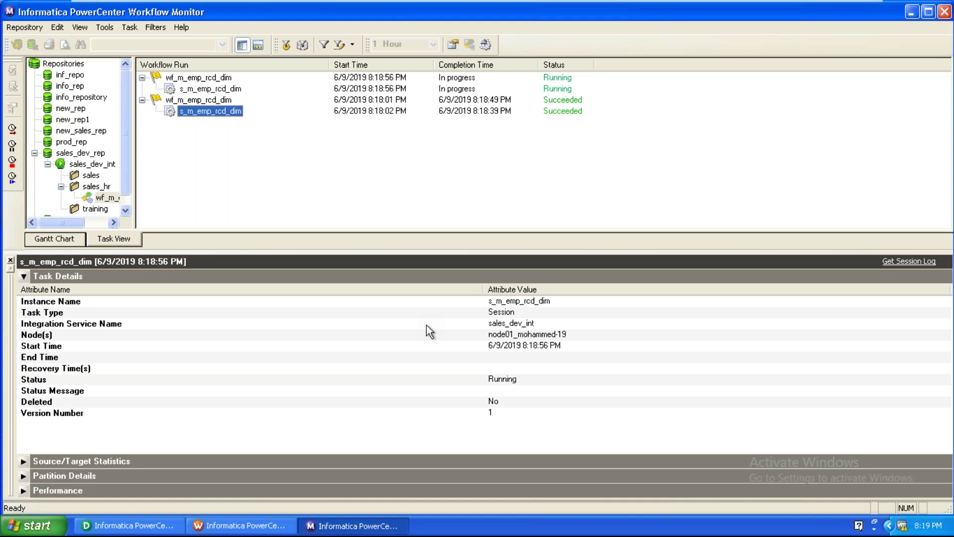
pyautogui.click(426, 324)
pyautogui.scroll(-1, 426, 325)
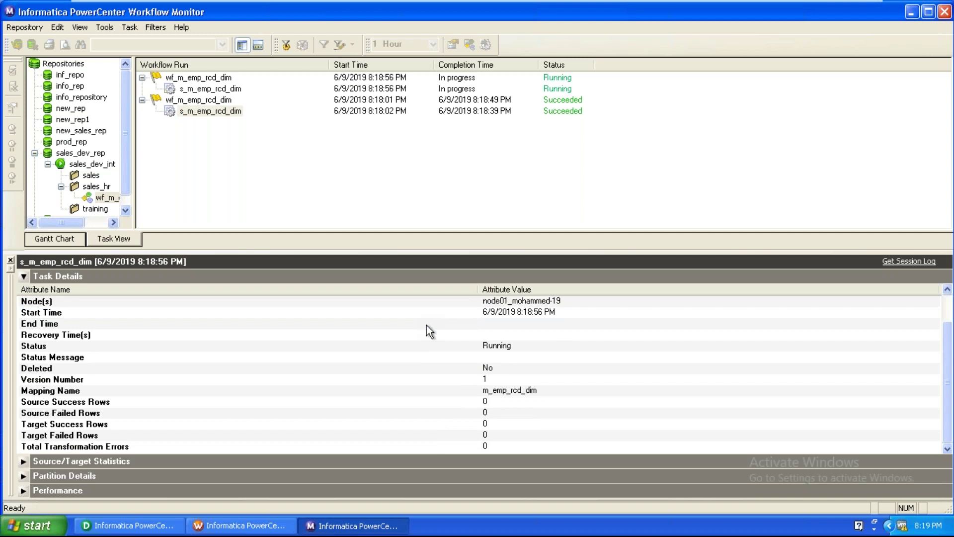
pyautogui.scroll(-1, 426, 325)
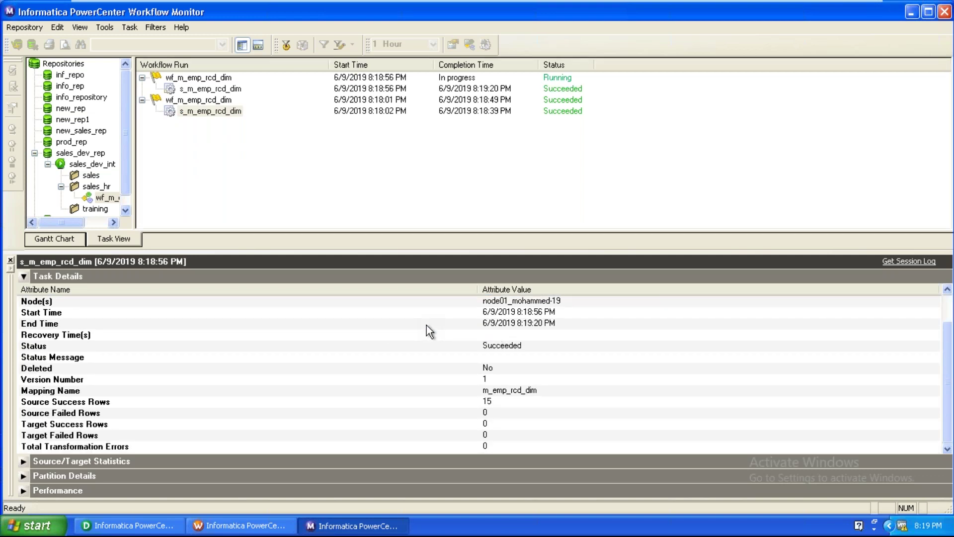
pyautogui.click(487, 425)
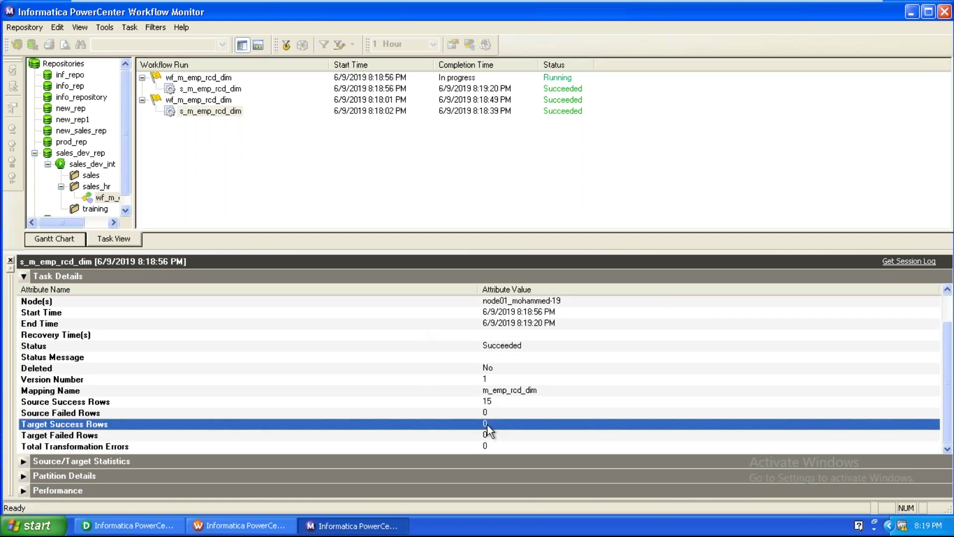
pyautogui.click(164, 526)
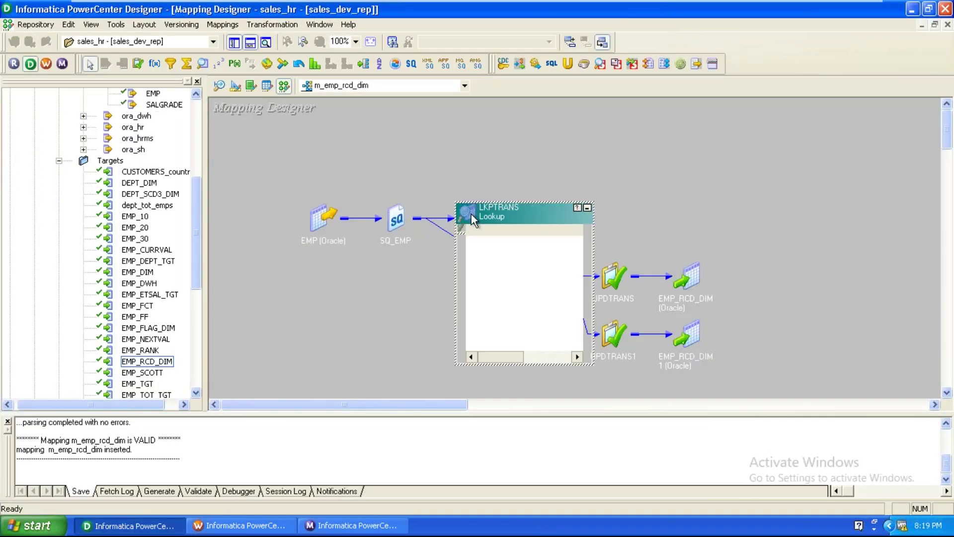
# Enable Update Else Insert in the LKPTRANS lookup properties and apply the change
pyautogui.doubleClick(471, 214)
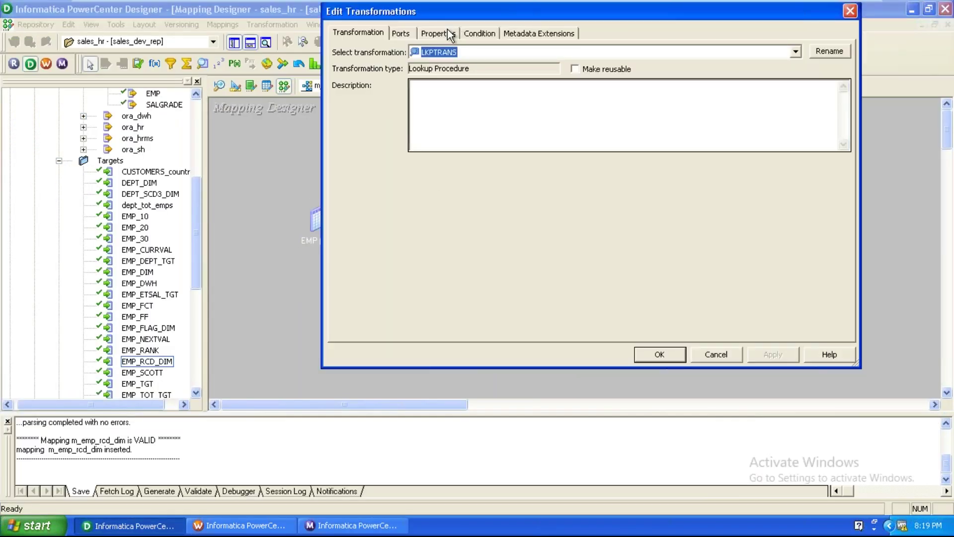
pyautogui.click(454, 34)
pyautogui.scroll(-7, 849, 286)
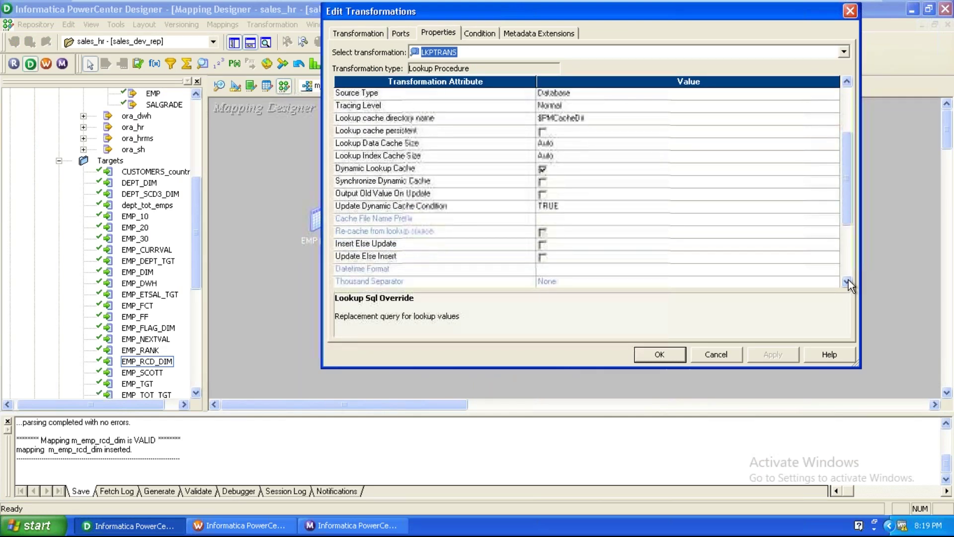
pyautogui.click(847, 281)
pyautogui.click(457, 244)
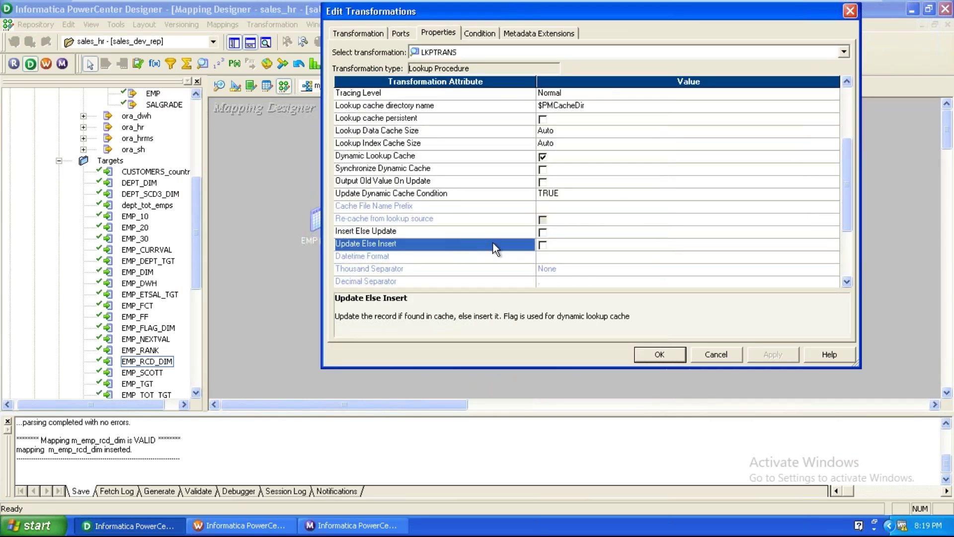
pyautogui.click(542, 246)
pyautogui.click(773, 355)
pyautogui.click(660, 354)
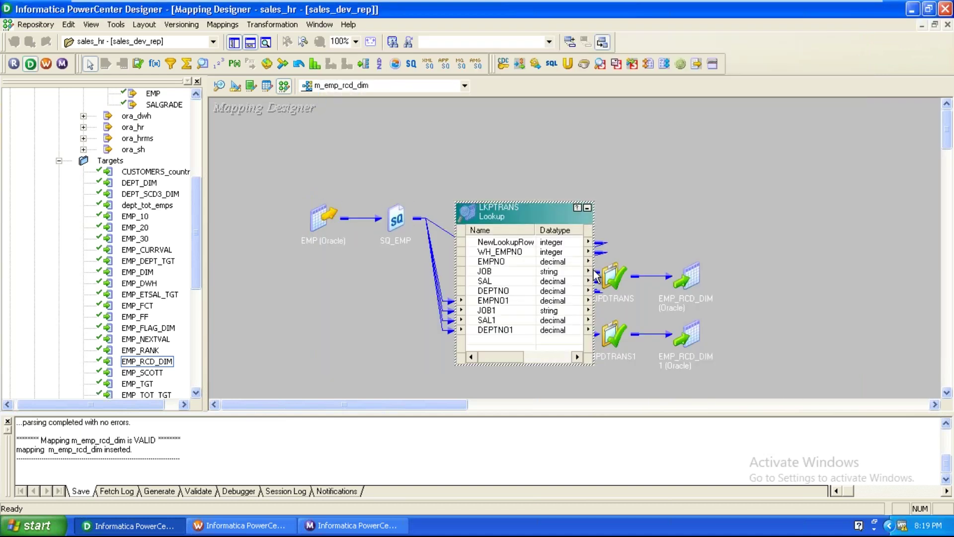
# Collapse LKPTRANS to an icon and save the m_emp_rcd_dim mapping to the repository
pyautogui.click(593, 205)
pyautogui.click(404, 341)
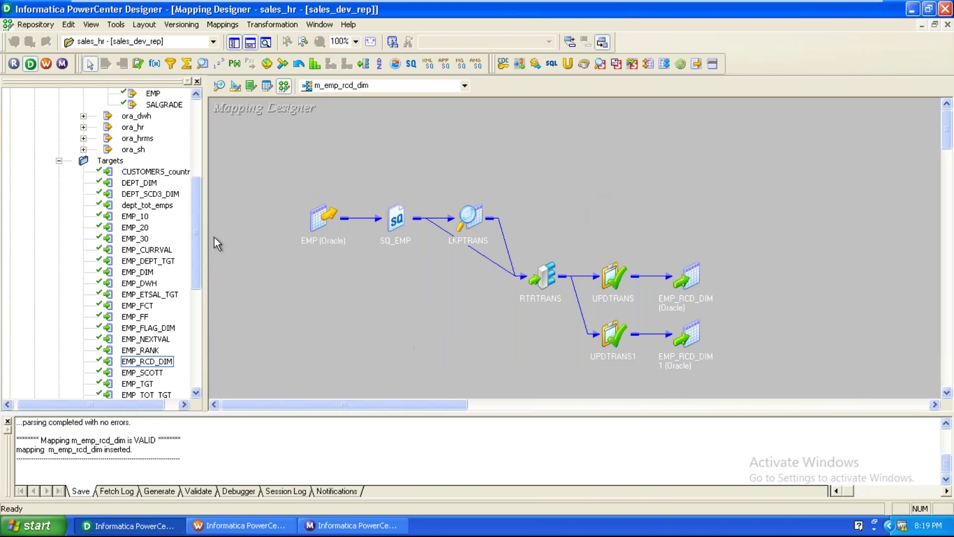
pyautogui.click(30, 25)
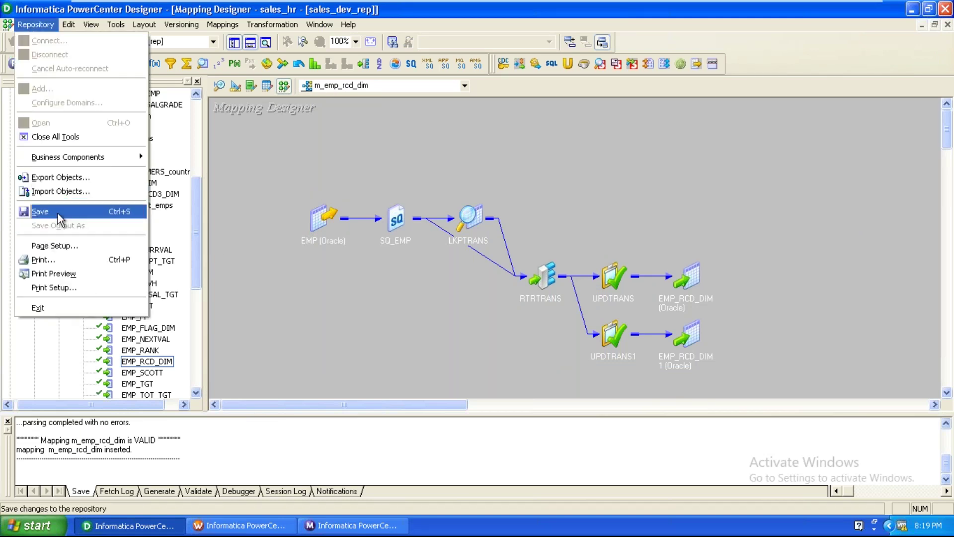
pyautogui.click(58, 213)
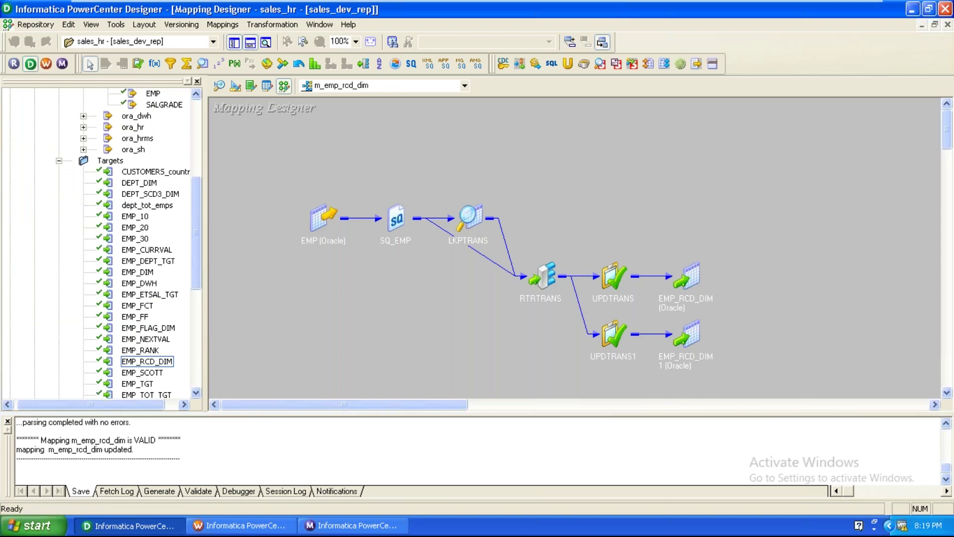
pyautogui.click(269, 531)
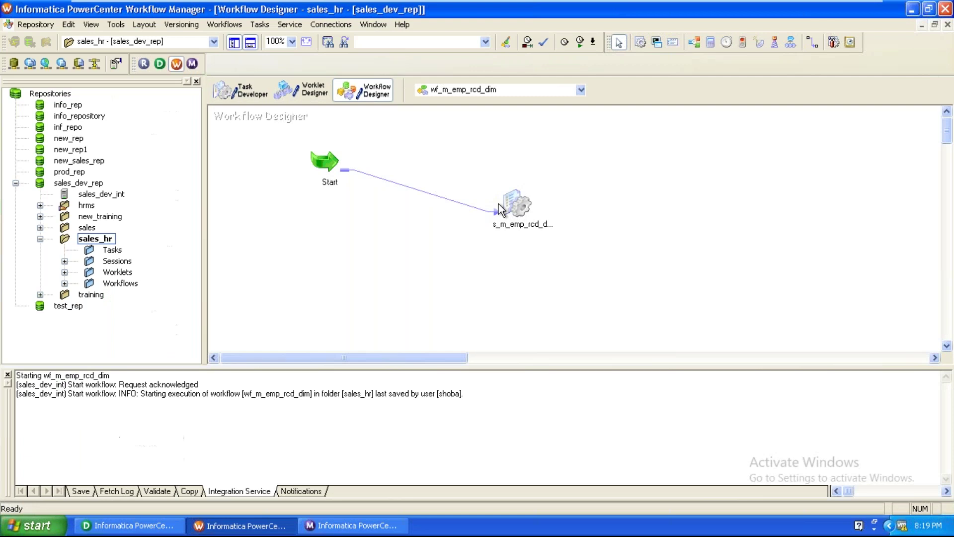
# Refresh the s_m_emp_rcd_dim session's mapping and save the workflow with Ctrl+S
pyautogui.click(527, 206)
pyautogui.rightClick(527, 207)
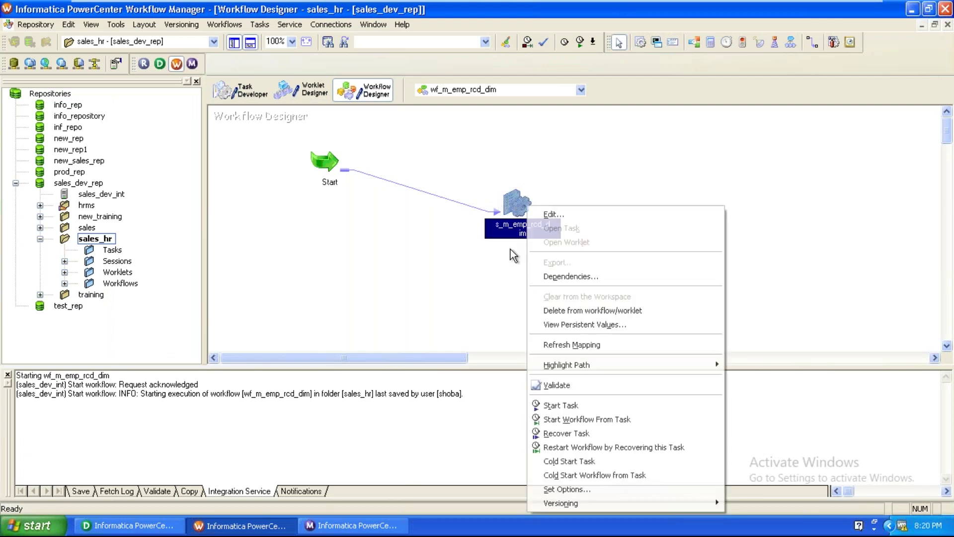
pyautogui.click(558, 345)
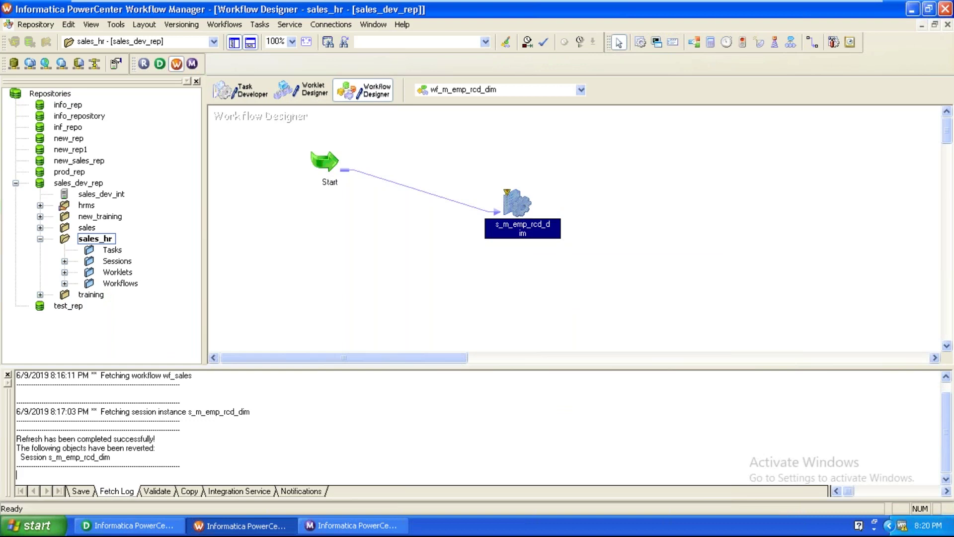
pyautogui.hotkey('ctrl', 's')
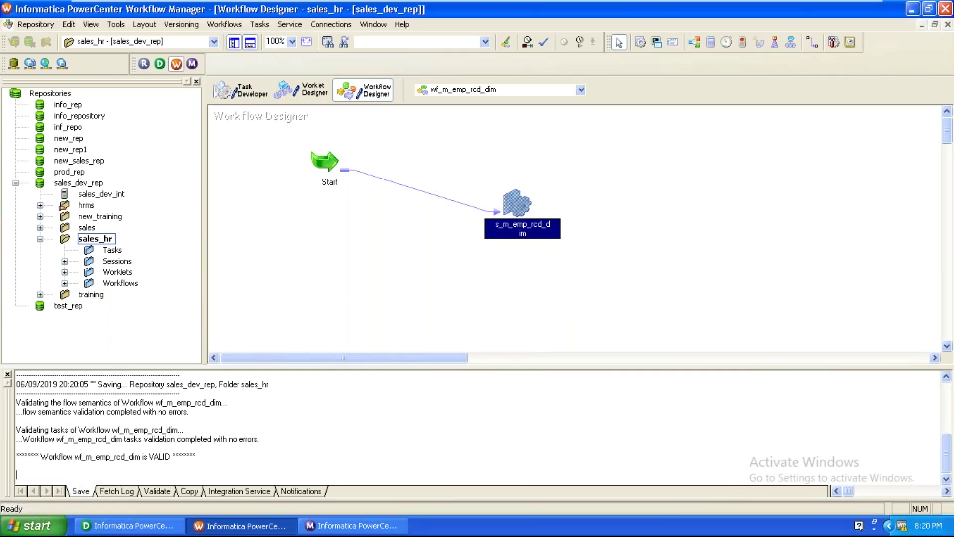
# Go through the Start menu to Oracle - OraDb10g_home1 > Application Development
pyautogui.click(556, 275)
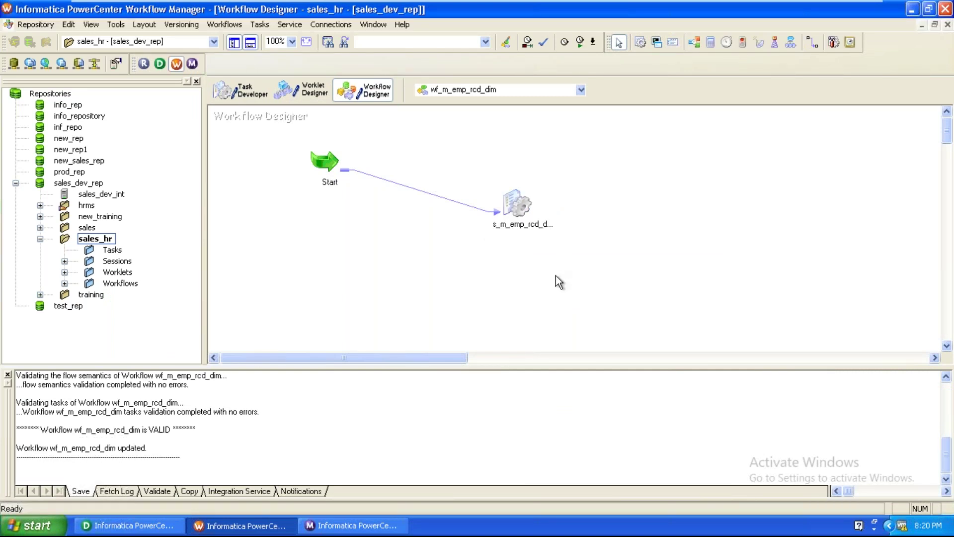
pyautogui.click(50, 527)
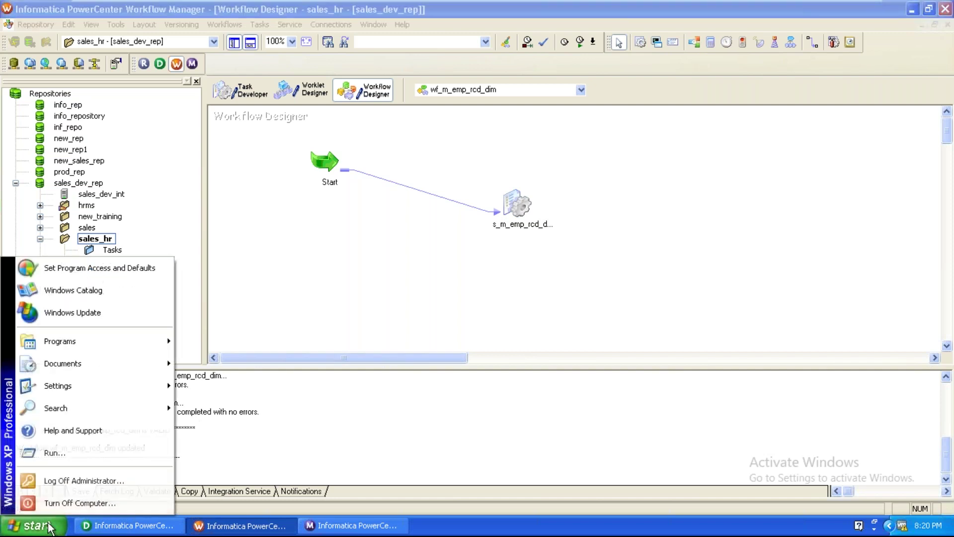
pyautogui.moveTo(88, 336)
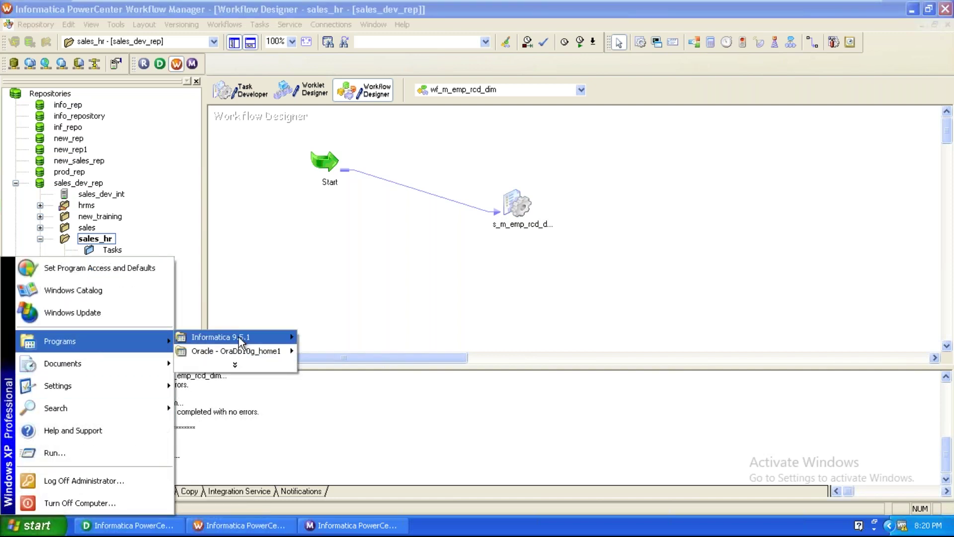
# Launch SQL*Plus and log on with the database user name, password and host string orcl
pyautogui.moveTo(237, 351)
pyautogui.moveTo(344, 351)
pyautogui.click(437, 347)
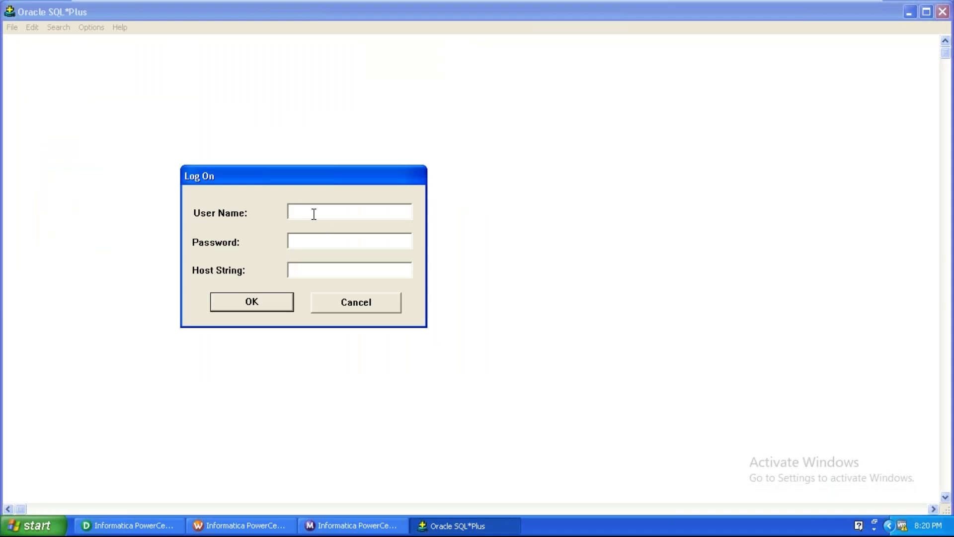
pyautogui.write('scott')
pyautogui.press('Tab')
pyautogui.write('tiger')
pyautogui.press('Tab')
pyautogui.write('orcl')
pyautogui.press('Return')
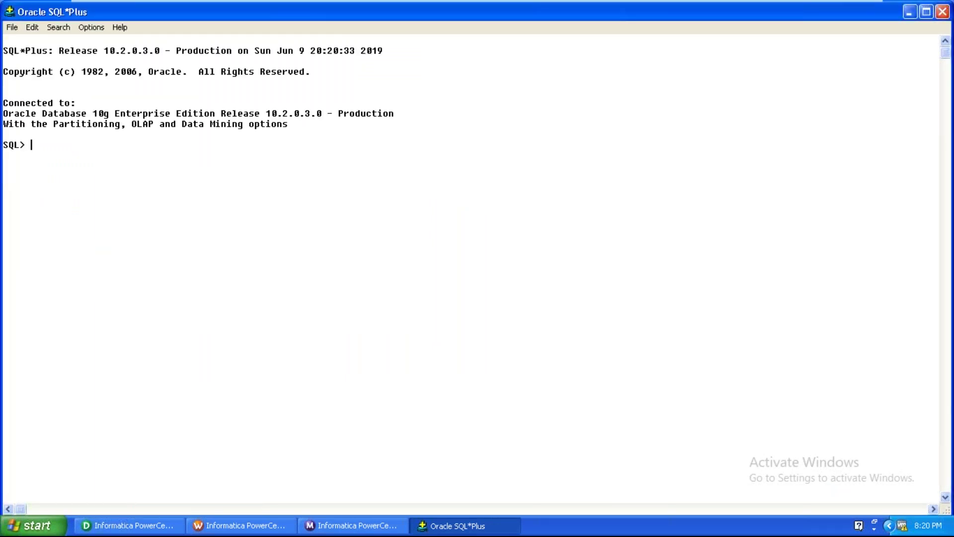
# Run set lines 100 and select * from emp; then begin an update emp statement
pyautogui.write('set lines 100')
pyautogui.press('Return')
pyautogui.write('select ')
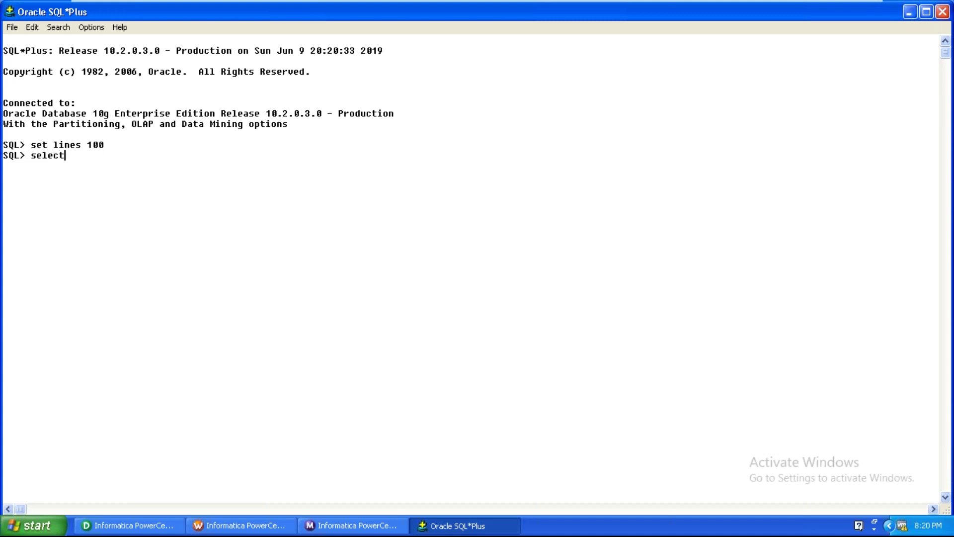
pyautogui.write('* from emp;')
pyautogui.press('Return')
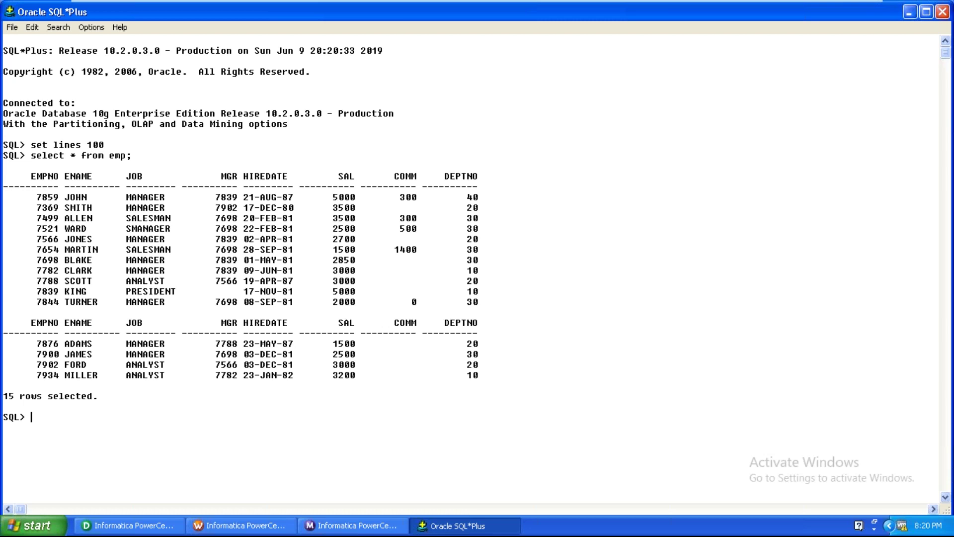
pyautogui.write('update emp')
# Run update emp set sal=2000 where empno=7876; and then commit;
pyautogui.write('set sal=')
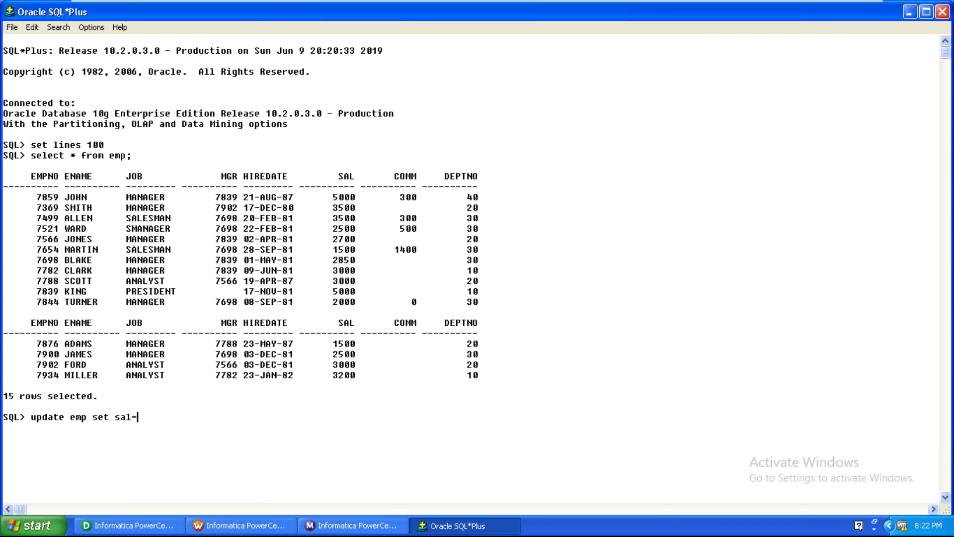
pyautogui.write('2000 where empno=')
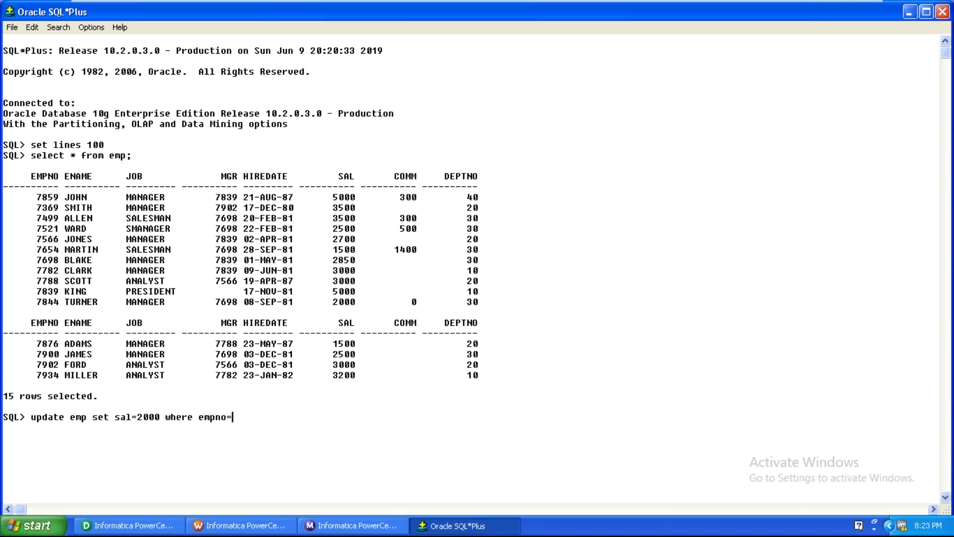
pyautogui.write('7876;')
pyautogui.press('Return')
pyautogui.write('commit;')
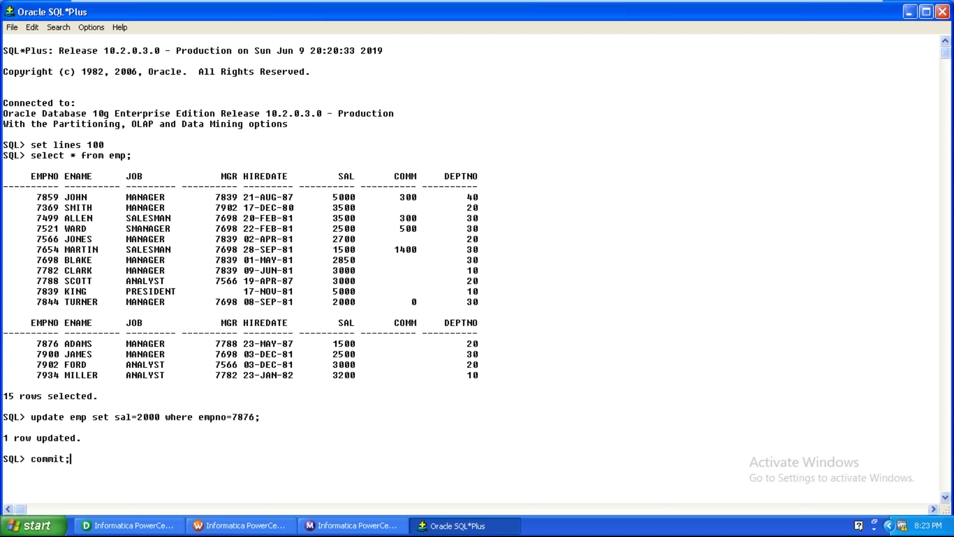
pyautogui.press('Return')
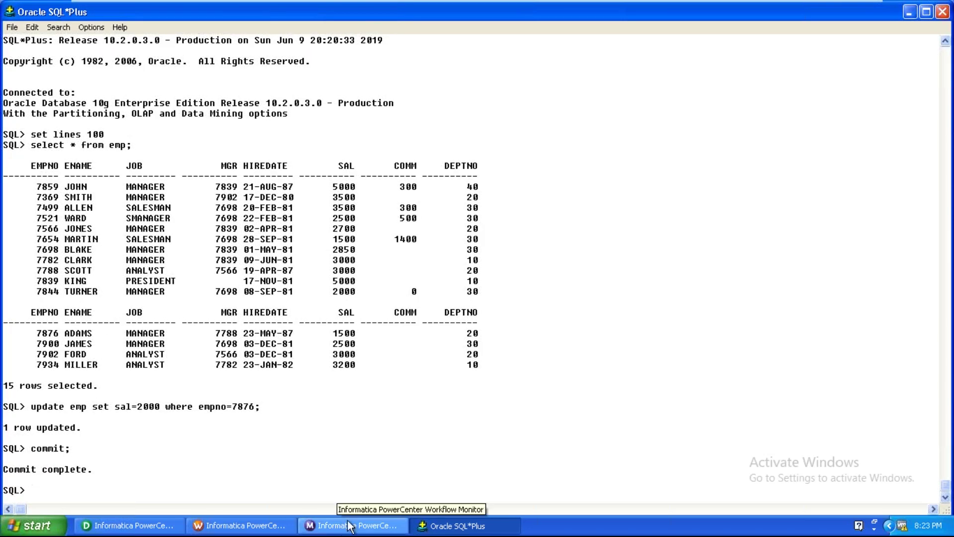
# Restart the s_m_emp_rcd_dim session in Workflow Monitor
pyautogui.click(349, 525)
pyautogui.rightClick(219, 85)
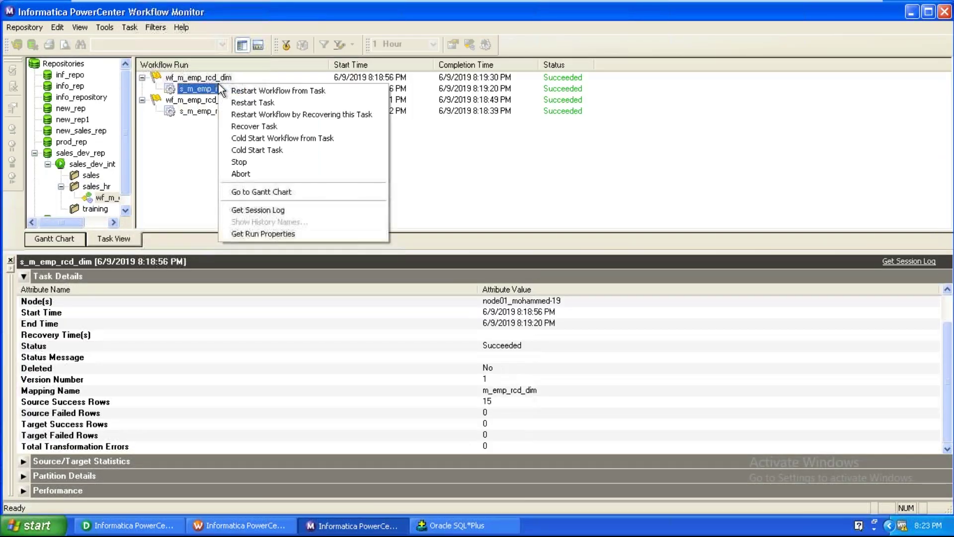
pyautogui.click(258, 104)
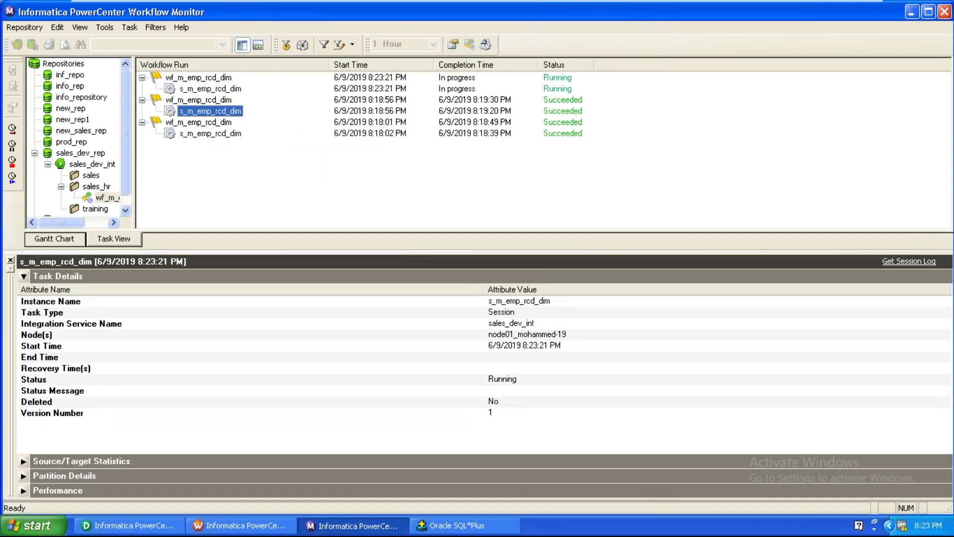
# Open the new run's properties and check its rows: 15 source rows, 0 target rows
pyautogui.rightClick(232, 90)
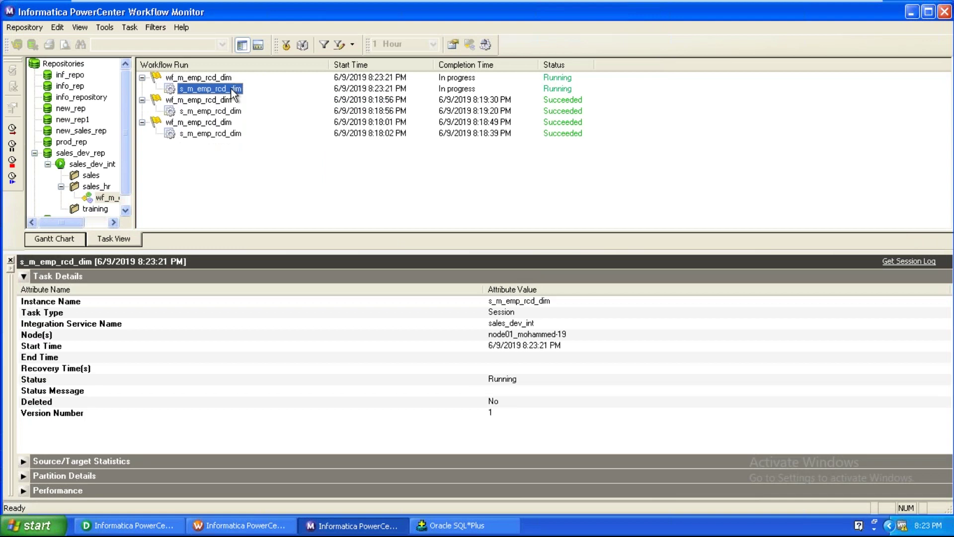
pyautogui.click(262, 239)
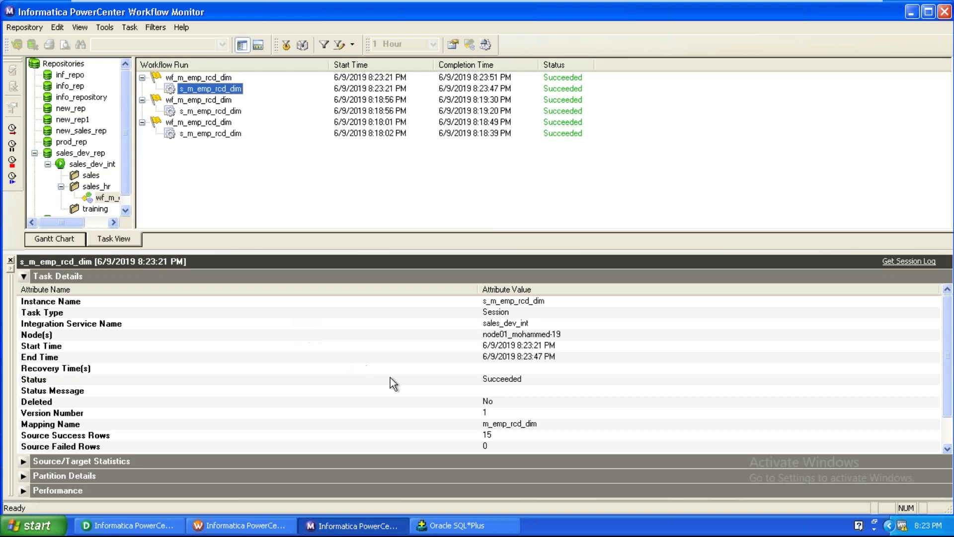
pyautogui.click(440, 395)
pyautogui.scroll(-2, 472, 412)
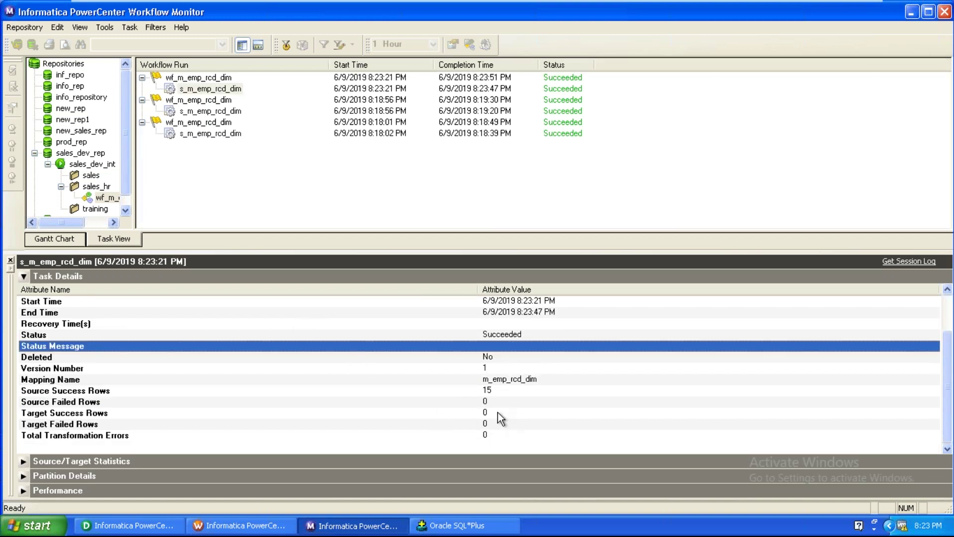
pyautogui.click(497, 412)
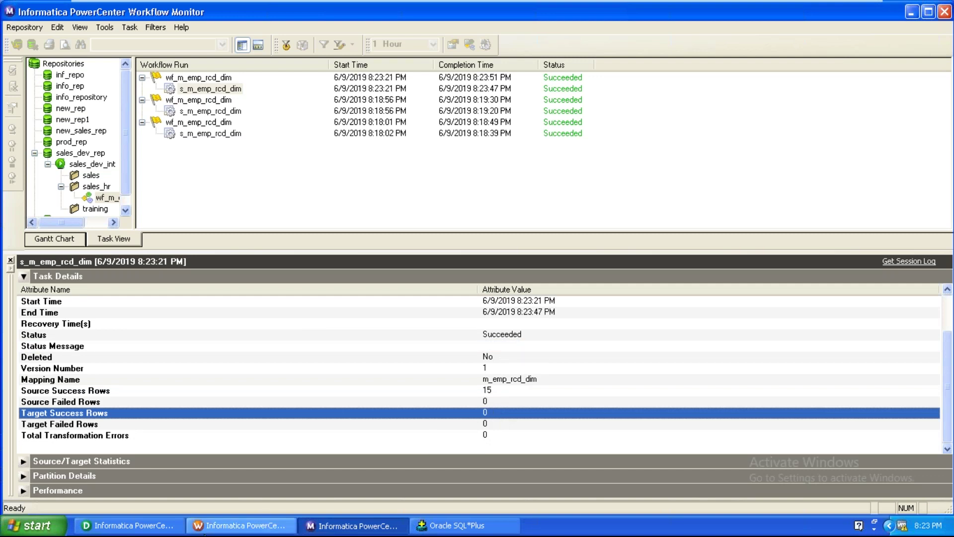
# Enable Insert Else Update on LKPTRANS, collapse it, and save m_emp_rcd_dim with Ctrl+S
pyautogui.click(167, 527)
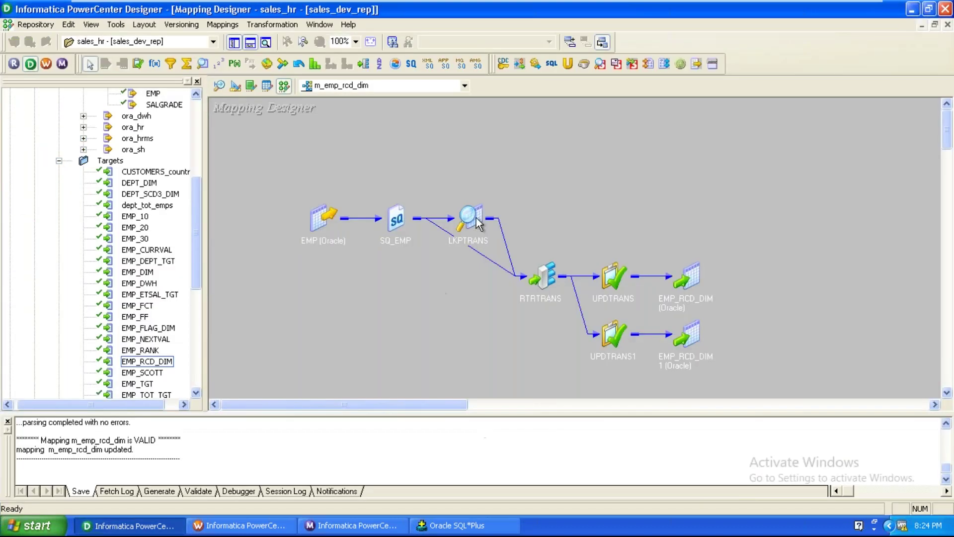
pyautogui.doubleClick(477, 217)
pyautogui.doubleClick(476, 218)
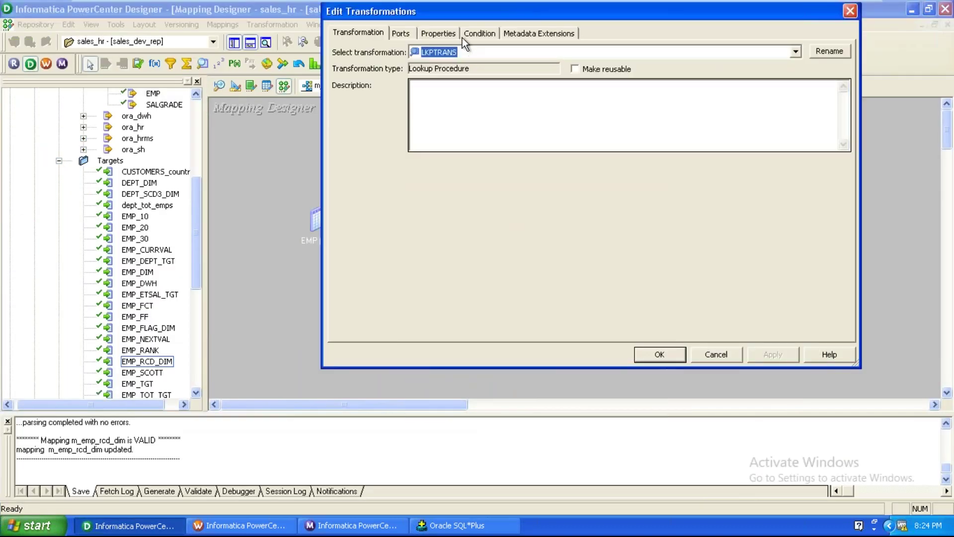
pyautogui.click(452, 34)
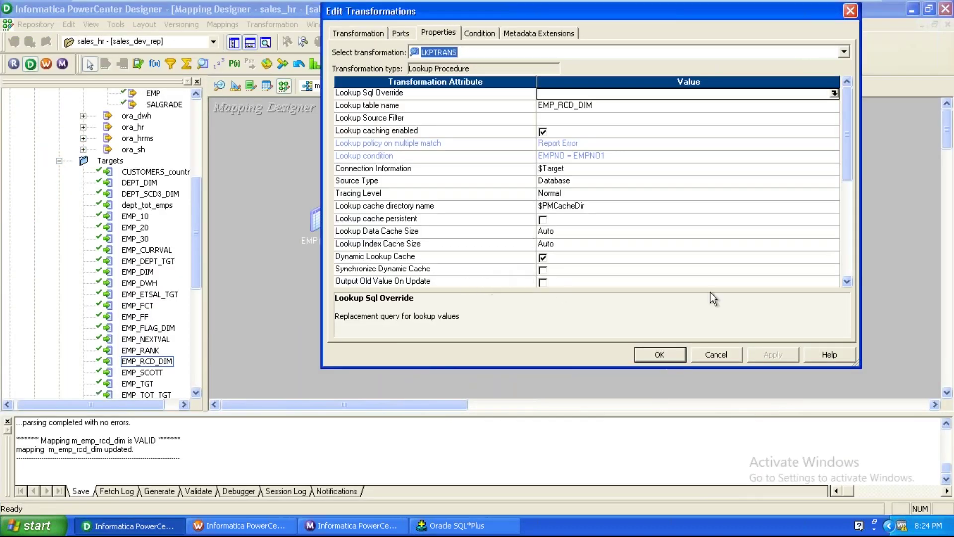
pyautogui.scroll(-2, 848, 285)
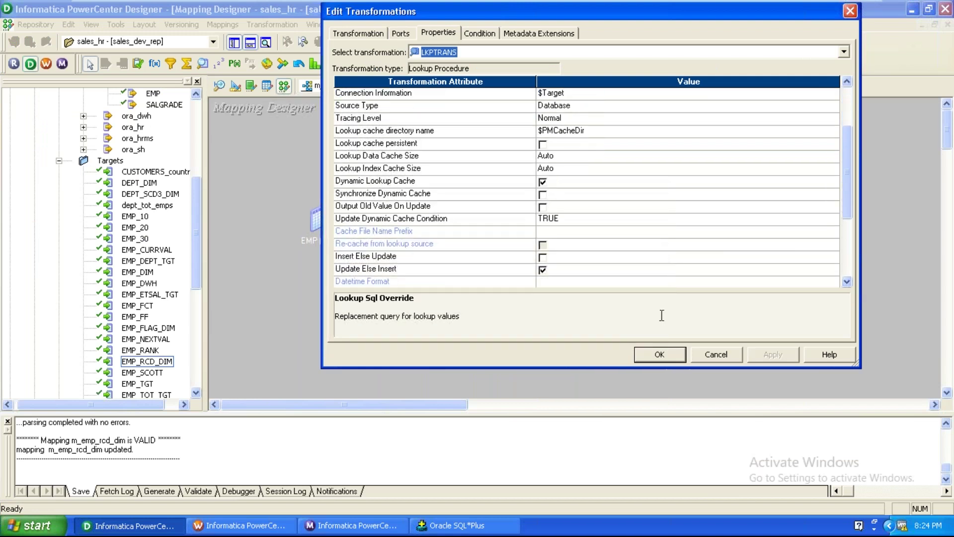
pyautogui.click(545, 259)
pyautogui.click(545, 258)
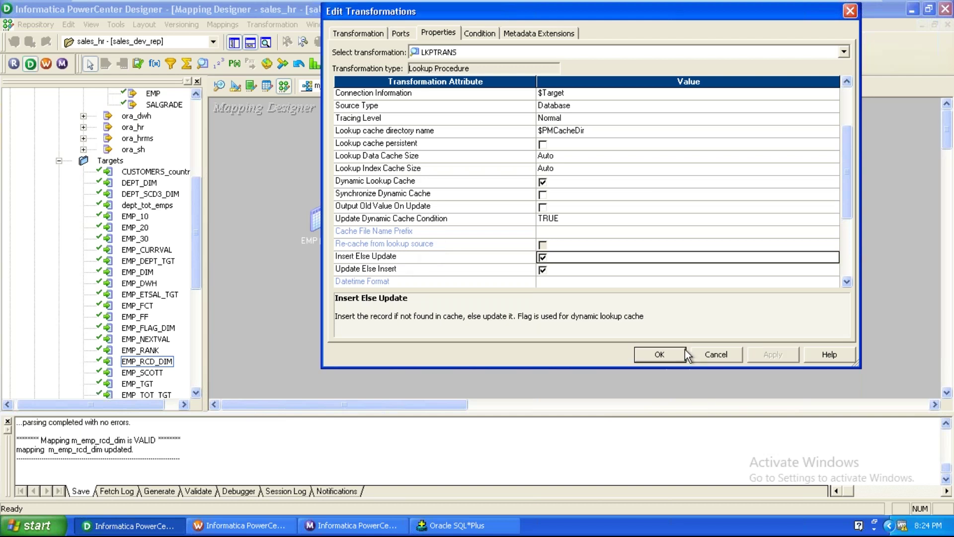
pyautogui.click(667, 354)
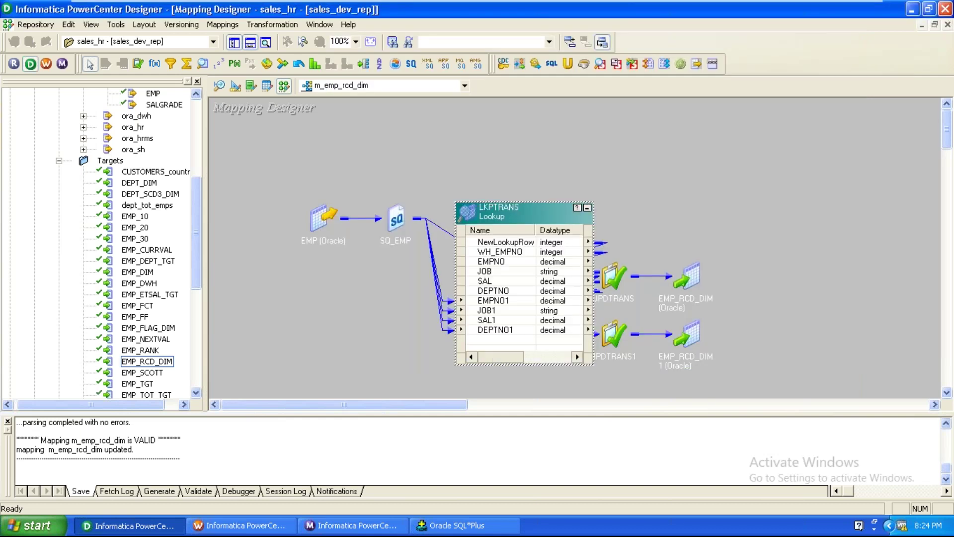
pyautogui.click(587, 208)
pyautogui.hotkey('ctrl', 's')
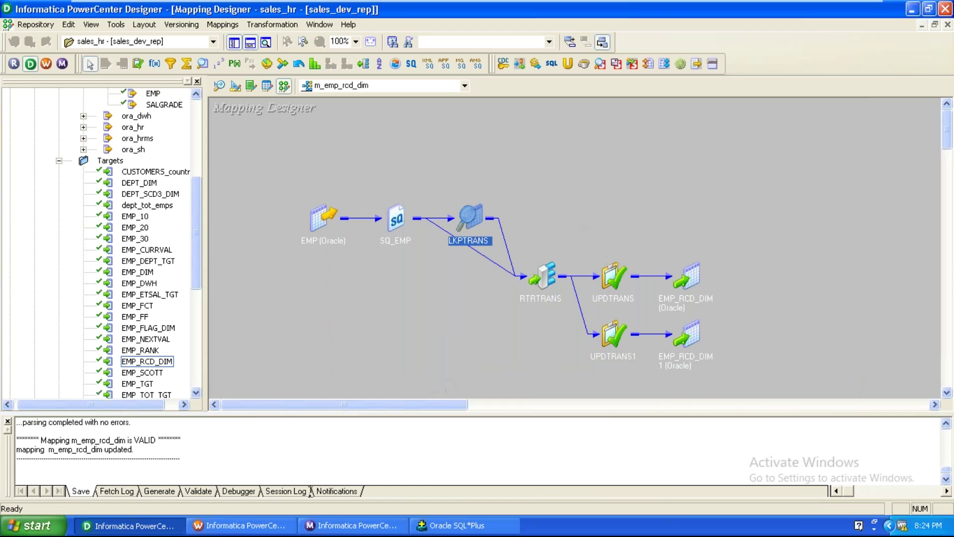
# Refresh the s_m_emp_rcd_dim session's mapping and save wf_m_emp_rcd_dim with Ctrl+S
pyautogui.click(242, 525)
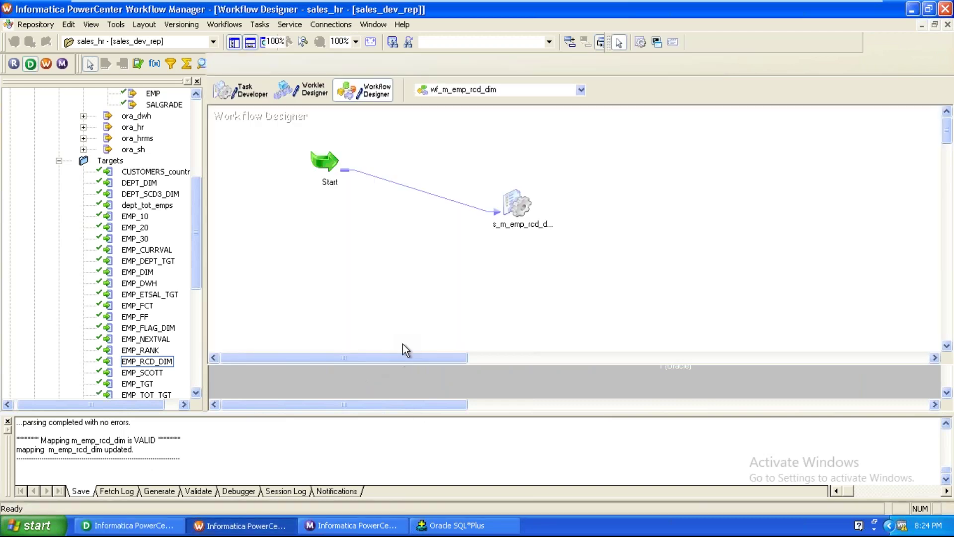
pyautogui.click(514, 203)
pyautogui.rightClick(514, 202)
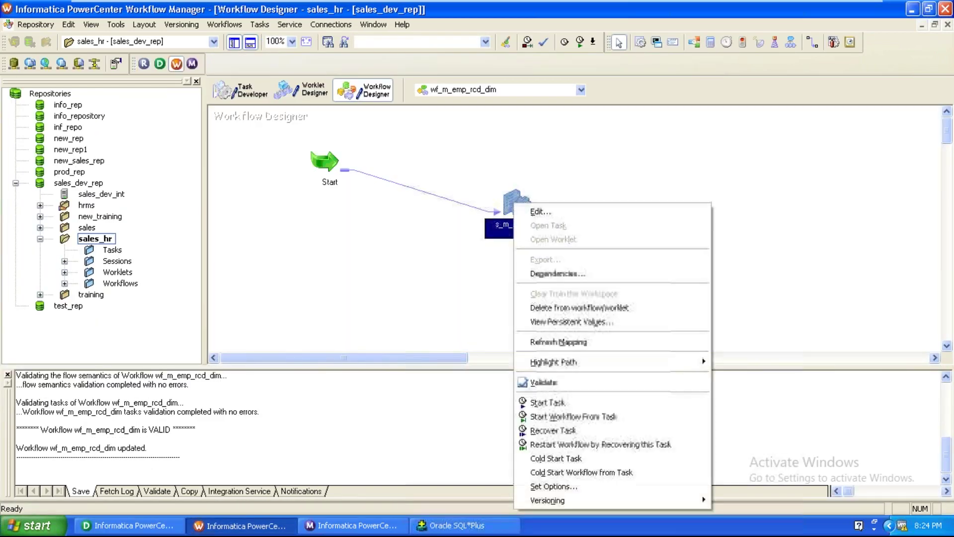
pyautogui.click(548, 344)
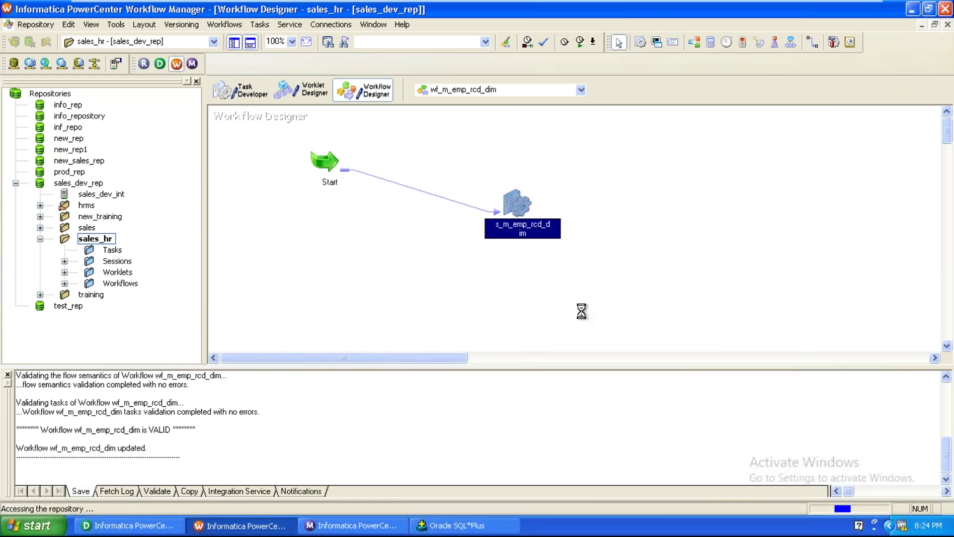
pyautogui.hotkey('ctrl', 's')
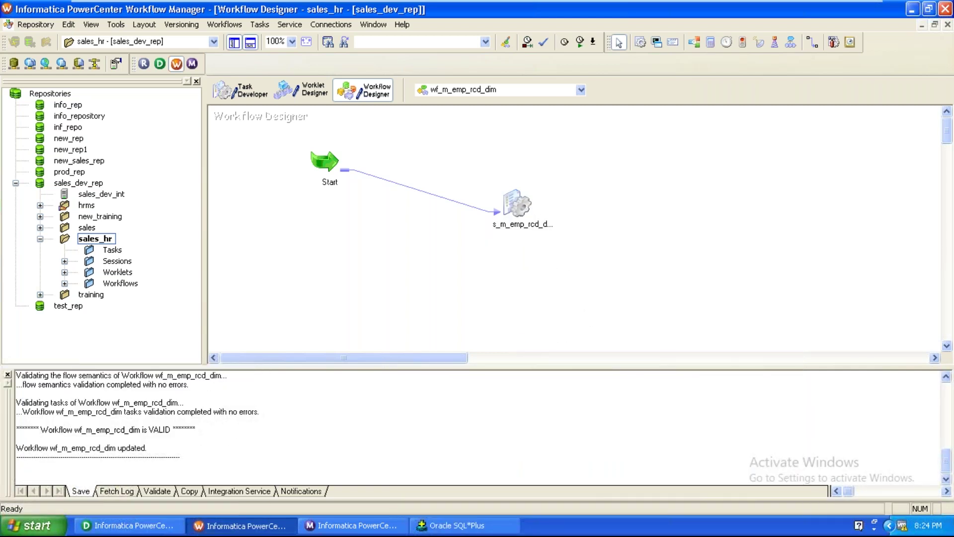
# Restart the s_m_emp_rcd_dim task in Workflow Monitor and check the running session's details
pyautogui.click(370, 526)
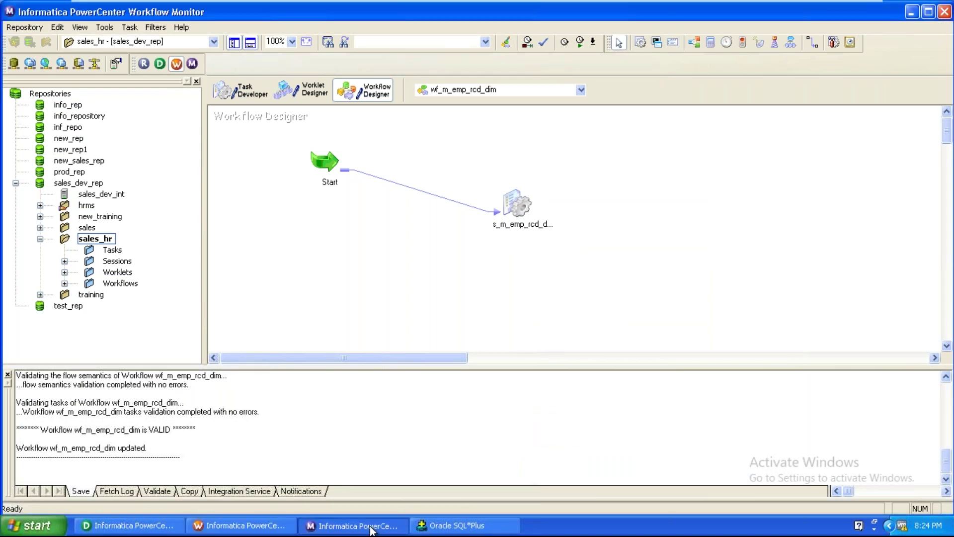
pyautogui.rightClick(225, 89)
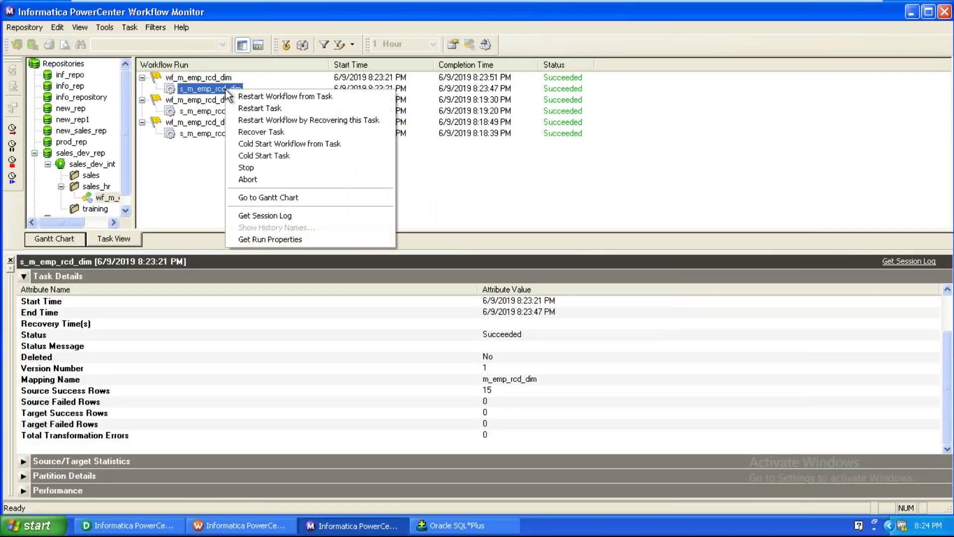
pyautogui.click(250, 108)
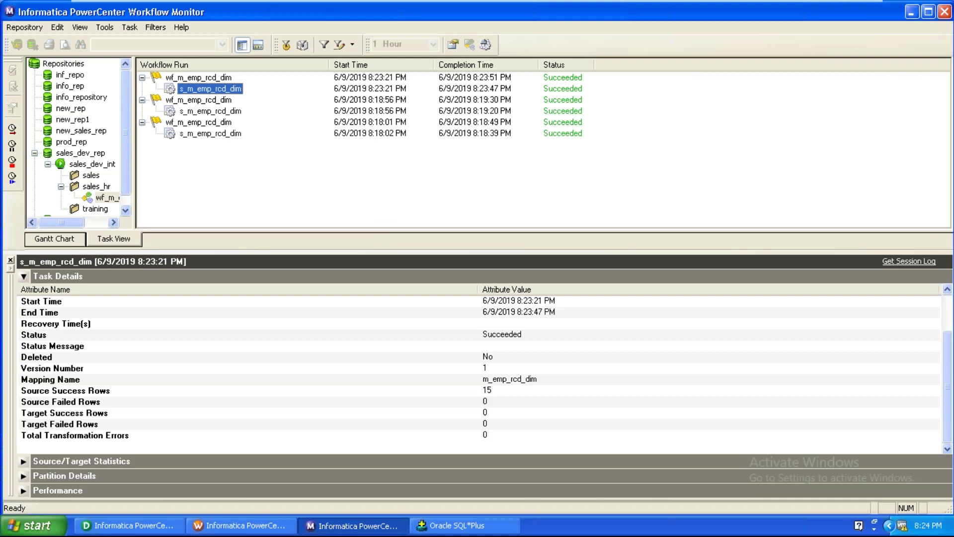
pyautogui.rightClick(221, 90)
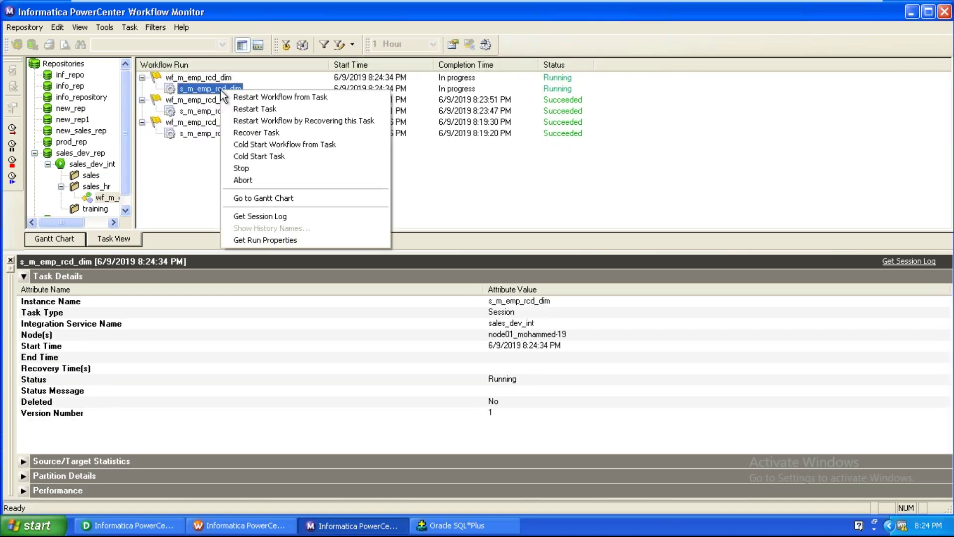
pyautogui.click(254, 240)
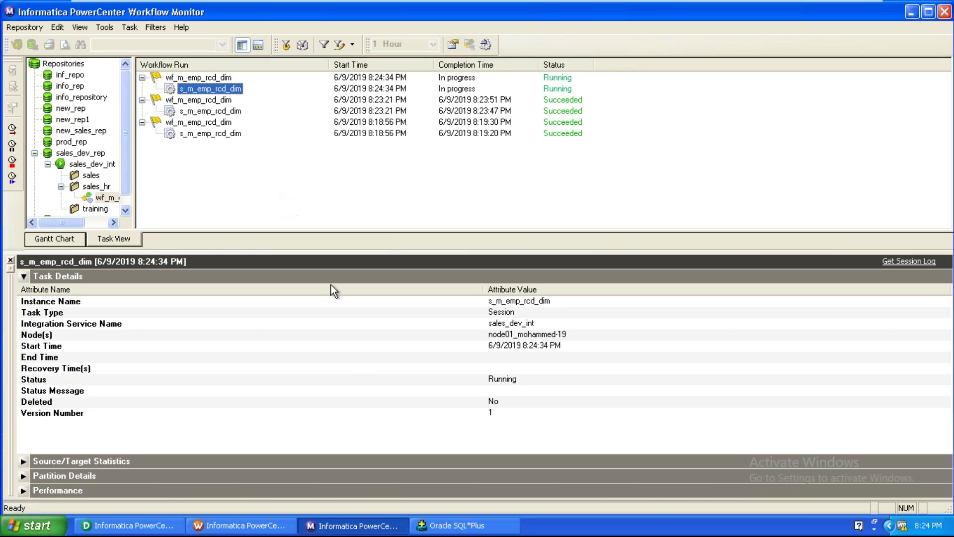
pyautogui.click(378, 389)
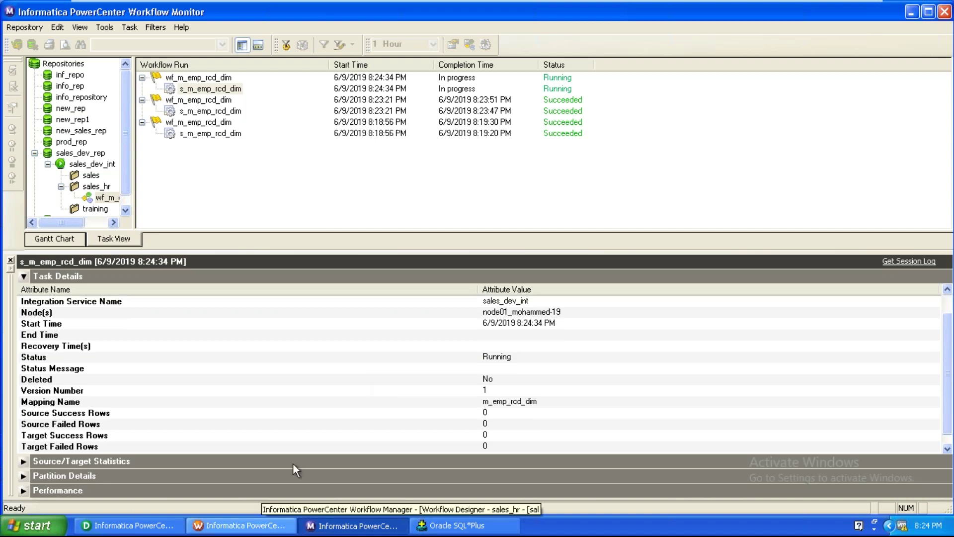
# Preview data for the EMP_RCD_DIM target, choosing ora_dwh as the ODBC source
pyautogui.click(171, 527)
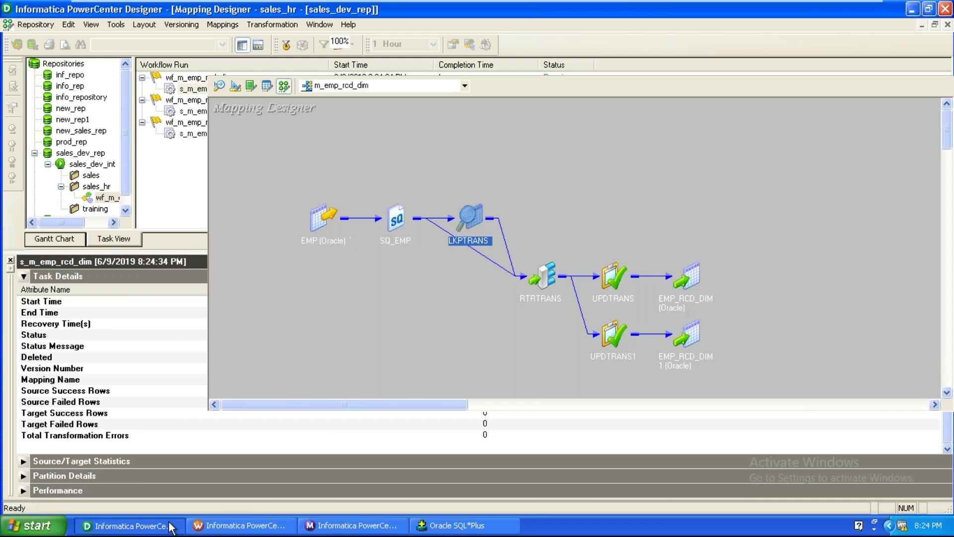
pyautogui.rightClick(694, 281)
pyautogui.click(541, 235)
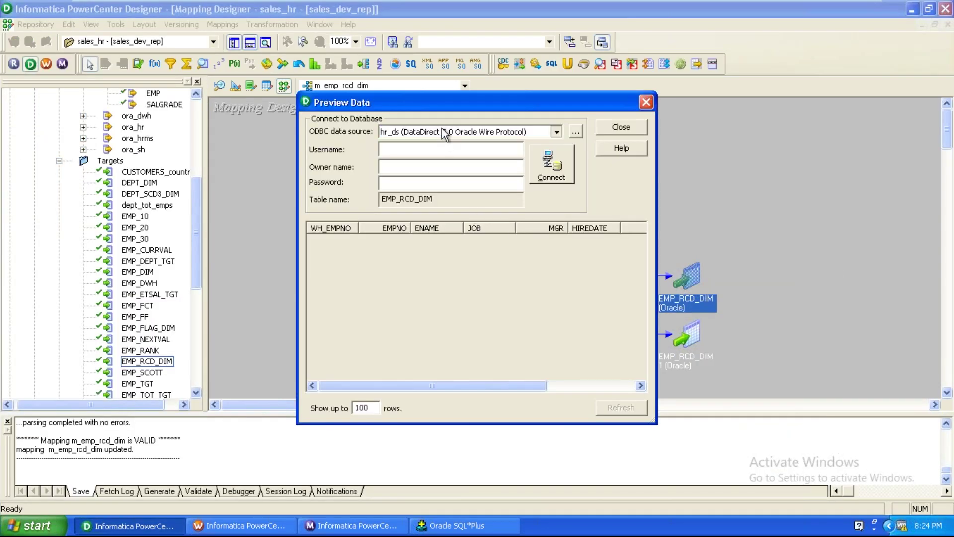
pyautogui.click(444, 133)
pyautogui.click(434, 191)
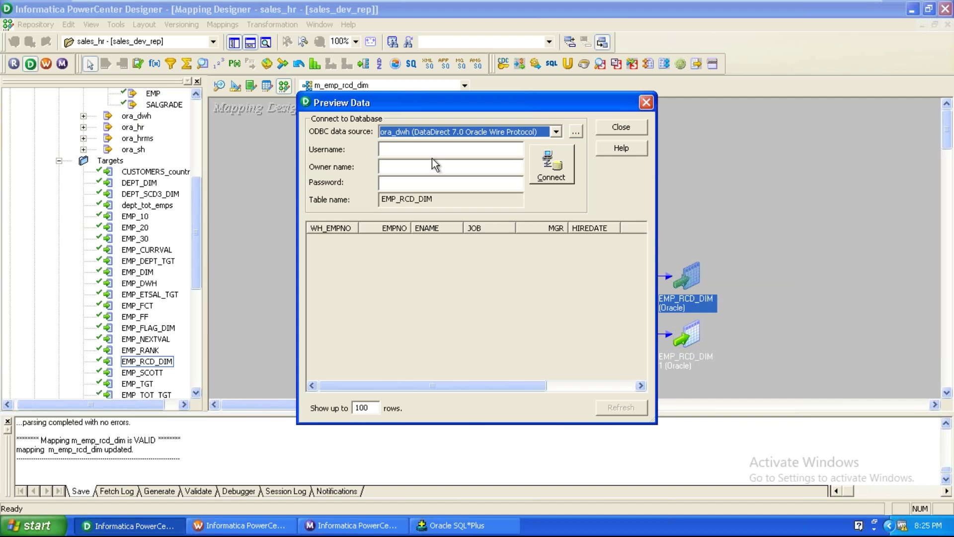
# Enter the database username, connect, and inspect the ADAMS row in the preview
pyautogui.click(432, 152)
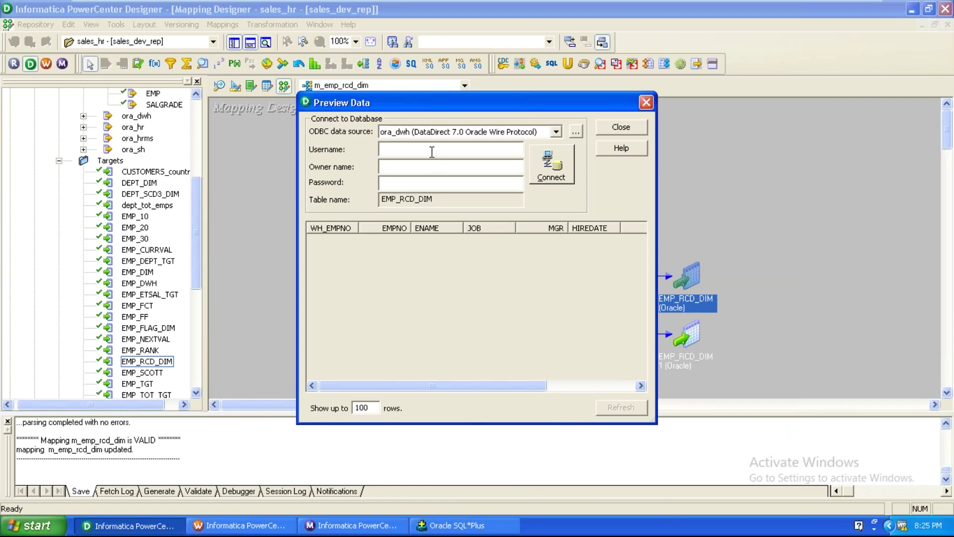
pyautogui.click(432, 152)
pyautogui.write('dwh')
pyautogui.press('Tab')
pyautogui.write('dwh')
pyautogui.press('Return')
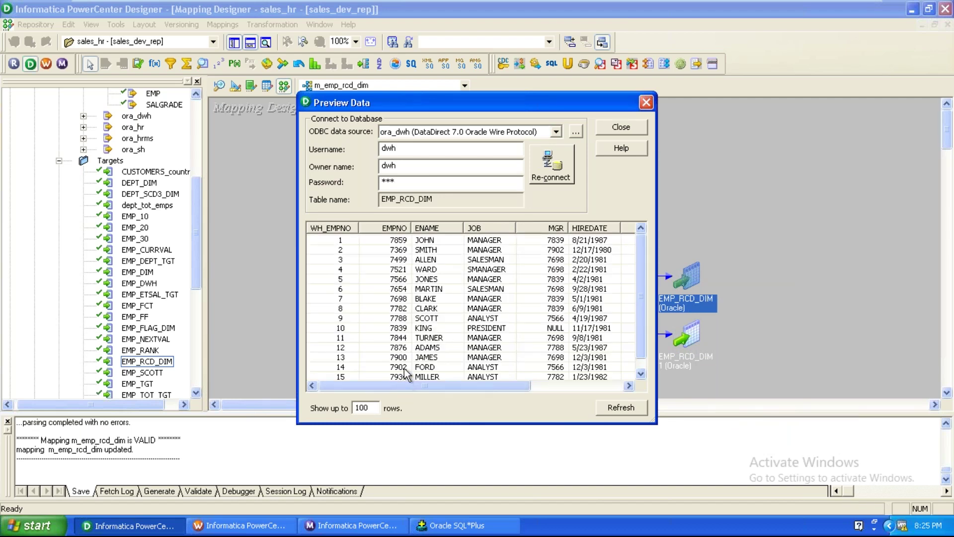
pyautogui.click(405, 348)
pyautogui.moveTo(437, 386); pyautogui.dragTo(531, 350)
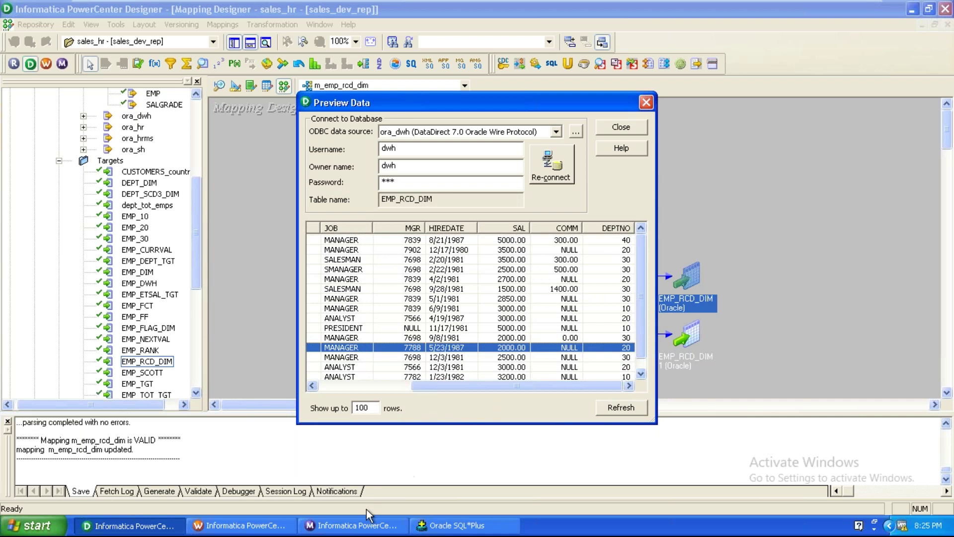
pyautogui.click(363, 526)
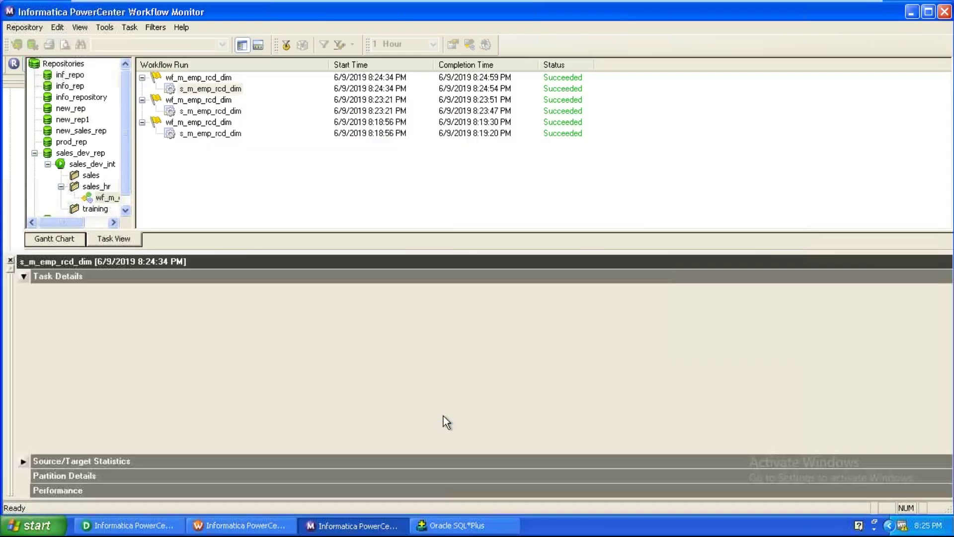
# Check the newest run's Task Details: 15 source rows read, 1 target success row
pyautogui.click(493, 430)
pyautogui.scroll(-1, 499, 431)
pyautogui.click(500, 431)
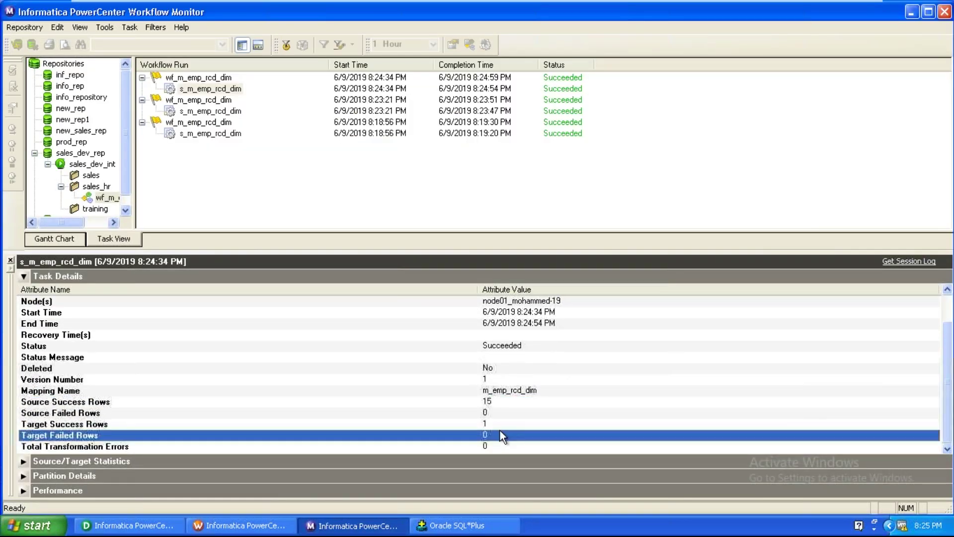
pyautogui.click(500, 424)
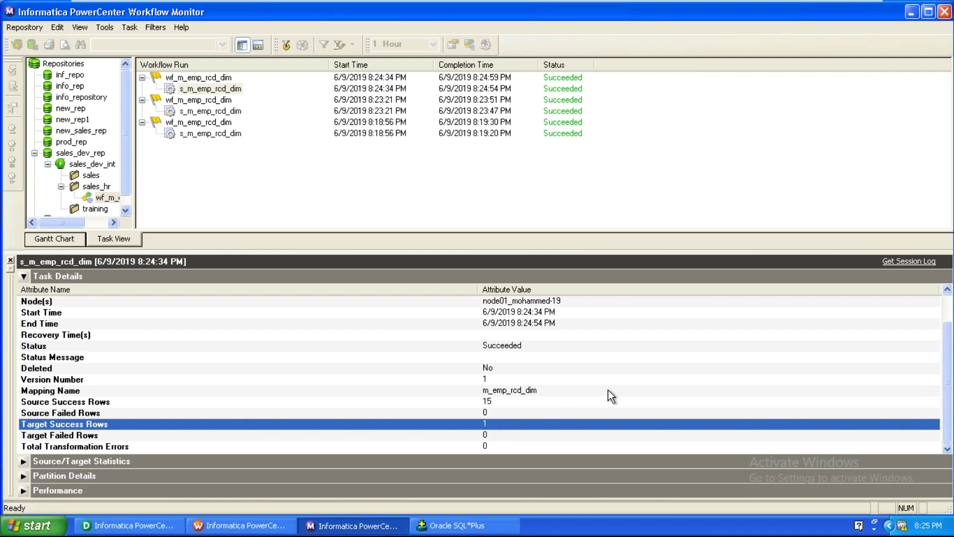
pyautogui.click(158, 521)
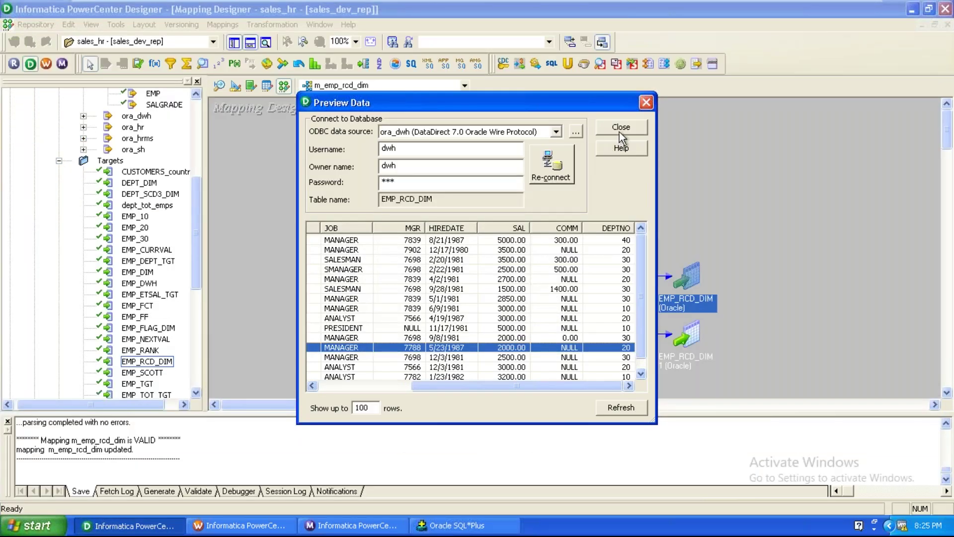
# Close the data preview and expand then collapse LKPTRANS to view its ports
pyautogui.click(620, 132)
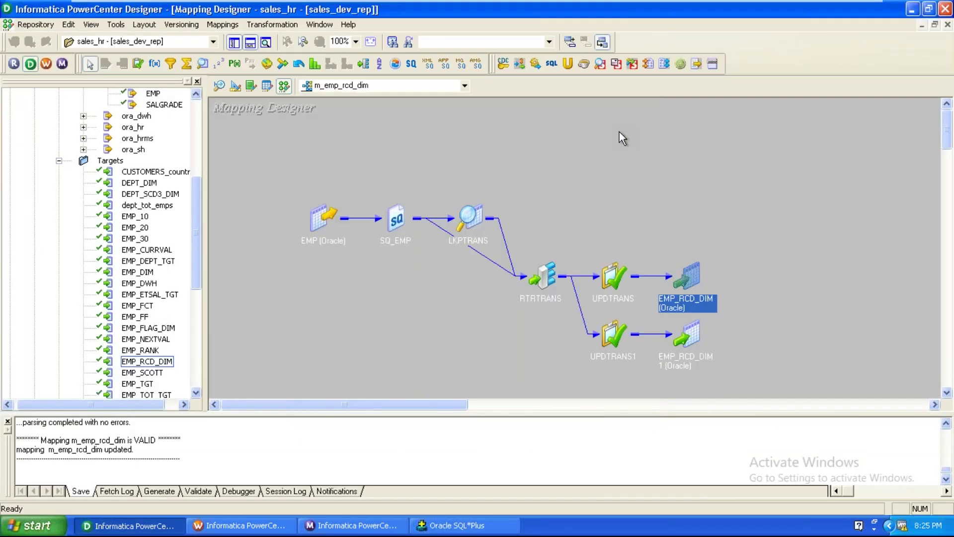
pyautogui.doubleClick(490, 214)
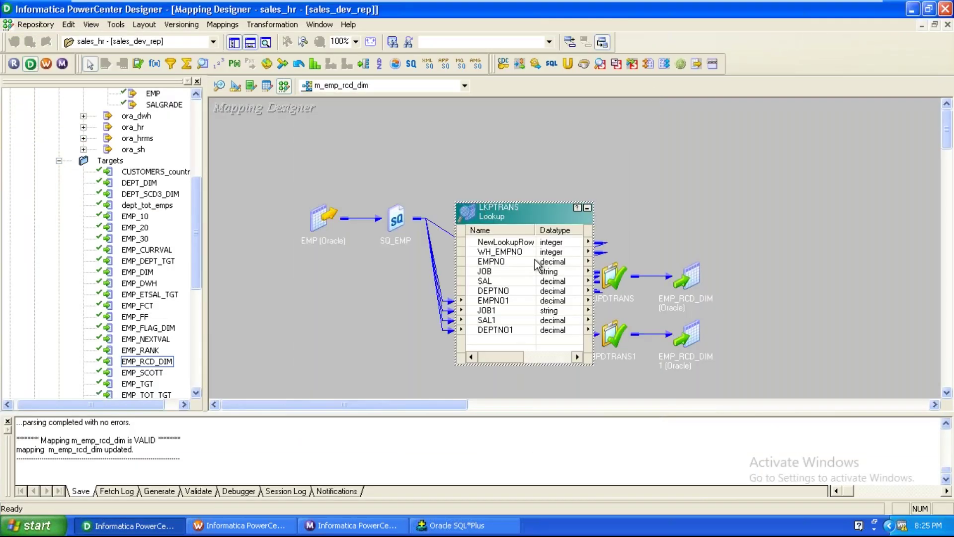
pyautogui.click(587, 207)
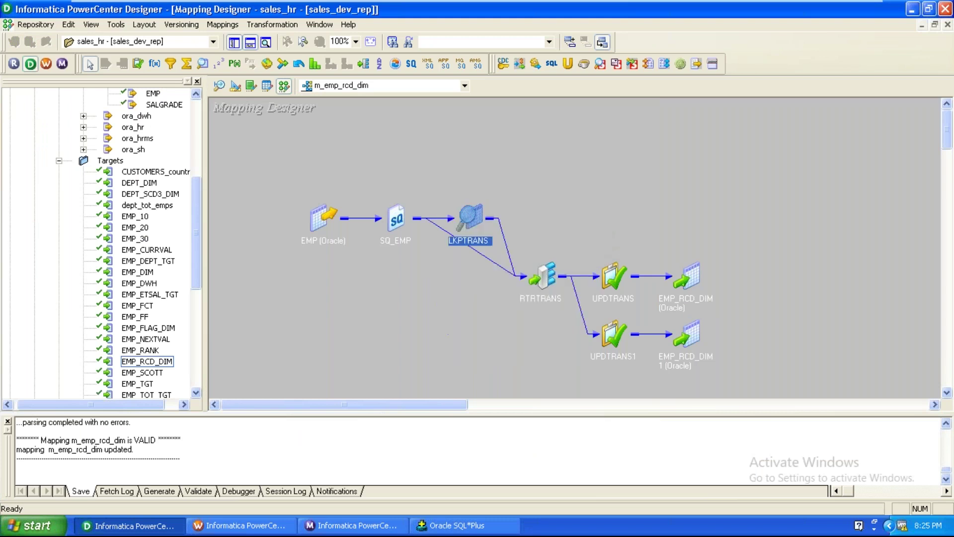
pyautogui.click(448, 334)
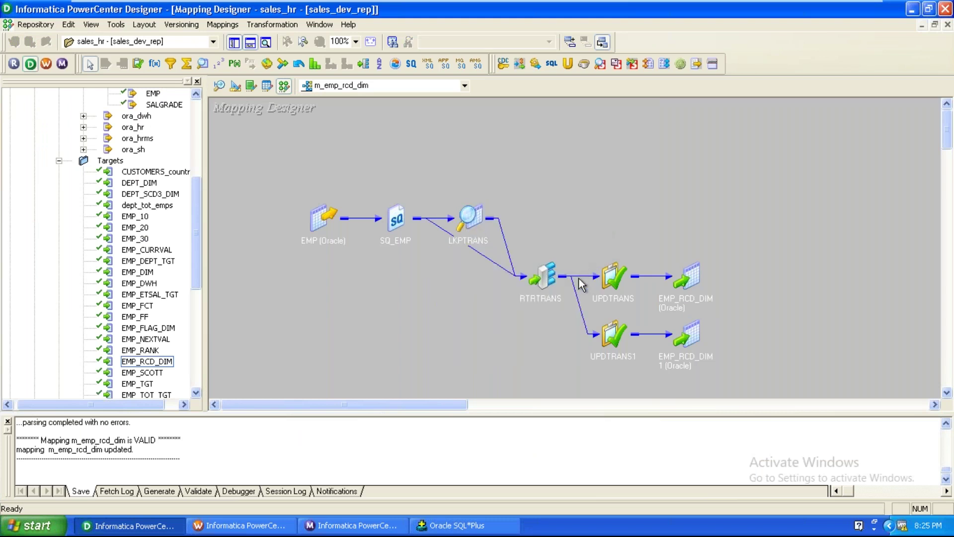
pyautogui.doubleClick(476, 217)
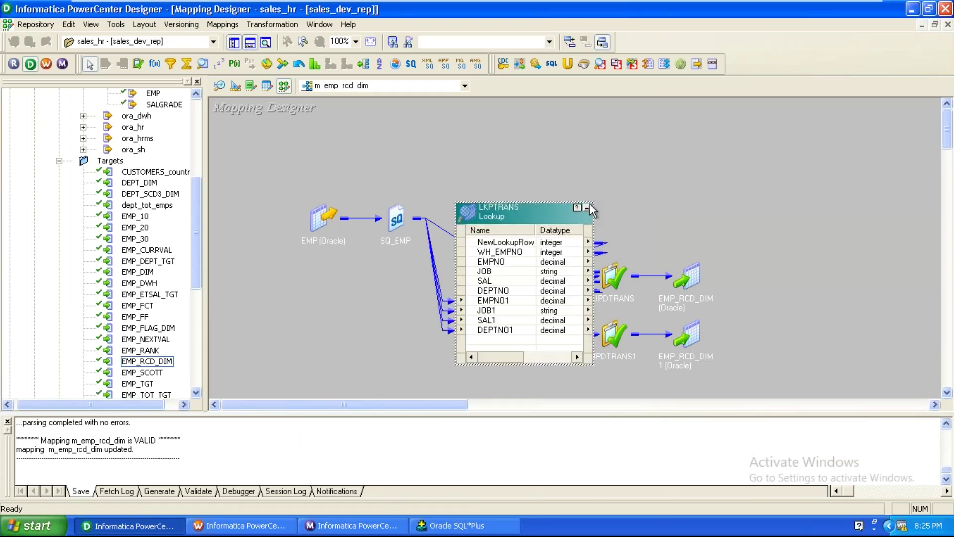
pyautogui.click(587, 207)
# Expand, move and collapse RTRTRANS, then apply Arrange All Iconic to the canvas
pyautogui.doubleClick(549, 284)
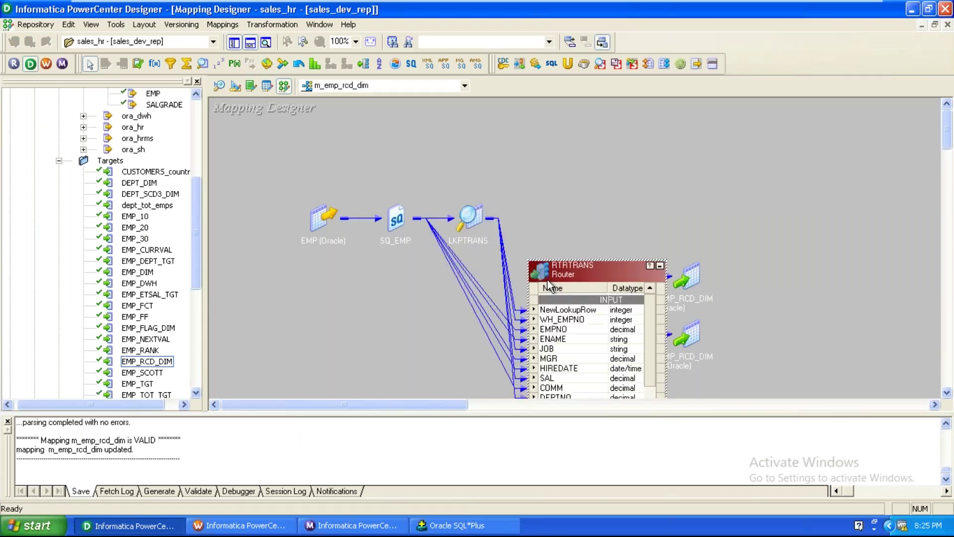
pyautogui.moveTo(547, 274); pyautogui.dragTo(559, 136)
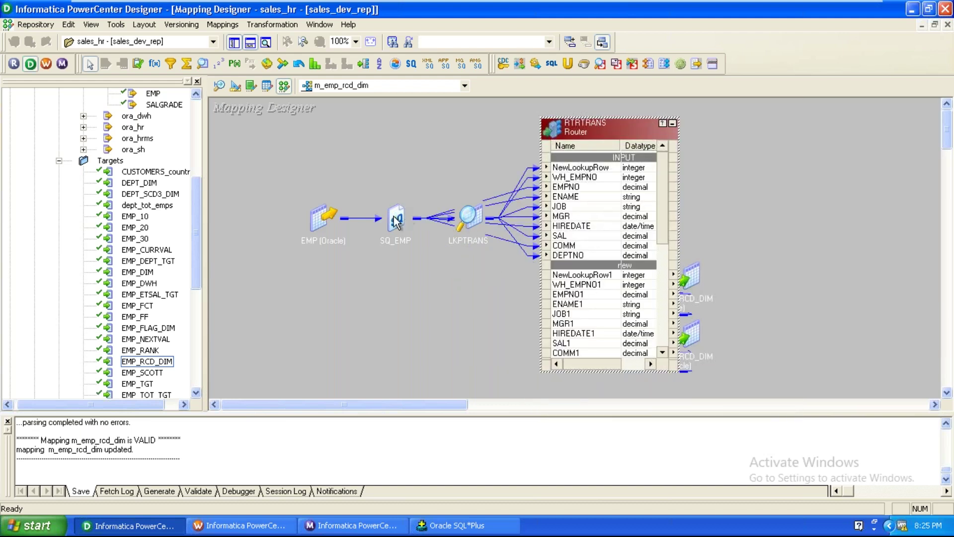
pyautogui.click(672, 124)
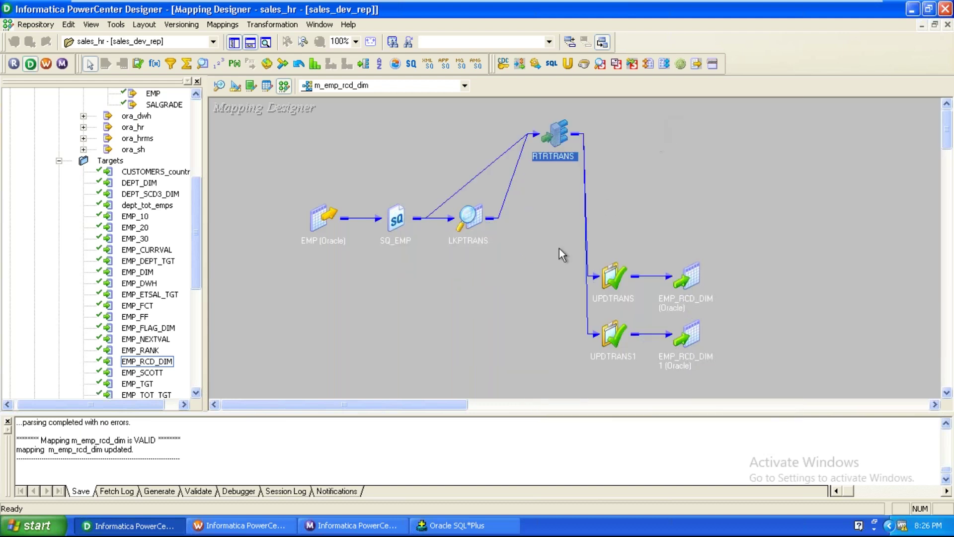
pyautogui.rightClick(525, 270)
pyautogui.click(544, 302)
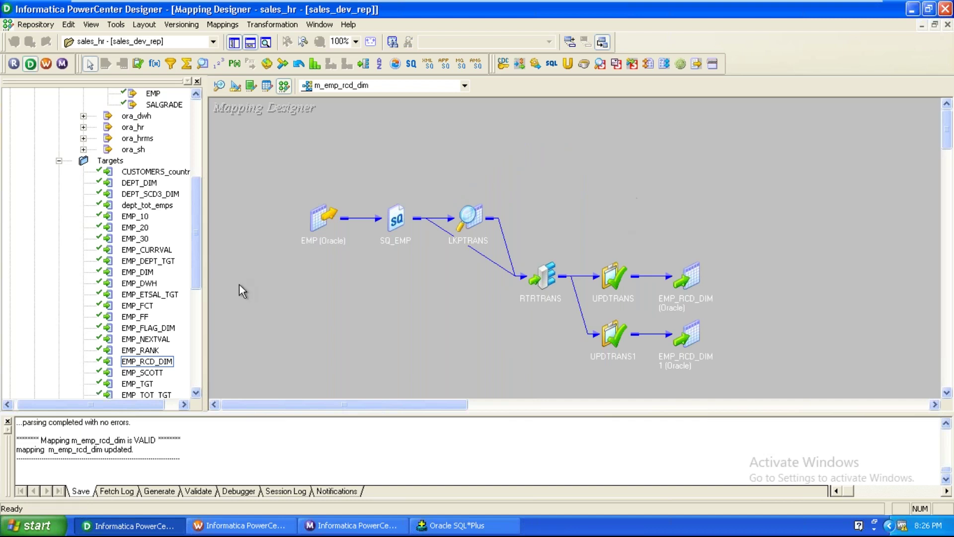
# Collapse the oracle_scott, Sources and Targets nodes in the Navigator
pyautogui.scroll(6, 201, 263)
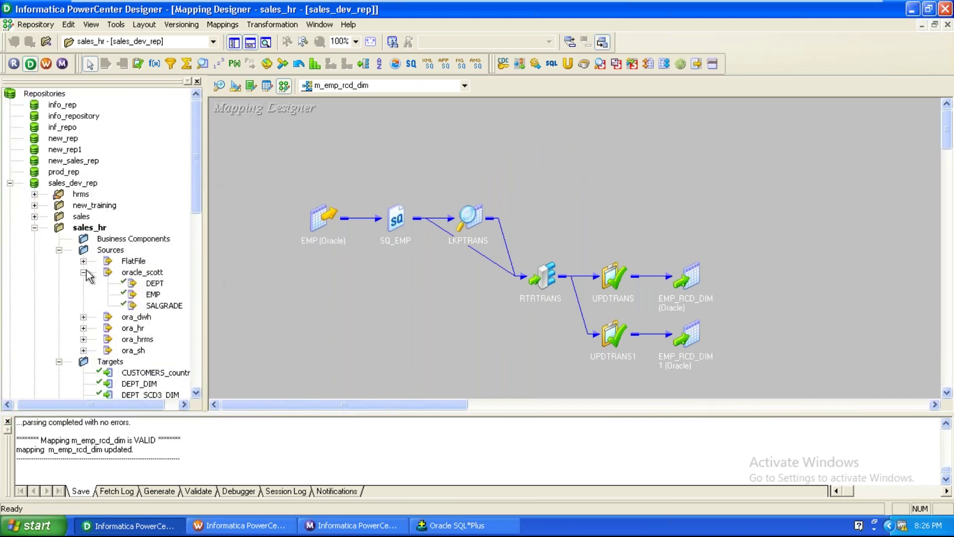
pyautogui.click(84, 272)
pyautogui.click(59, 250)
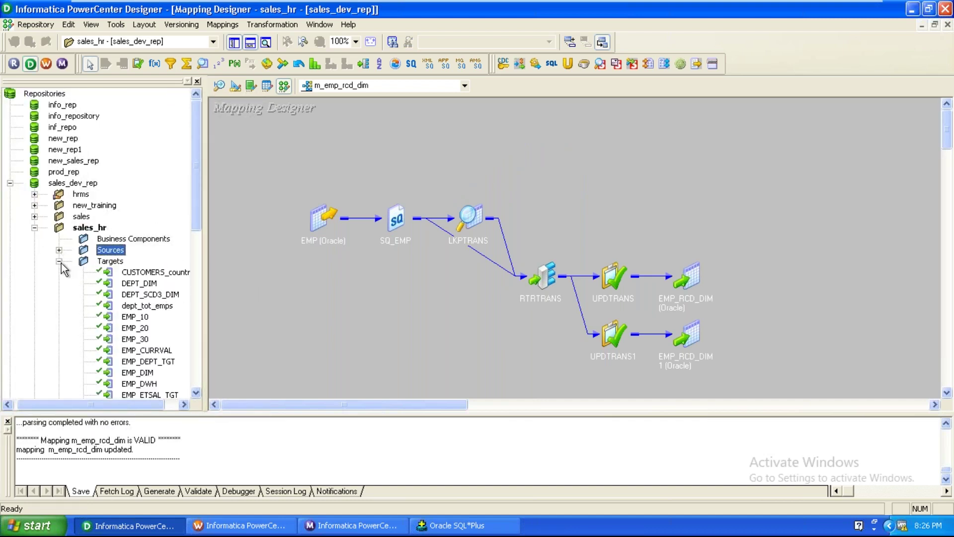
pyautogui.click(60, 261)
# Disconnect from the sales_hr folder to return to the Start Page
pyautogui.click(99, 229)
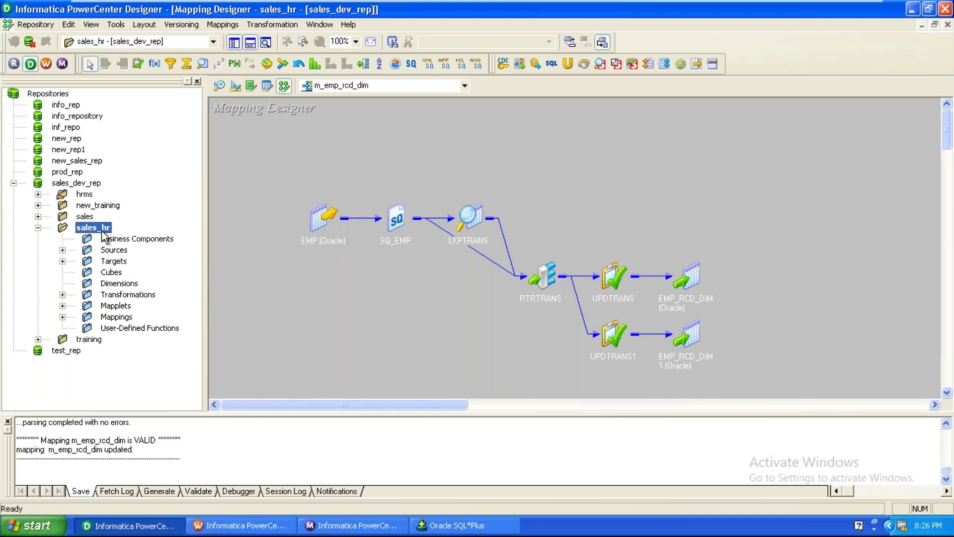
pyautogui.rightClick(101, 229)
pyautogui.click(404, 380)
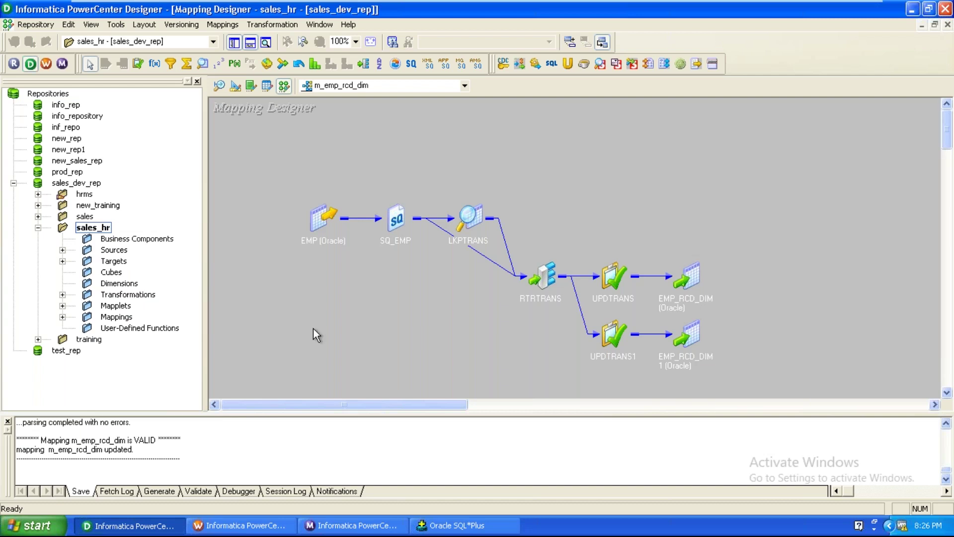
pyautogui.rightClick(92, 230)
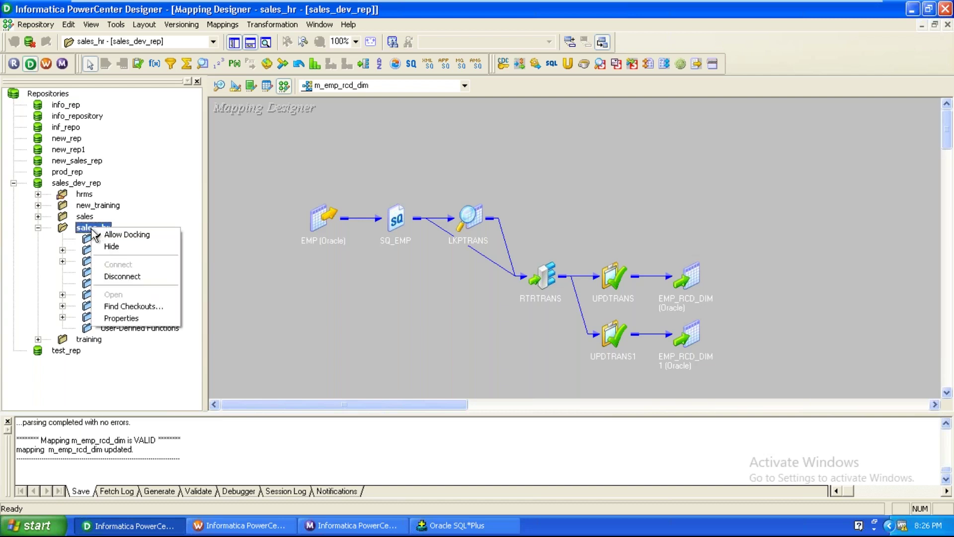
pyautogui.click(148, 276)
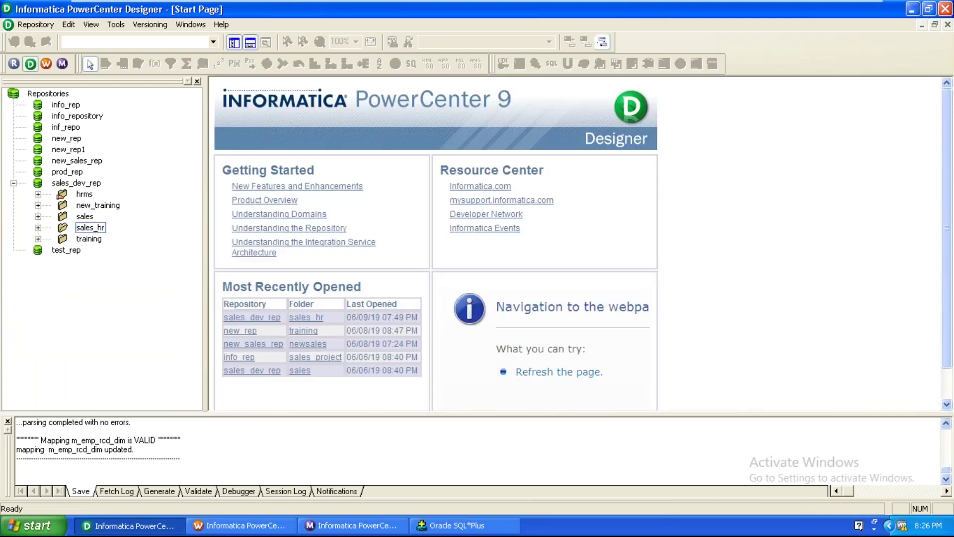
# Reconnect sales_hr, expand its Mappings, and return to the Mapping Designer showing m_emp_rcd_dim
pyautogui.click(37, 227)
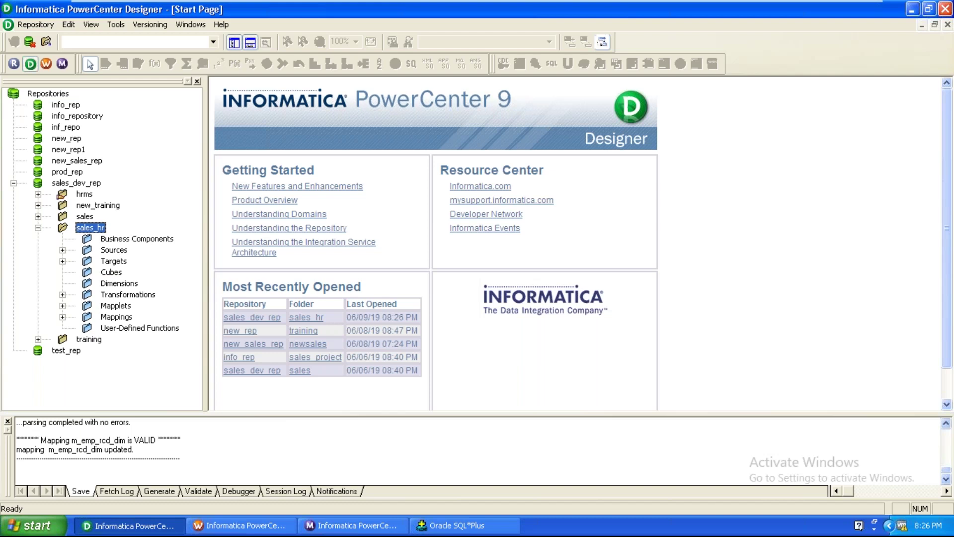
pyautogui.click(61, 316)
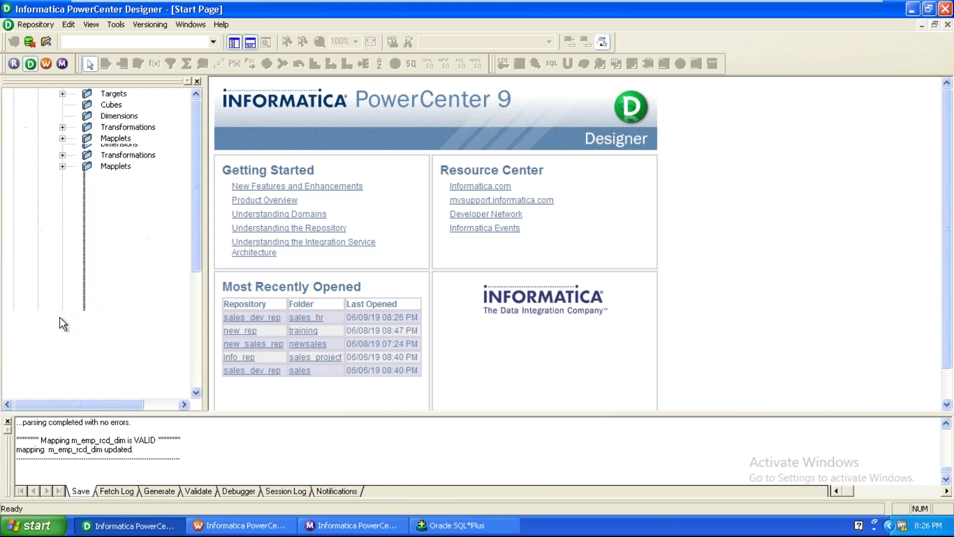
pyautogui.click(123, 30)
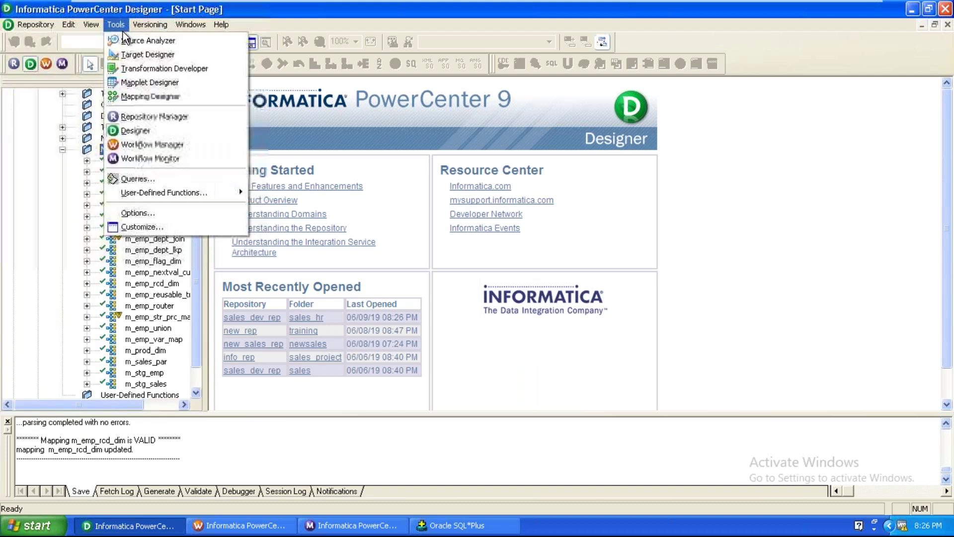
pyautogui.click(151, 96)
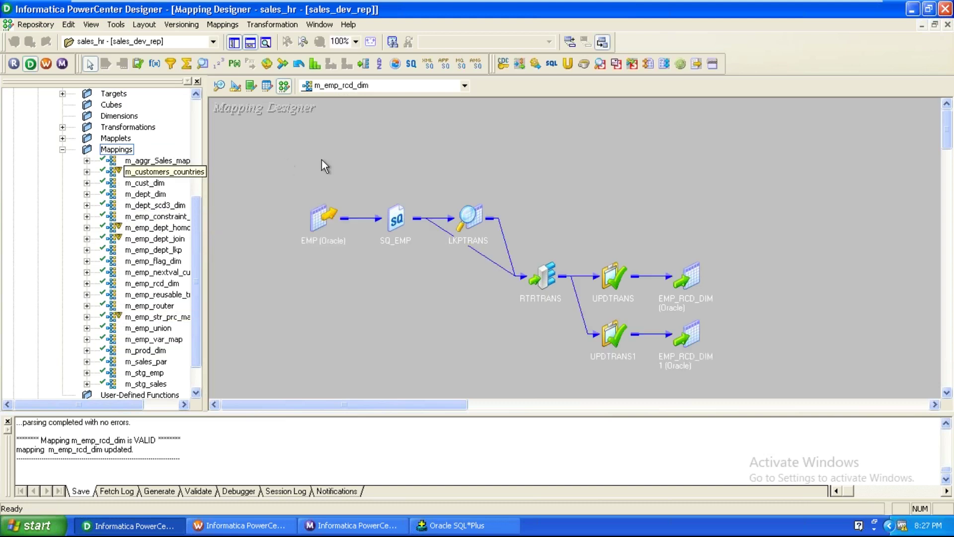
# Validate the m_customers_countries and m_emp_dept_homogeneous_join mappings
pyautogui.doubleClick(167, 171)
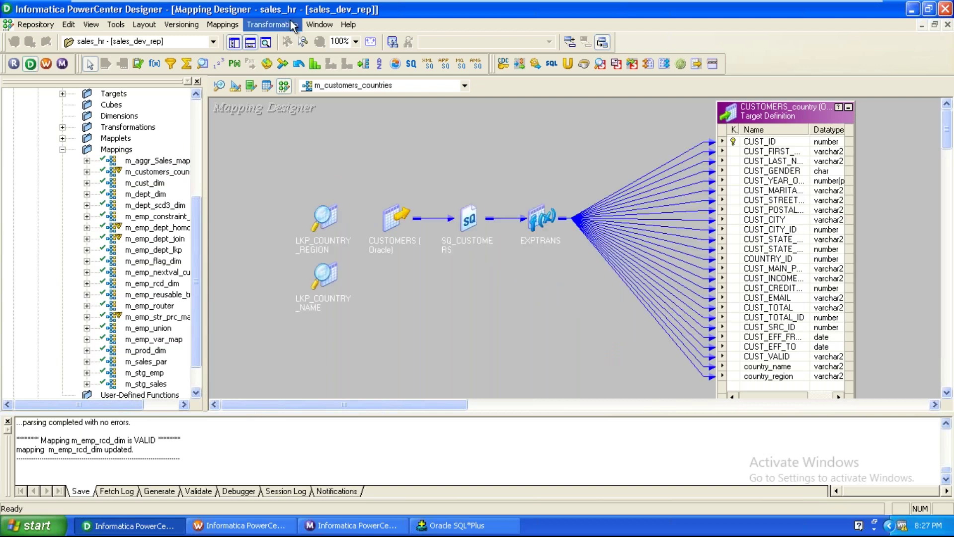
pyautogui.click(223, 24)
pyautogui.click(234, 111)
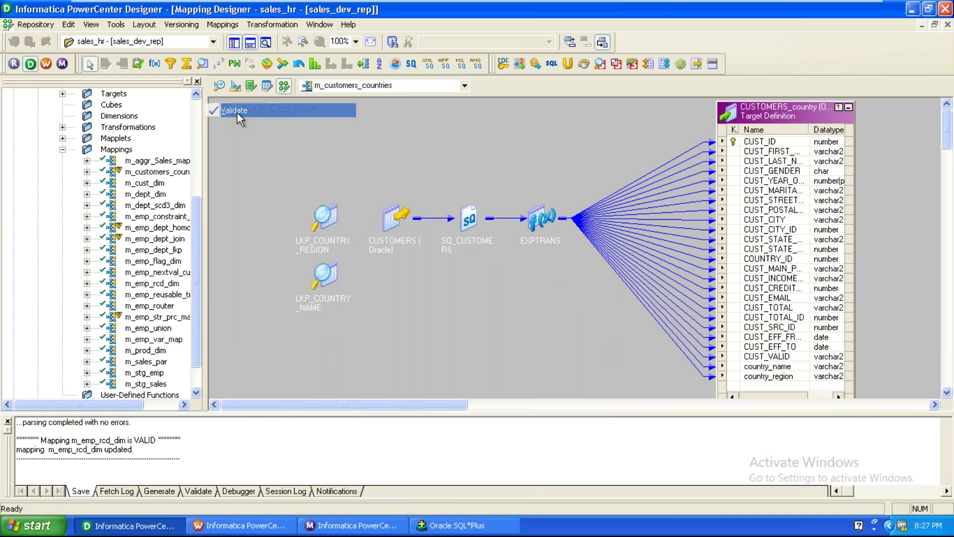
pyautogui.doubleClick(156, 228)
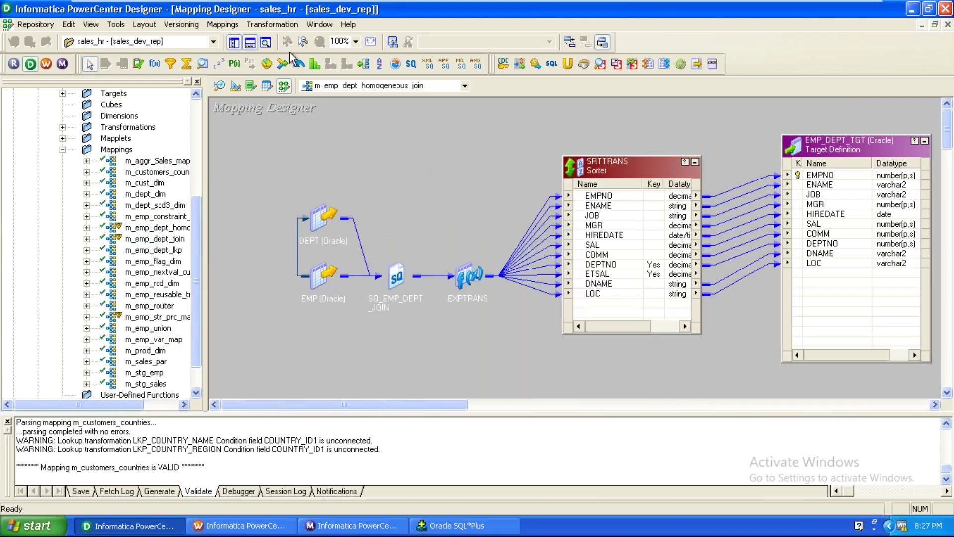
pyautogui.click(223, 25)
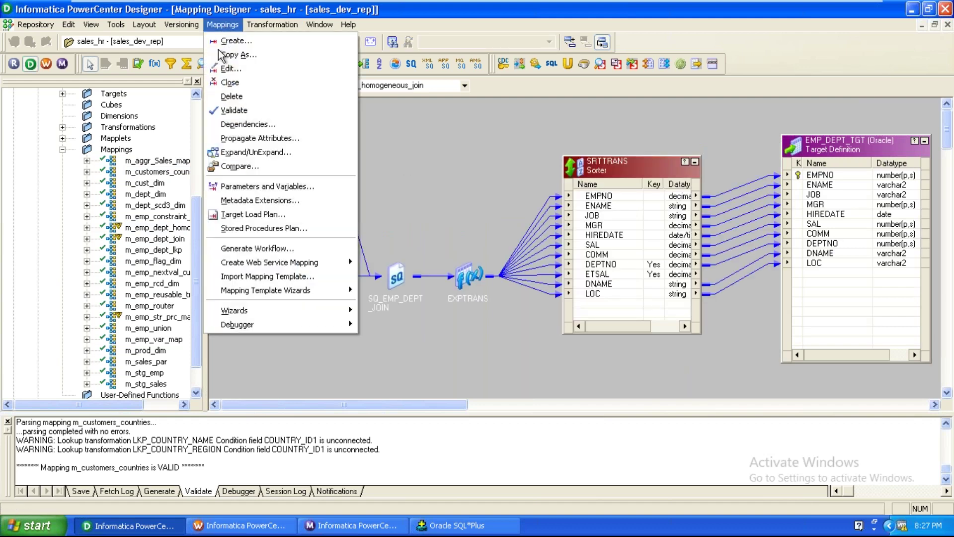
pyautogui.click(234, 111)
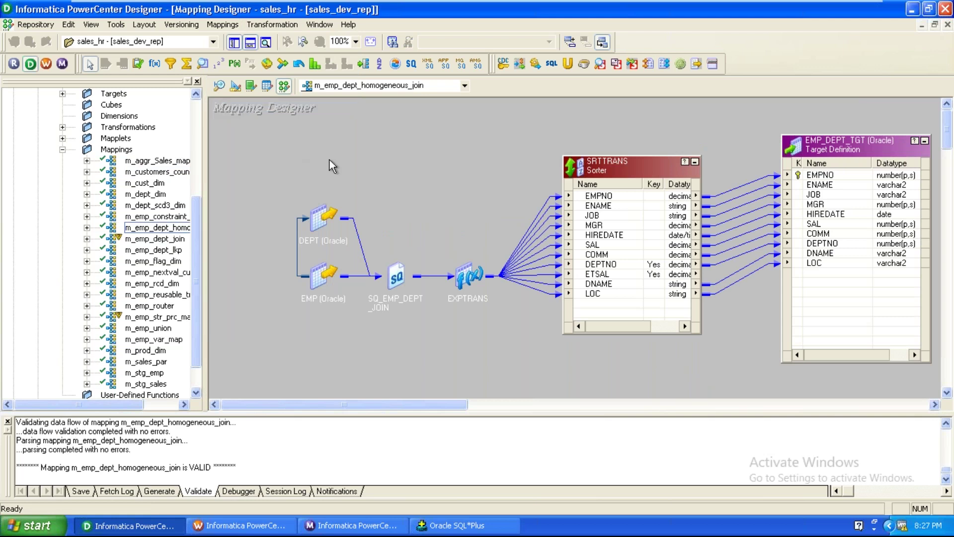
# Validate m_emp_dept_join, then open m_emp_str_prc_map in the workspace
pyautogui.click(164, 239)
pyautogui.doubleClick(164, 239)
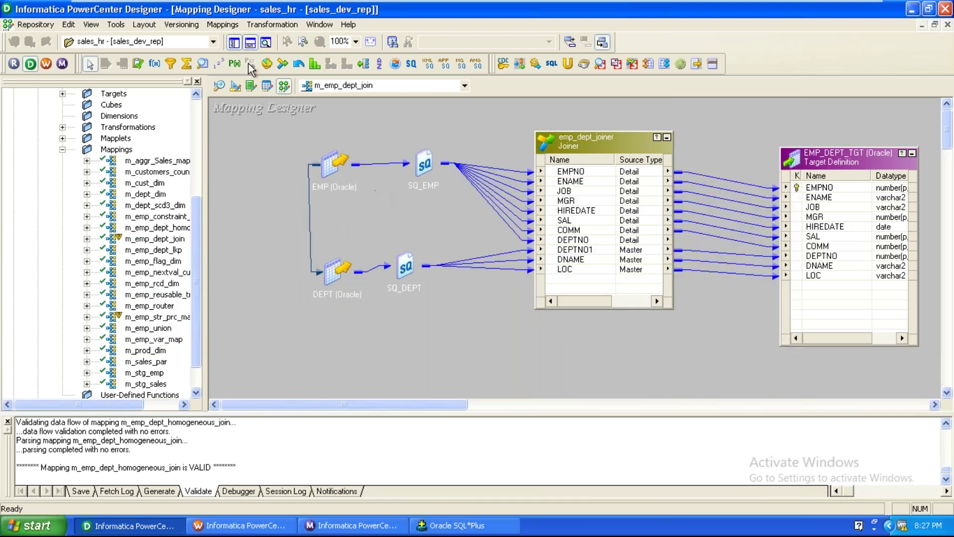
pyautogui.click(223, 24)
pyautogui.click(236, 110)
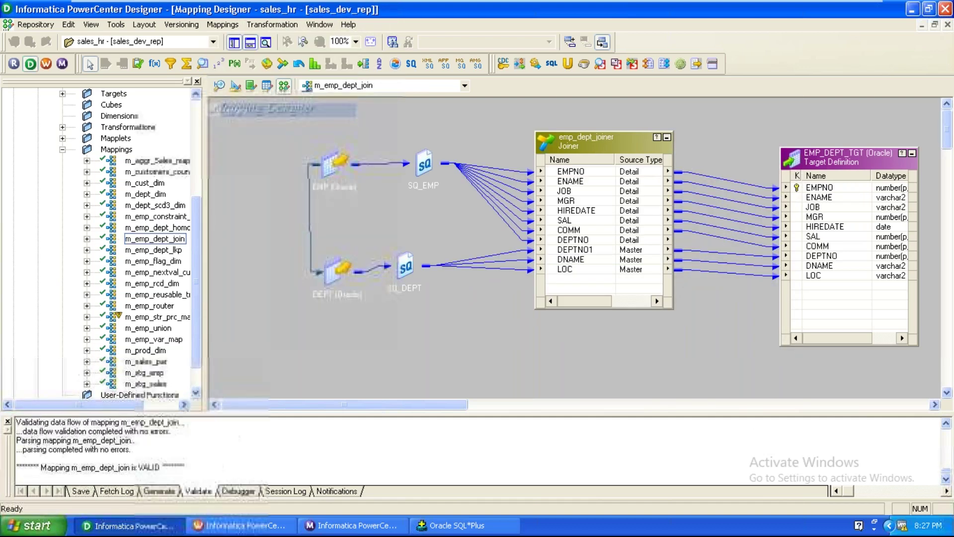
pyautogui.moveTo(157, 317); pyautogui.dragTo(355, 218)
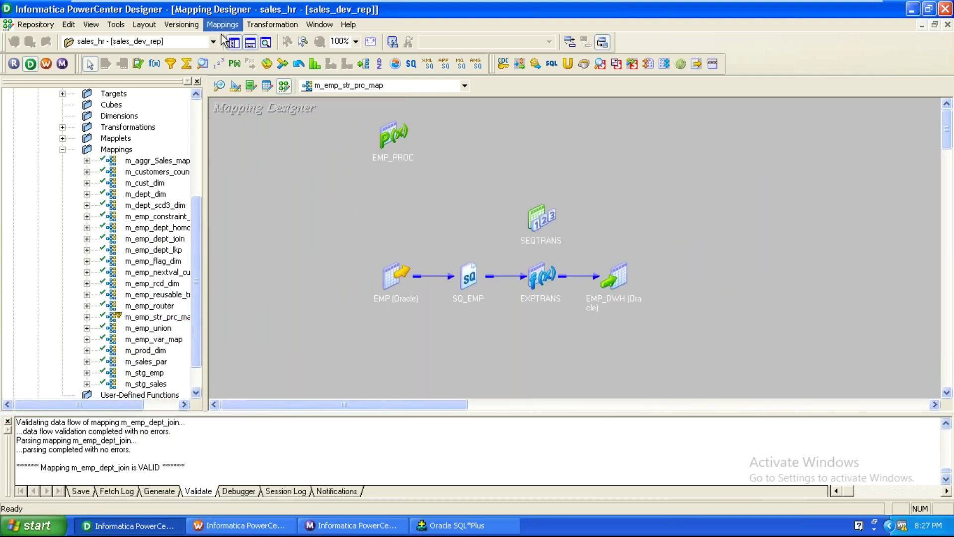
# Rearrange EMP_DWH and SEQTRANS on the canvas, then delete the SEQTRANS sequence generator
pyautogui.doubleClick(618, 273)
pyautogui.moveTo(621, 270); pyautogui.dragTo(683, 207)
pyautogui.moveTo(540, 219); pyautogui.dragTo(556, 188)
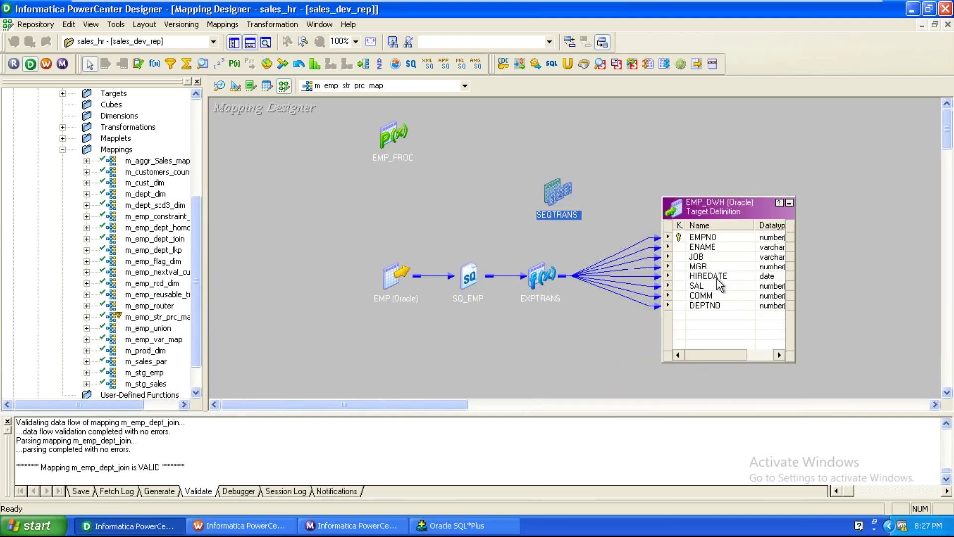
pyautogui.doubleClick(558, 195)
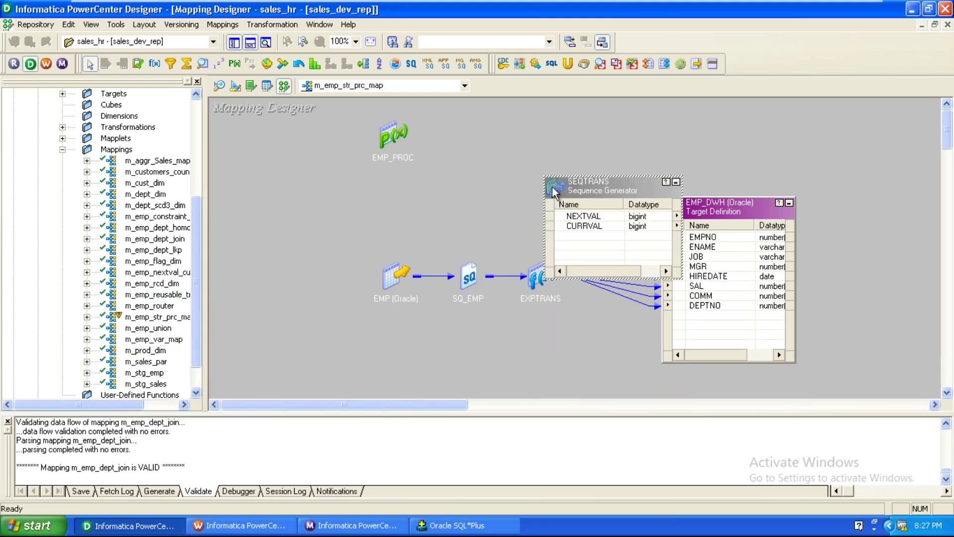
pyautogui.moveTo(617, 204); pyautogui.dragTo(529, 205)
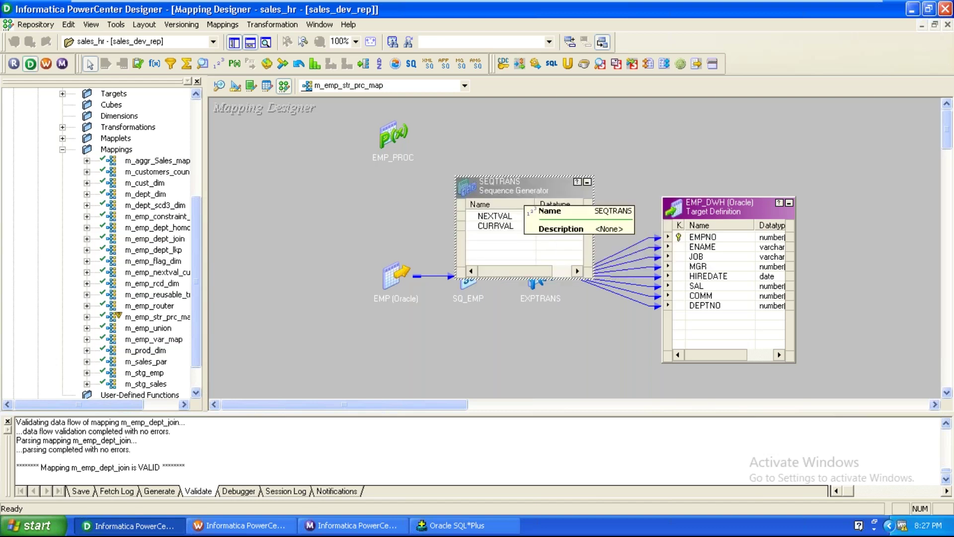
pyautogui.press('Delete')
pyautogui.click(449, 283)
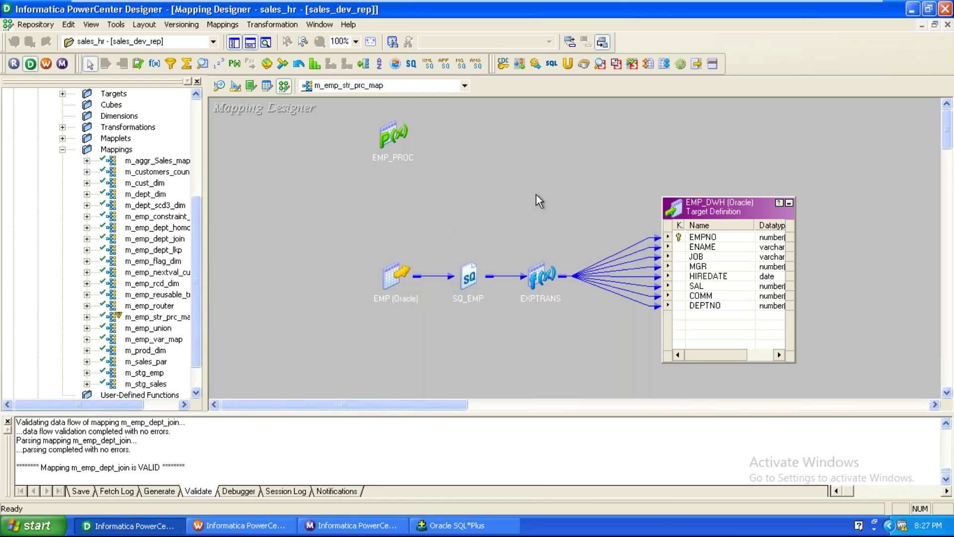
# Validate m_emp_str_prc_map and save the changes to the repository with Ctrl+S
pyautogui.click(223, 28)
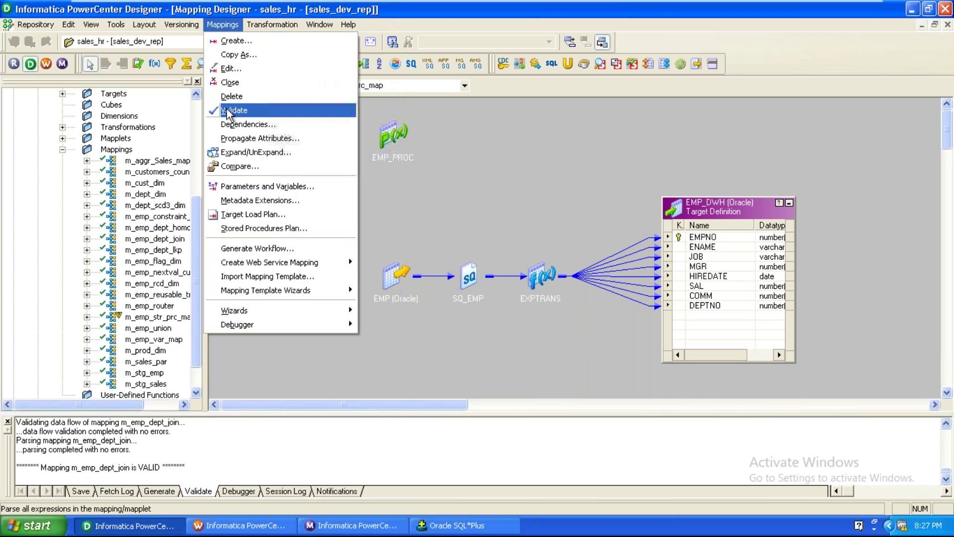
pyautogui.click(229, 110)
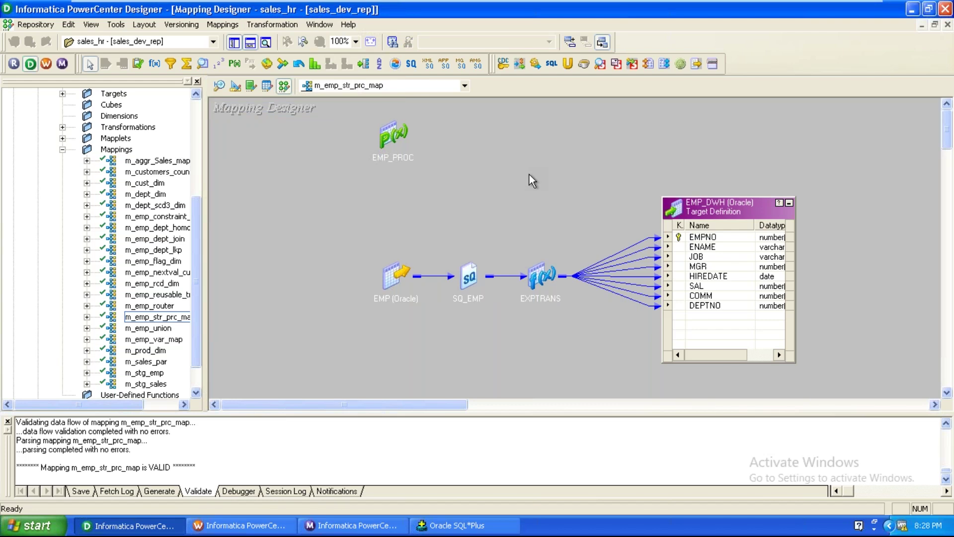
pyautogui.hotkey('ctrl', 's')
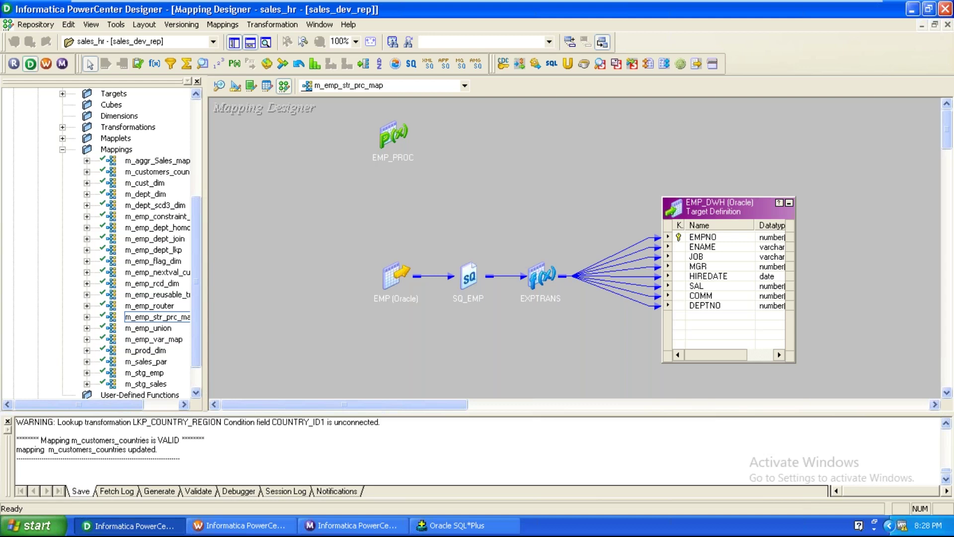
pyautogui.click(528, 176)
pyautogui.moveTo(195, 243); pyautogui.dragTo(220, 137)
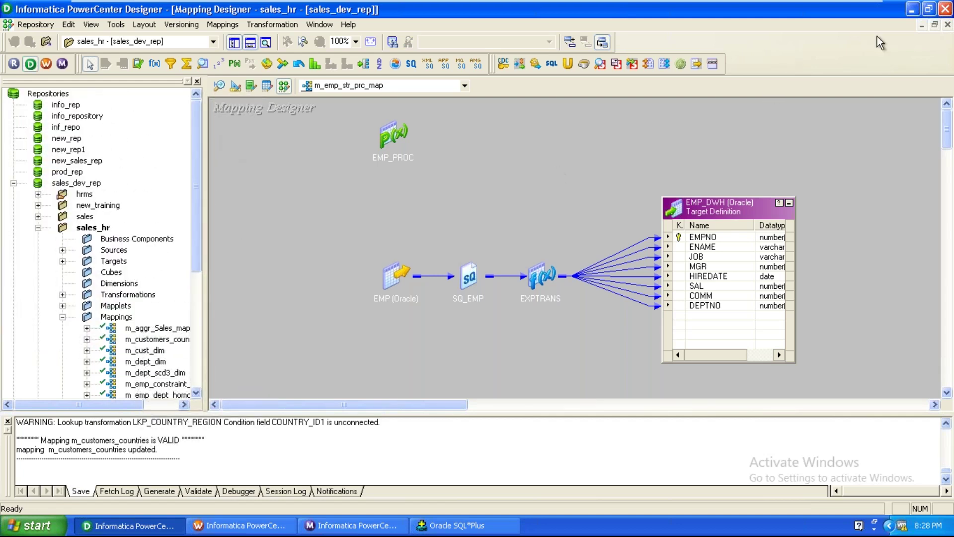
# Launch Repository Manager maximized and connect to sales_dev_rep with the pasted password
pyautogui.click(10, 65)
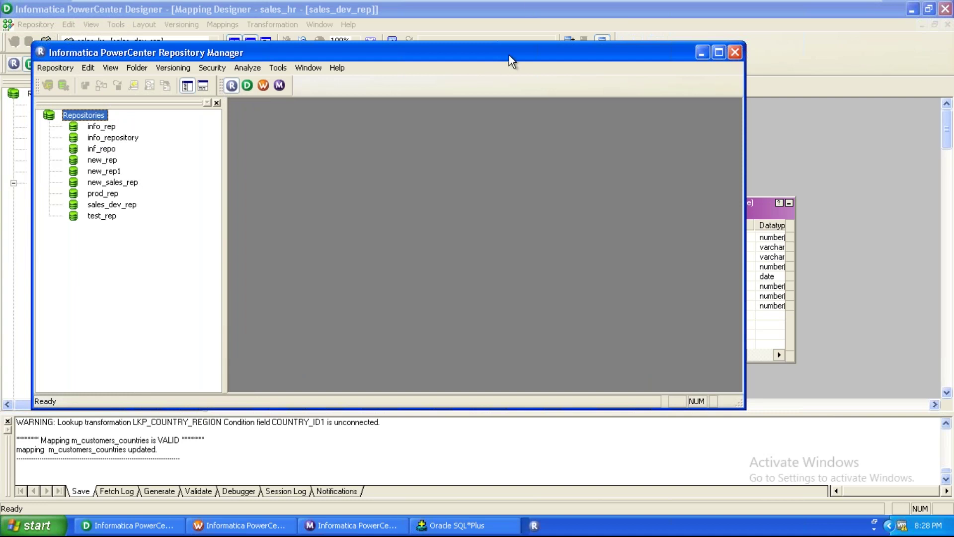
pyautogui.doubleClick(508, 48)
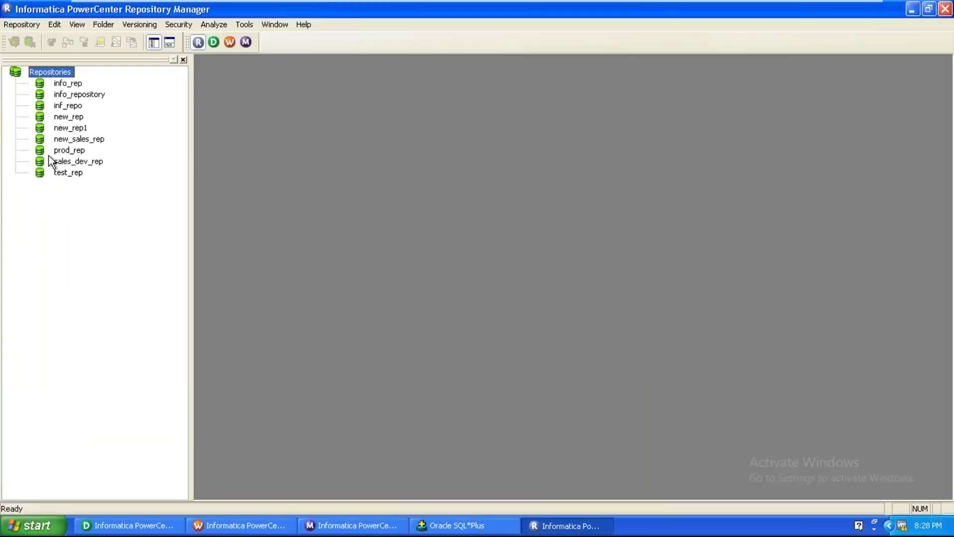
pyautogui.click(72, 162)
pyautogui.rightClick(71, 164)
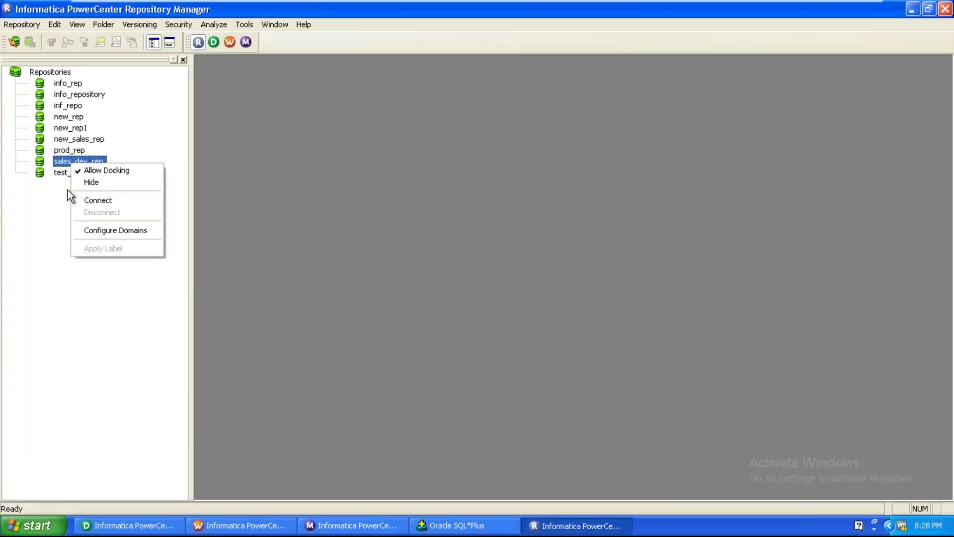
pyautogui.click(92, 199)
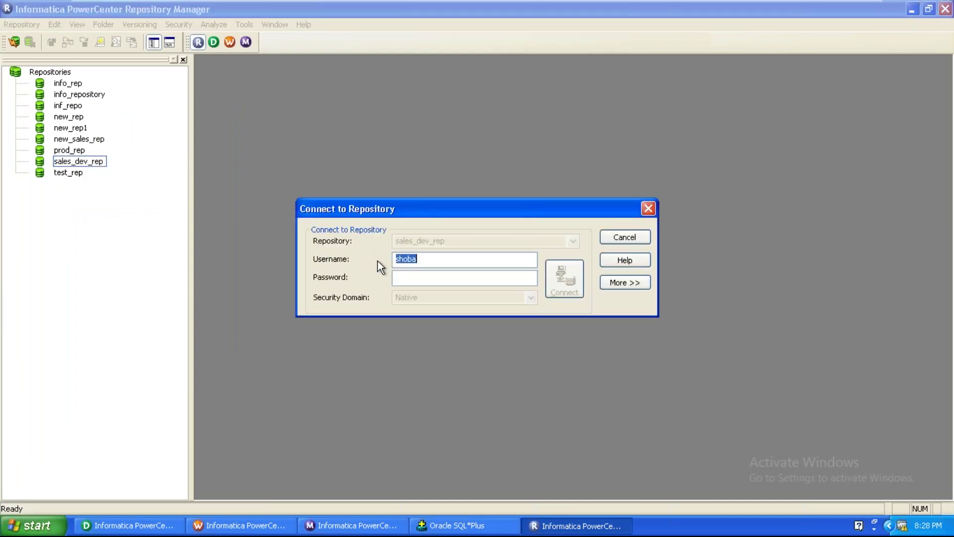
pyautogui.rightClick(407, 278)
pyautogui.click(419, 321)
pyautogui.click(560, 292)
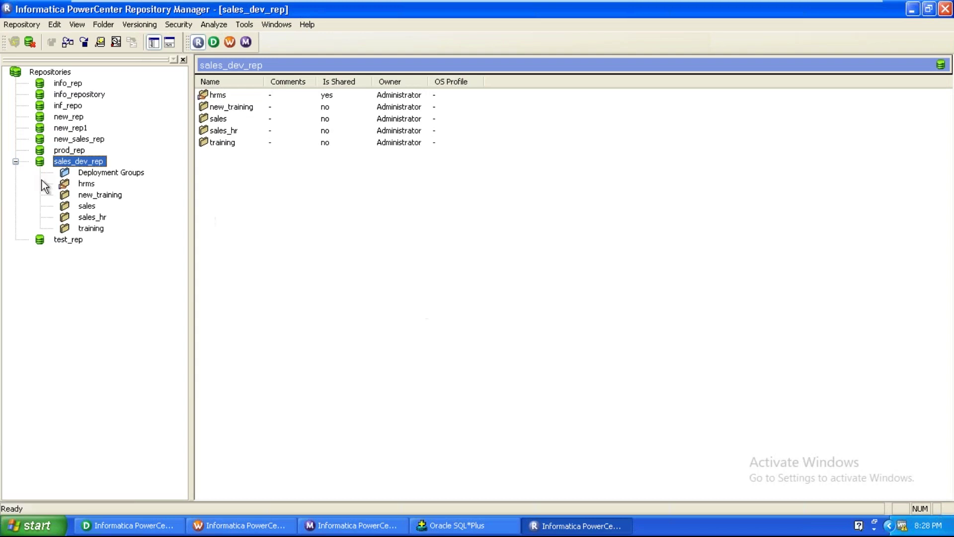
# Browse sales_hr's Workflows, starting with wf_emp_dept_hg_join_SQ, then return to the sales_dev_rep level
pyautogui.click(94, 218)
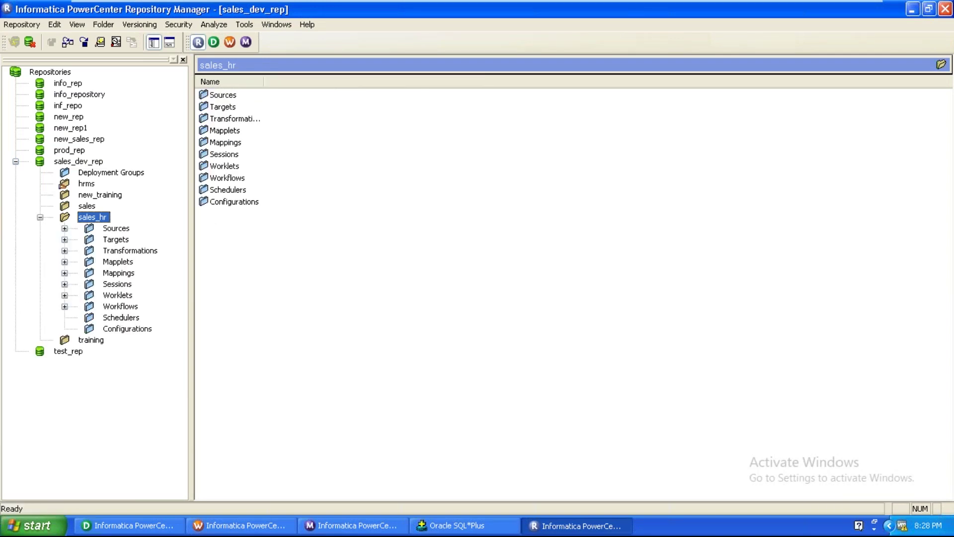
pyautogui.click(65, 306)
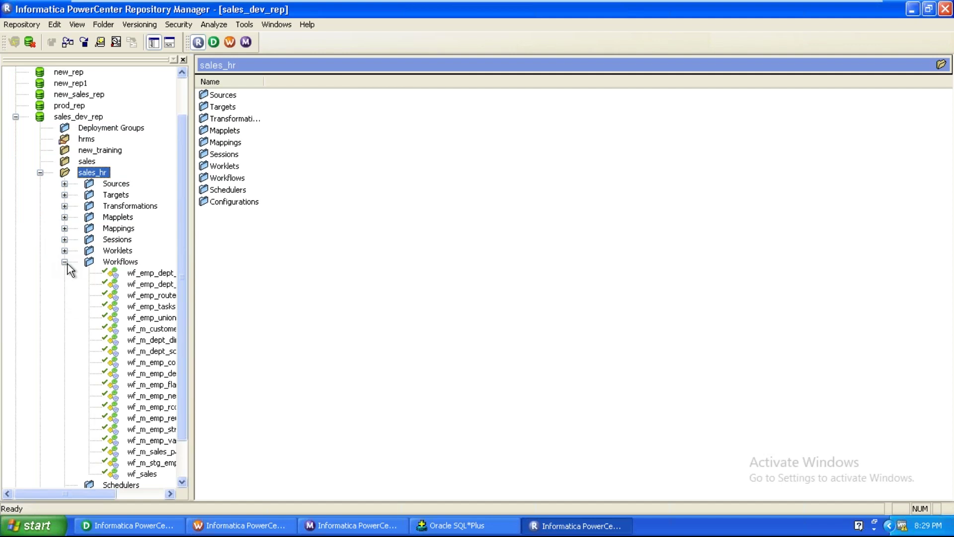
pyautogui.click(145, 274)
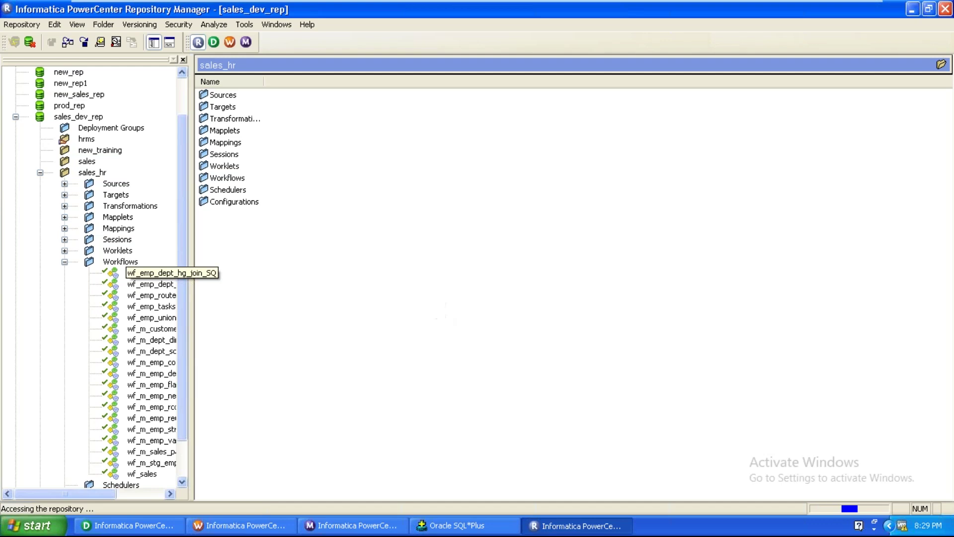
pyautogui.click(65, 262)
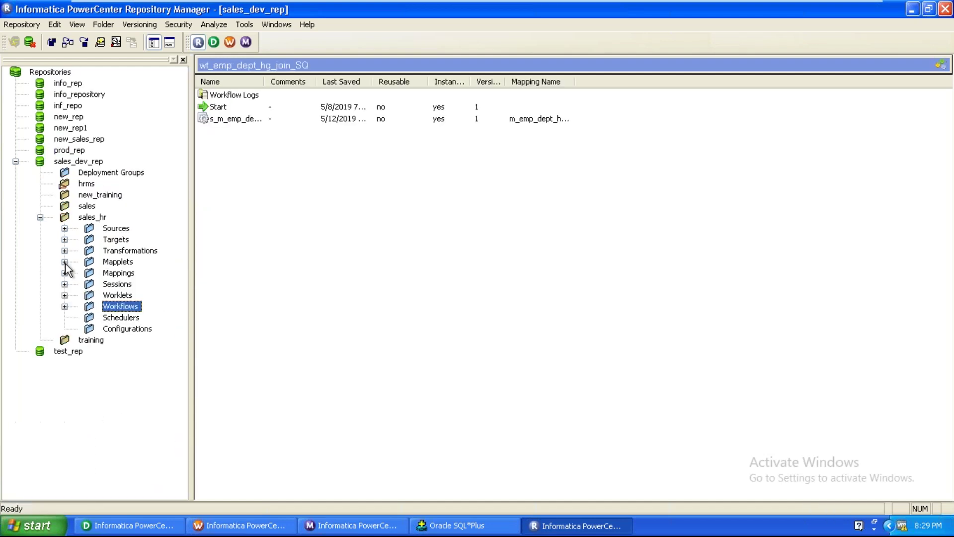
pyautogui.click(101, 220)
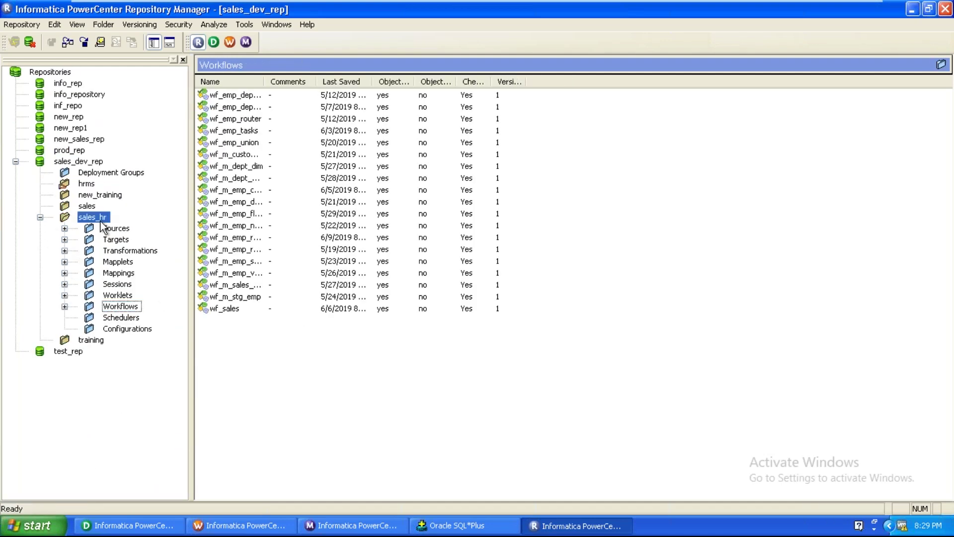
pyautogui.click(87, 164)
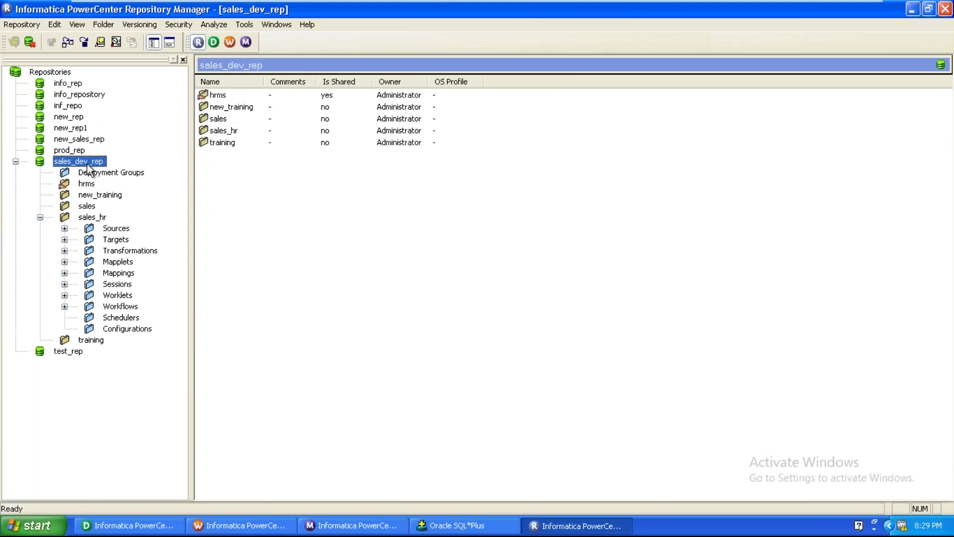
# Create a folder named backup in sales_dev_rep via Folder > Create and acknowledge the confirmation
pyautogui.rightClick(87, 164)
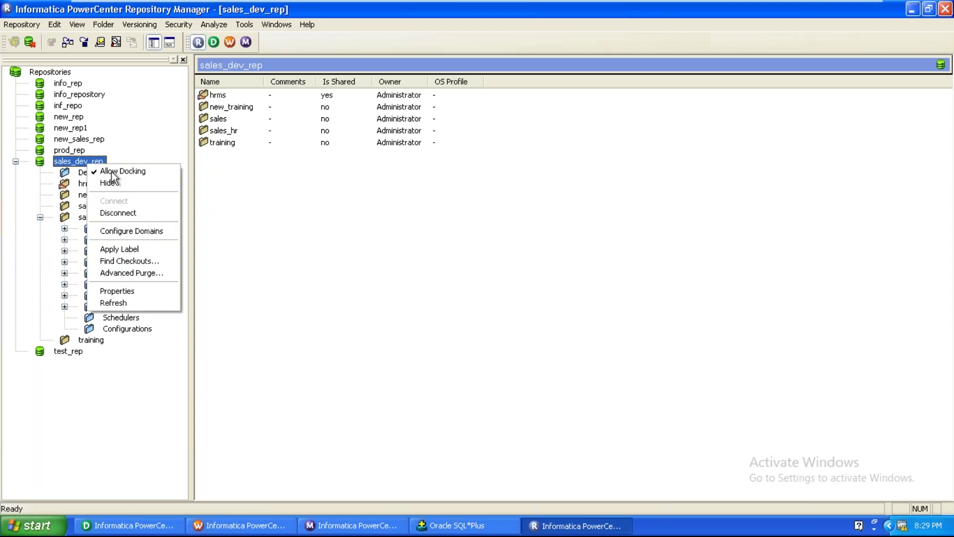
pyautogui.click(102, 26)
pyautogui.click(132, 42)
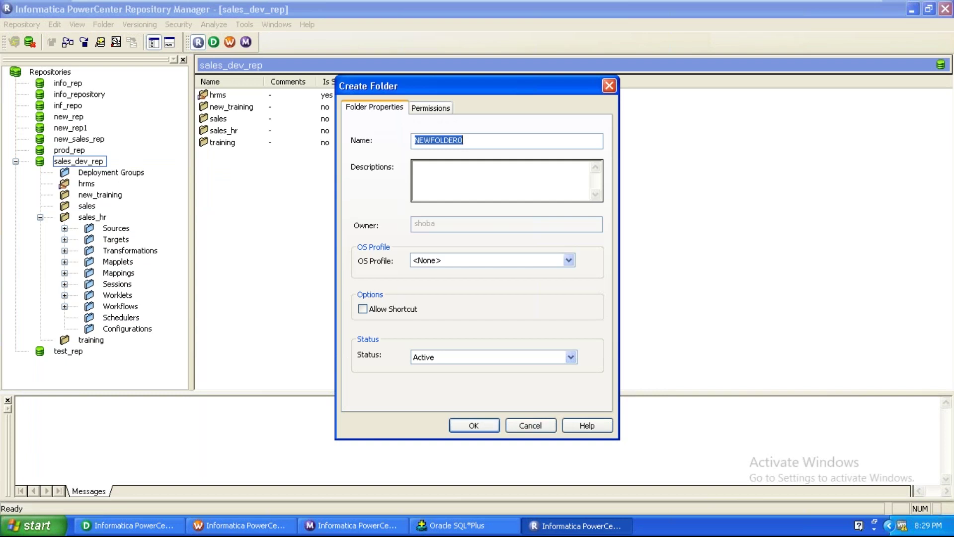
pyautogui.write('backup')
pyautogui.press('Return')
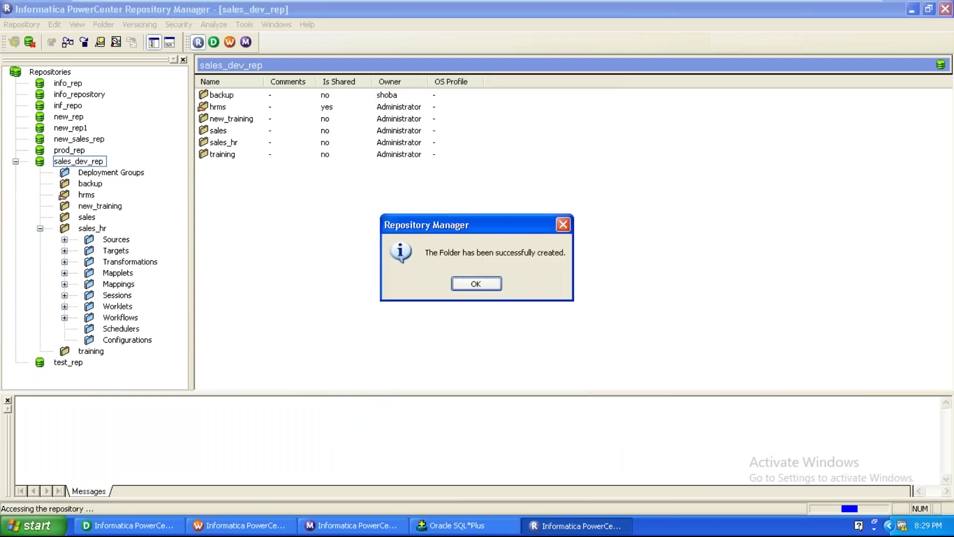
pyautogui.click(475, 287)
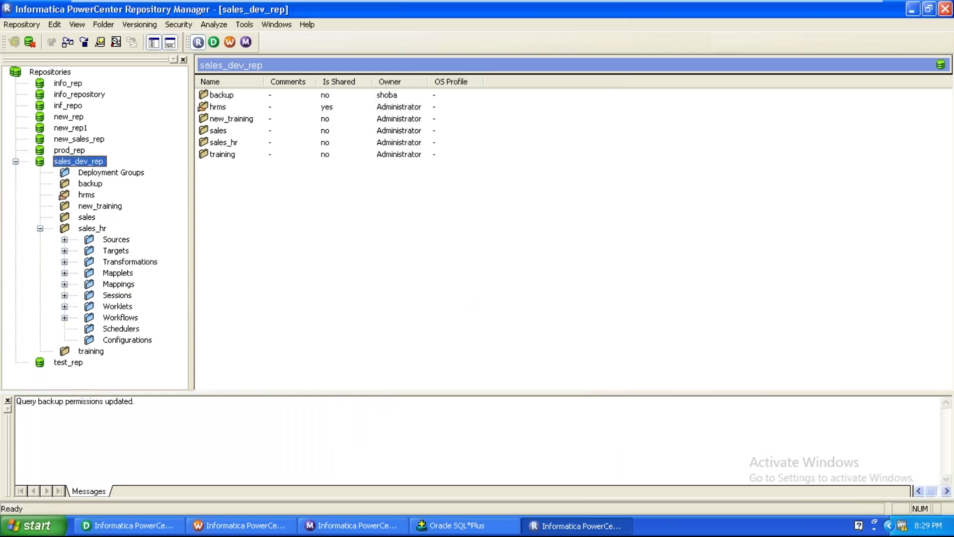
# Expand sales_hr Workflows and select wf_emp_dept_hg_join_SQ through wf_sales
pyautogui.click(62, 318)
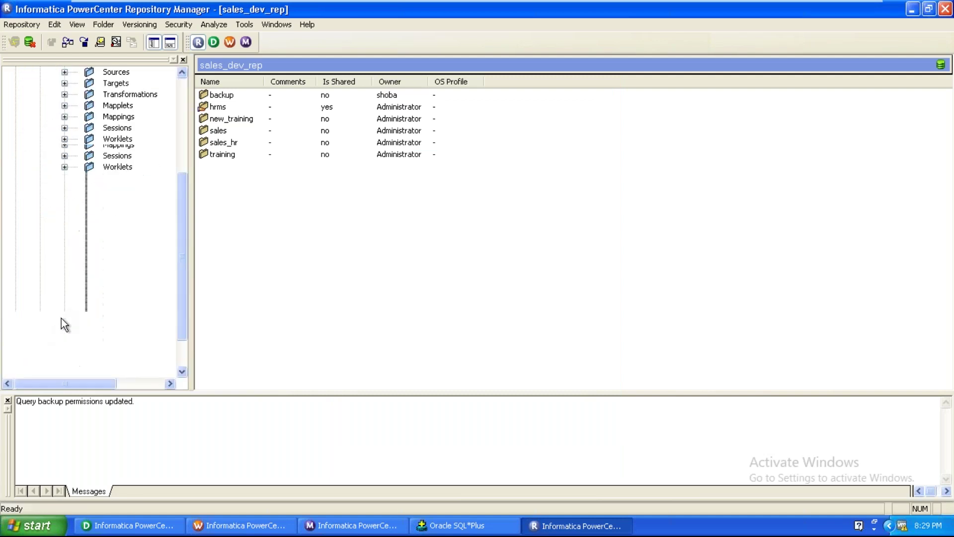
pyautogui.click(155, 163)
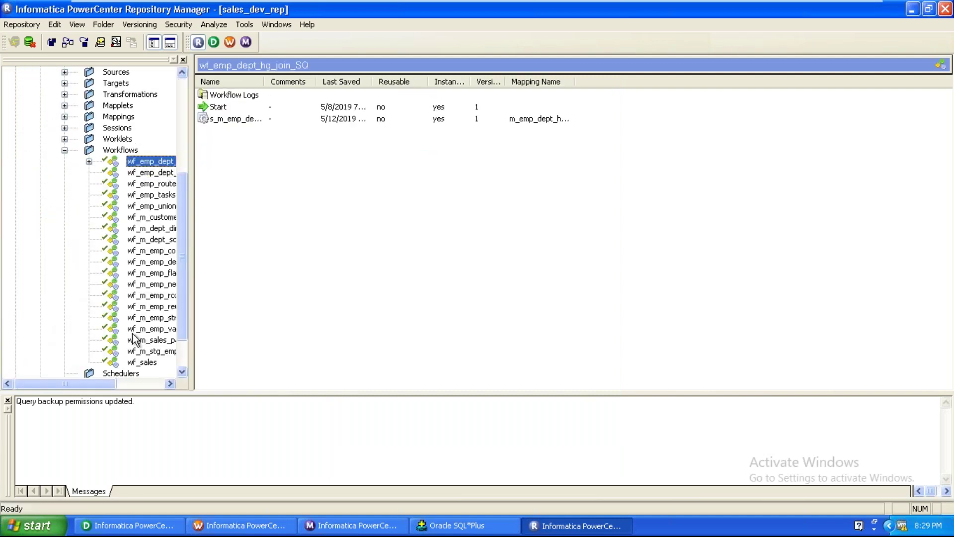
pyautogui.keyDown('shift'); pyautogui.click(141, 362); pyautogui.keyUp('shift')
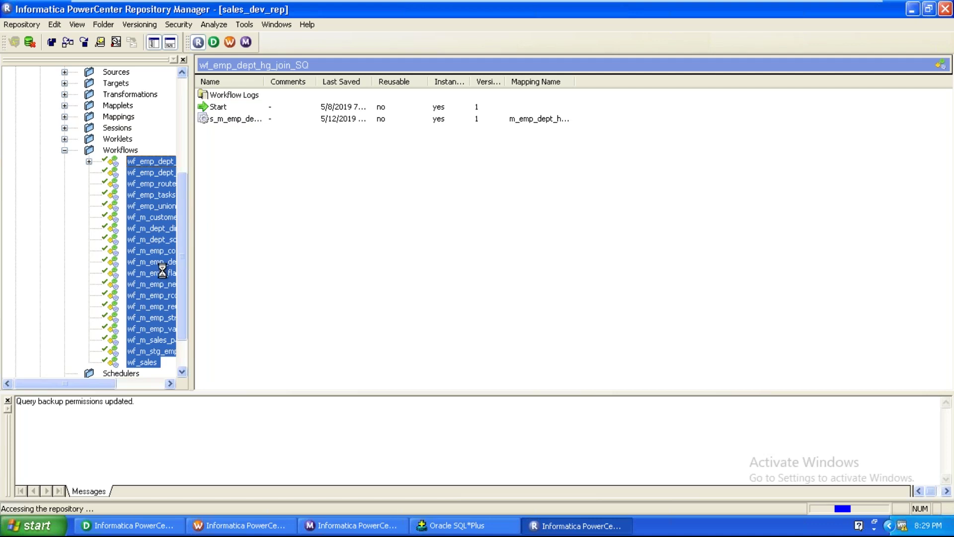
# Export the selected workflows, naming the file backup_etl_contents
pyautogui.rightClick(145, 239)
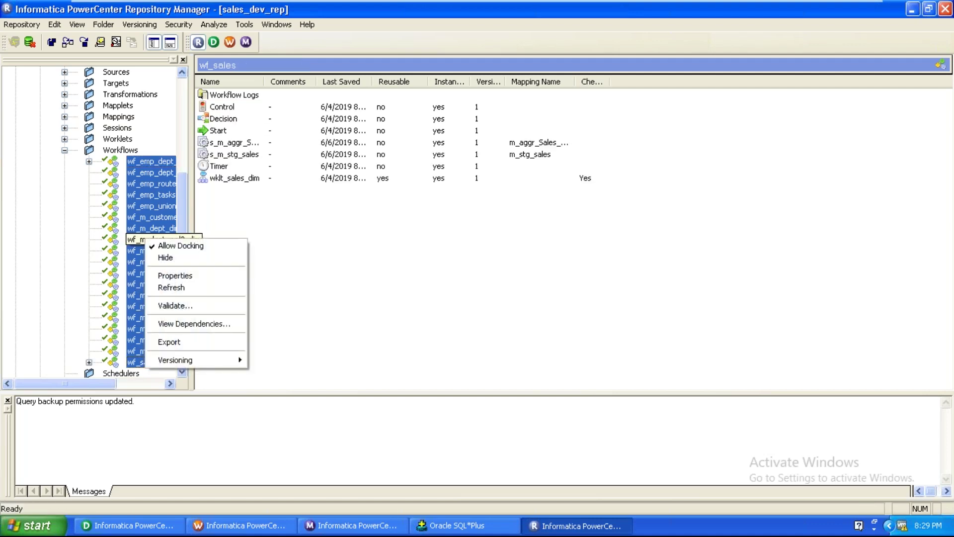
pyautogui.click(163, 343)
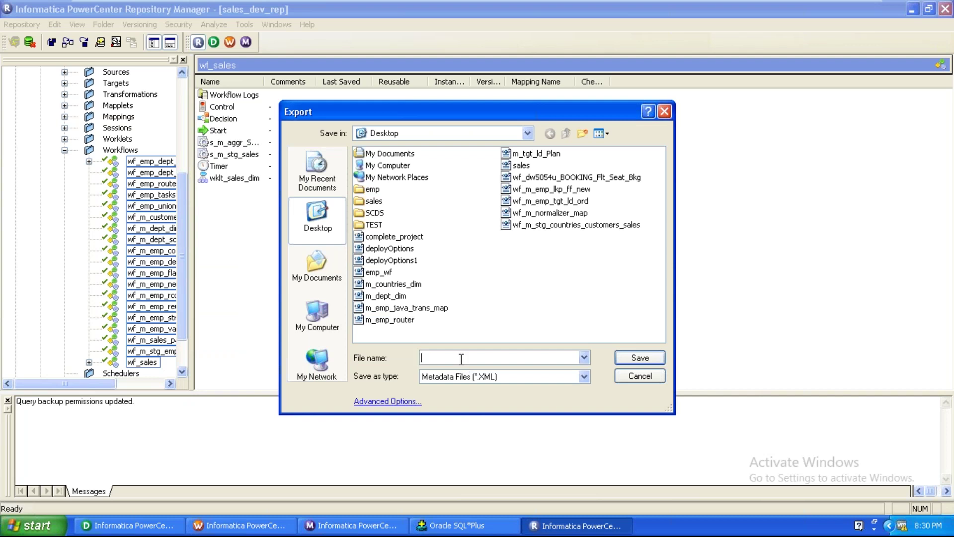
pyautogui.write('backup_etl_contents')
# Save the backup_etl_contents export, check the 94 objects and zero errors, and close the results
pyautogui.press('Return')
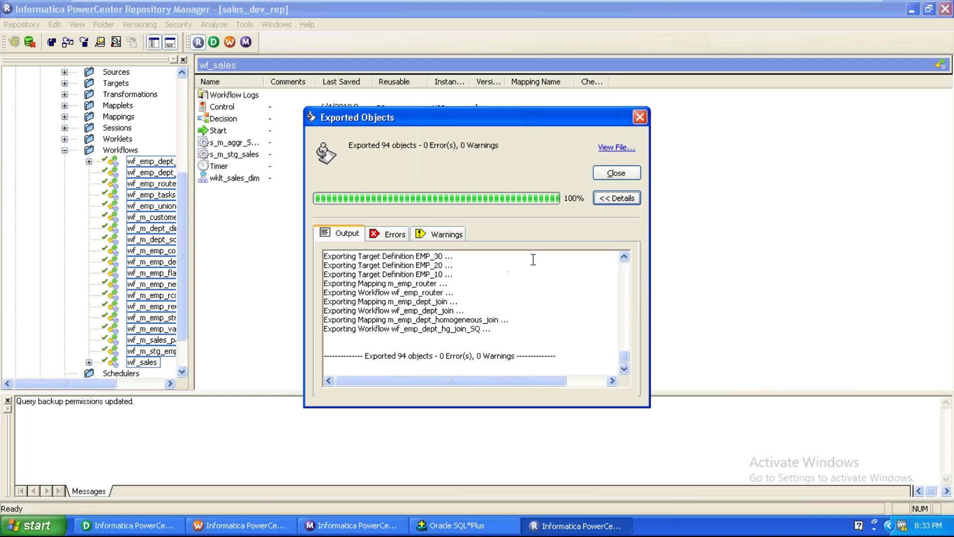
pyautogui.moveTo(419, 144); pyautogui.dragTo(463, 143)
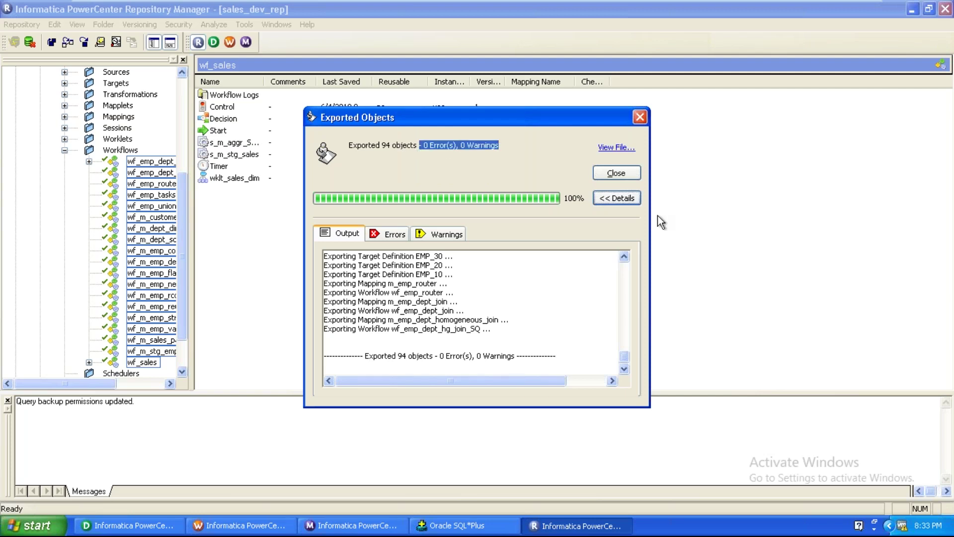
pyautogui.click(625, 178)
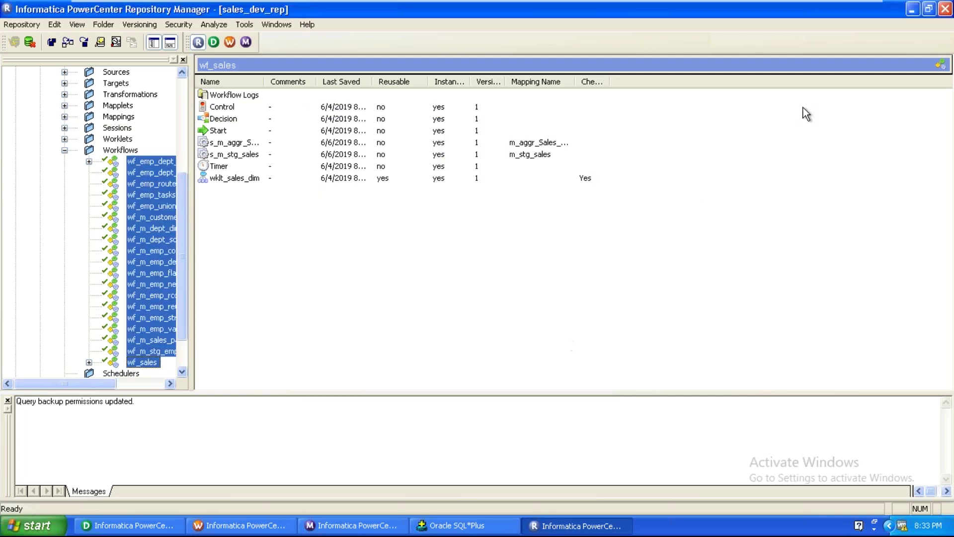
# Select the new backup folder and start importing objects into it
pyautogui.click(65, 150)
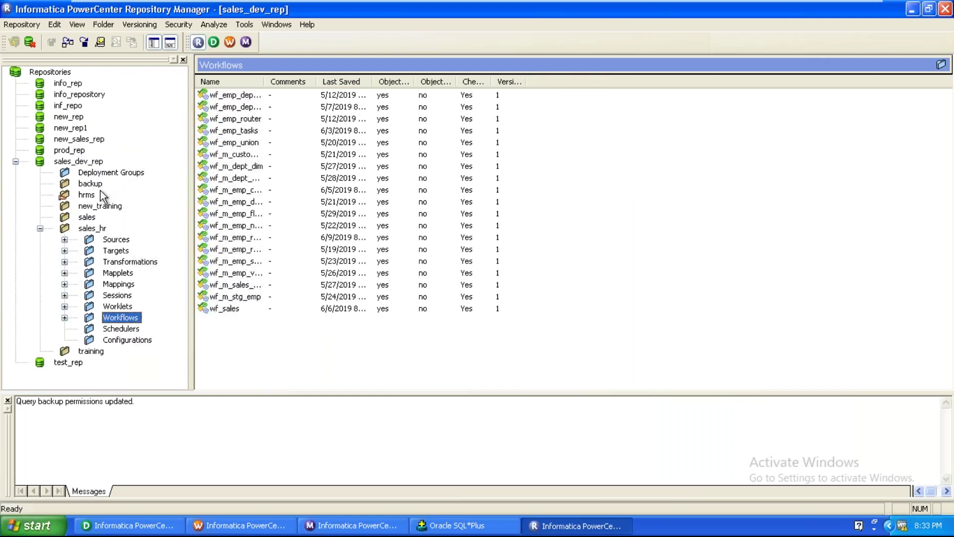
pyautogui.click(97, 184)
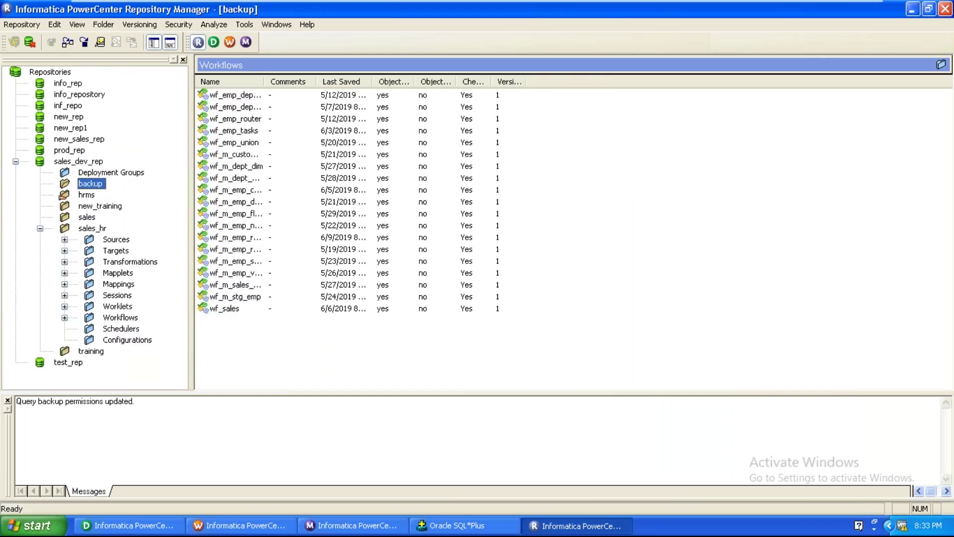
pyautogui.click(28, 26)
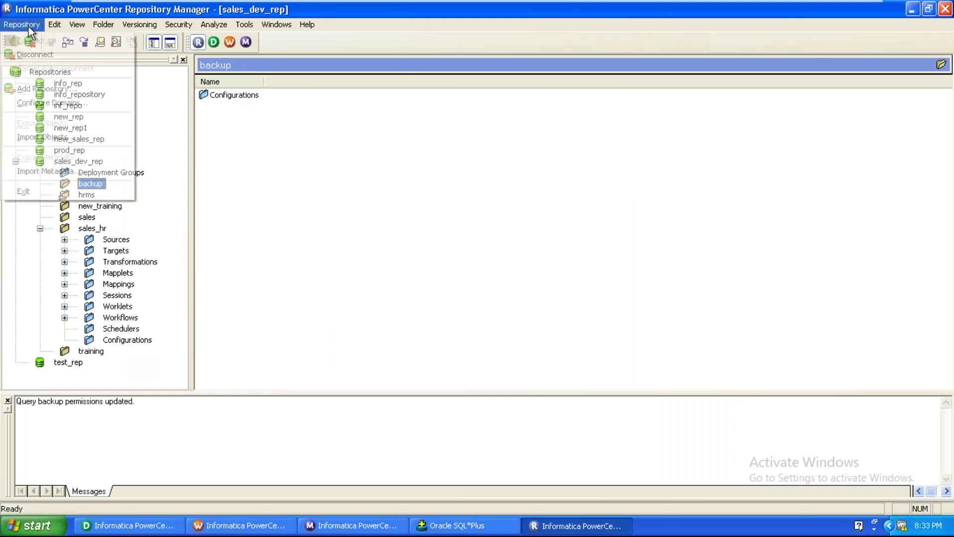
pyautogui.click(42, 138)
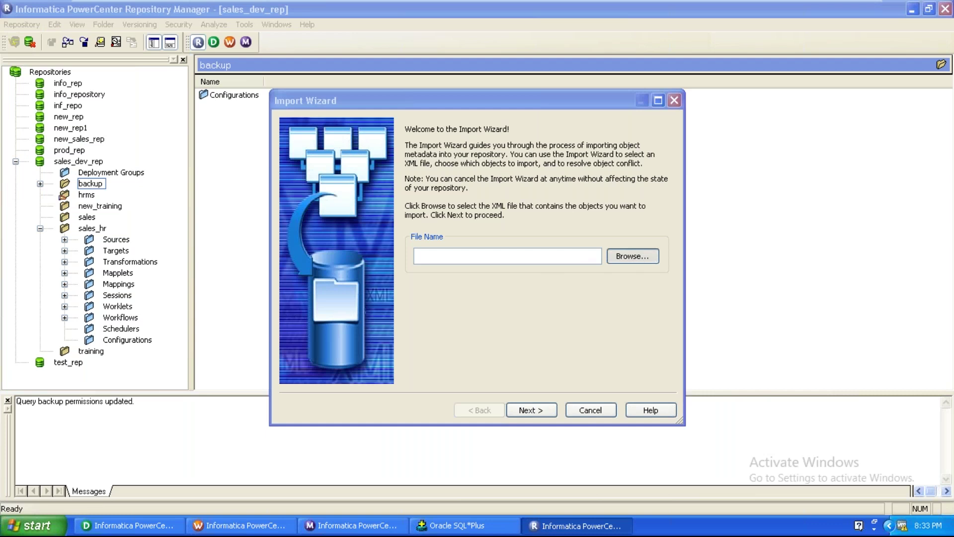
# Load backup_etl_contents.XML from the Desktop and queue all 94 objects for import
pyautogui.click(637, 255)
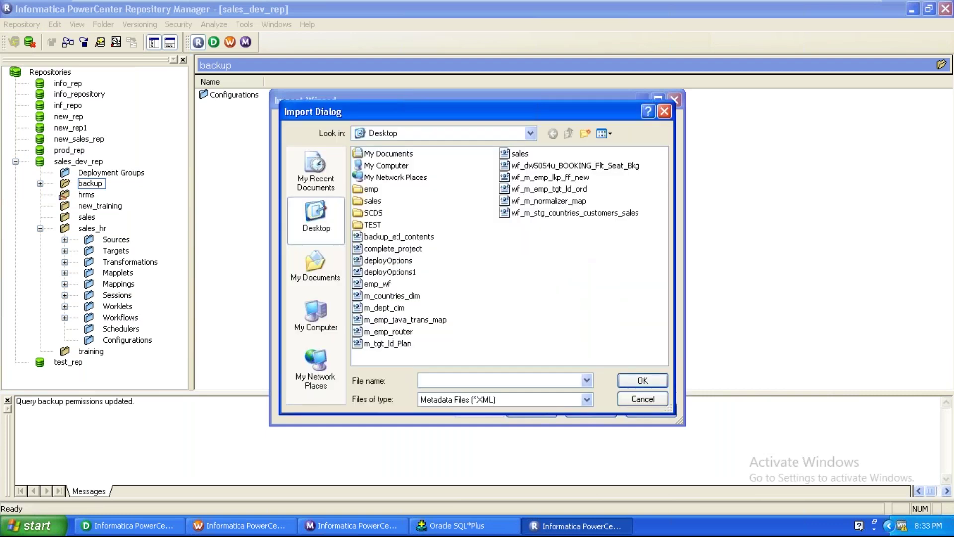
pyautogui.click(399, 237)
pyautogui.click(640, 382)
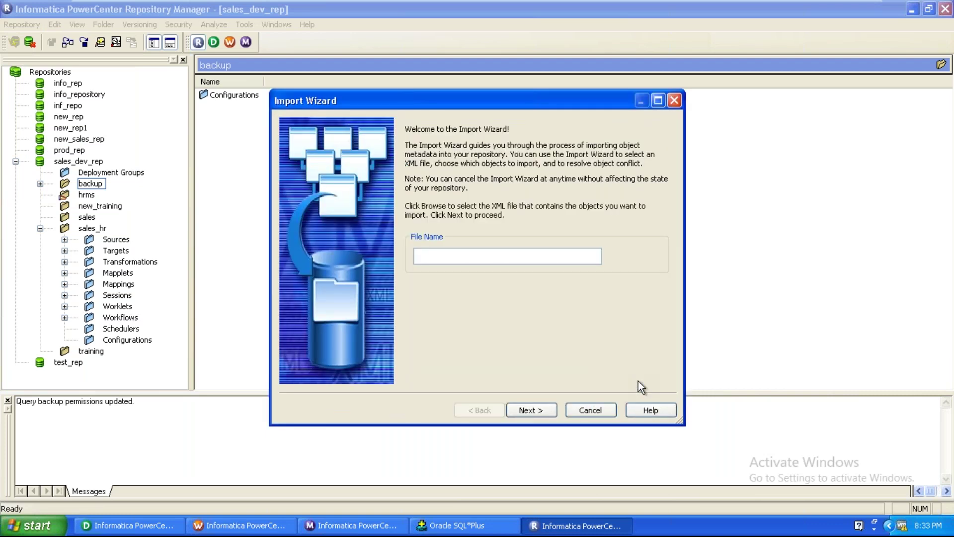
pyautogui.click(537, 408)
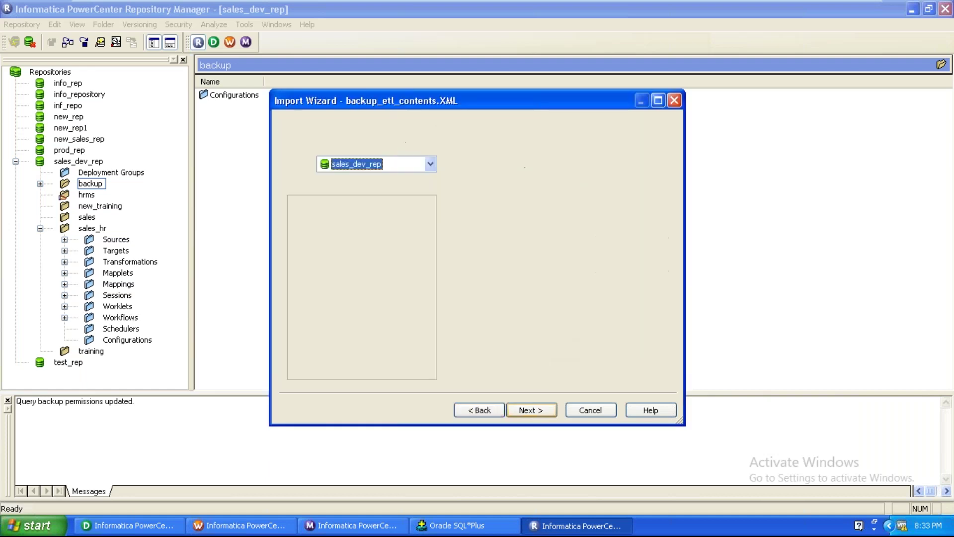
pyautogui.click(478, 262)
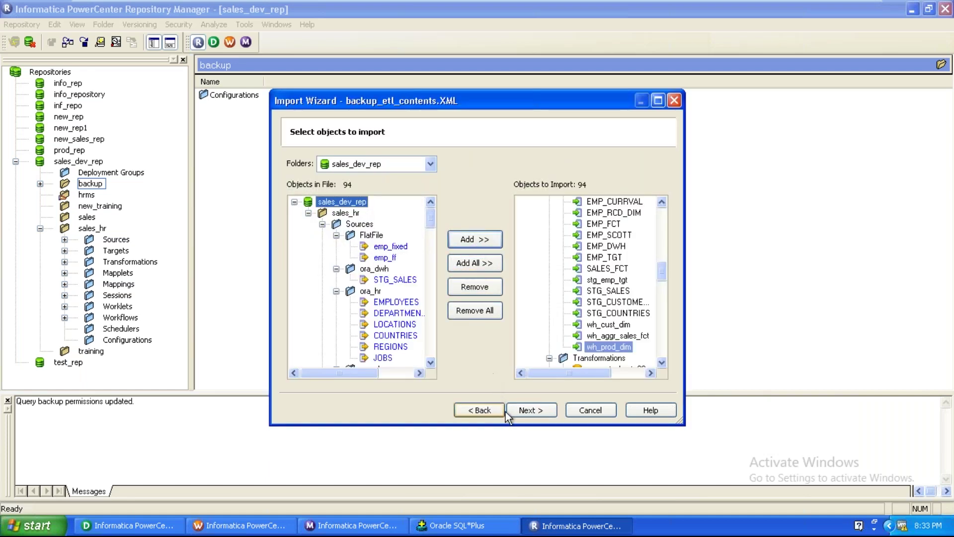
# Map sales_hr to the sales_dev_rep::backup destination folder and advance to conflict resolution
pyautogui.click(526, 410)
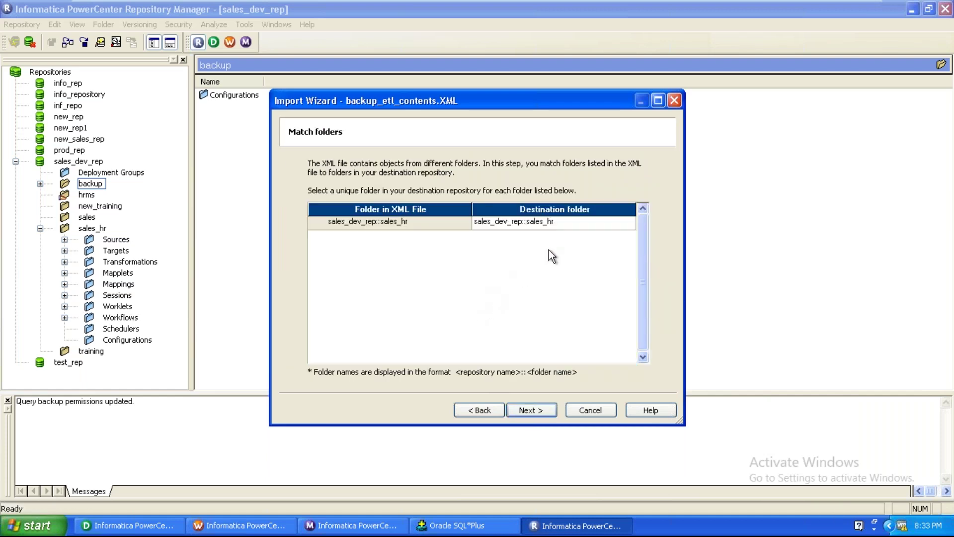
pyautogui.click(622, 227)
pyautogui.click(631, 222)
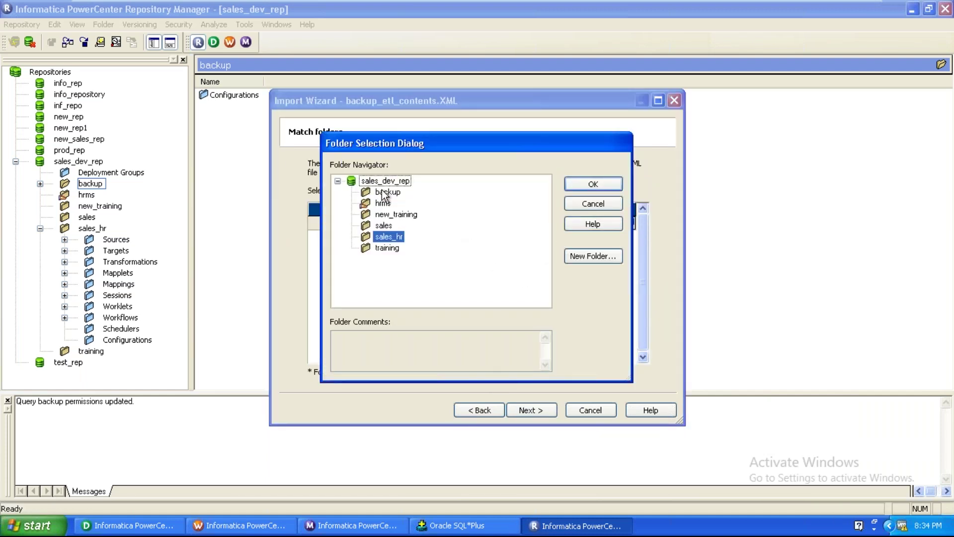
pyautogui.click(381, 192)
pyautogui.click(571, 185)
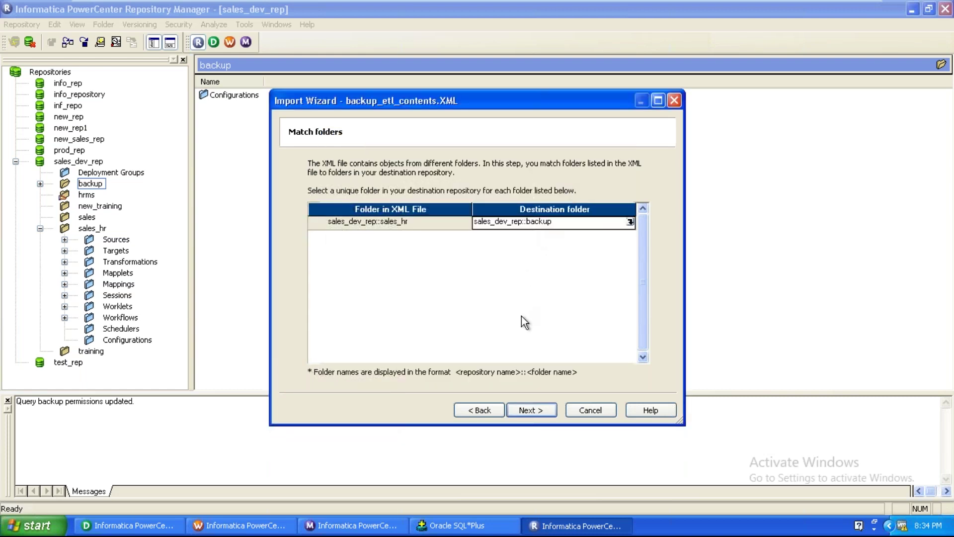
pyautogui.click(518, 415)
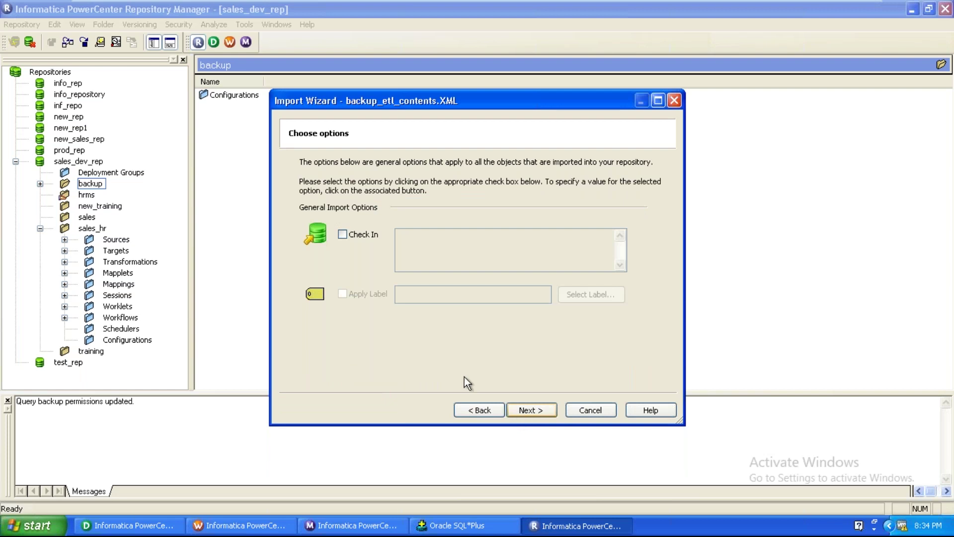
pyautogui.click(539, 410)
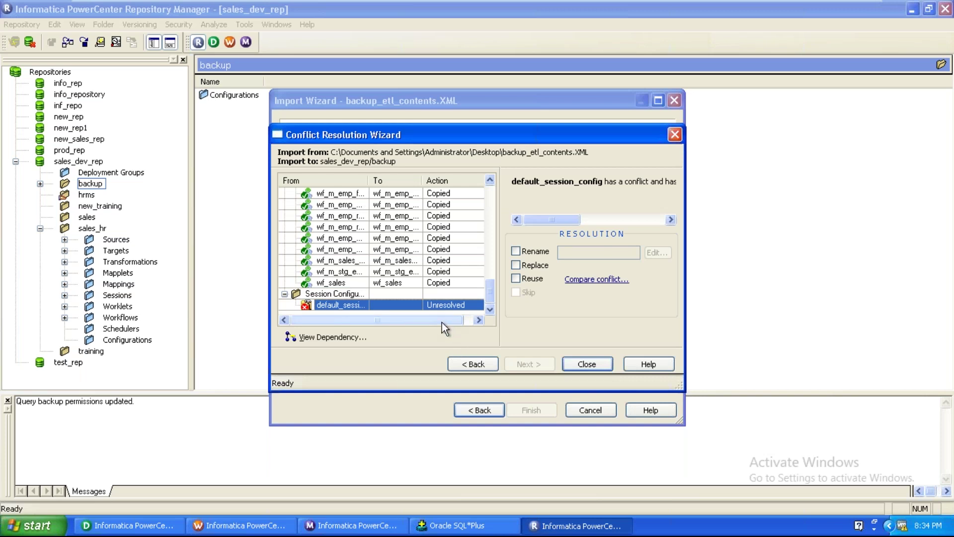
# Replace the conflicting default_session_config, import everything into backup, and close the finished wizard
pyautogui.click(516, 266)
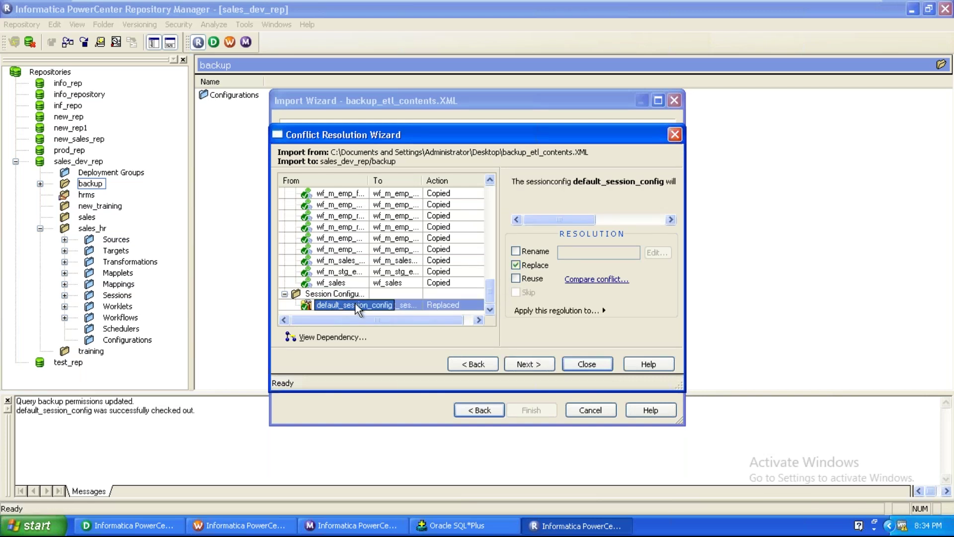
pyautogui.click(531, 364)
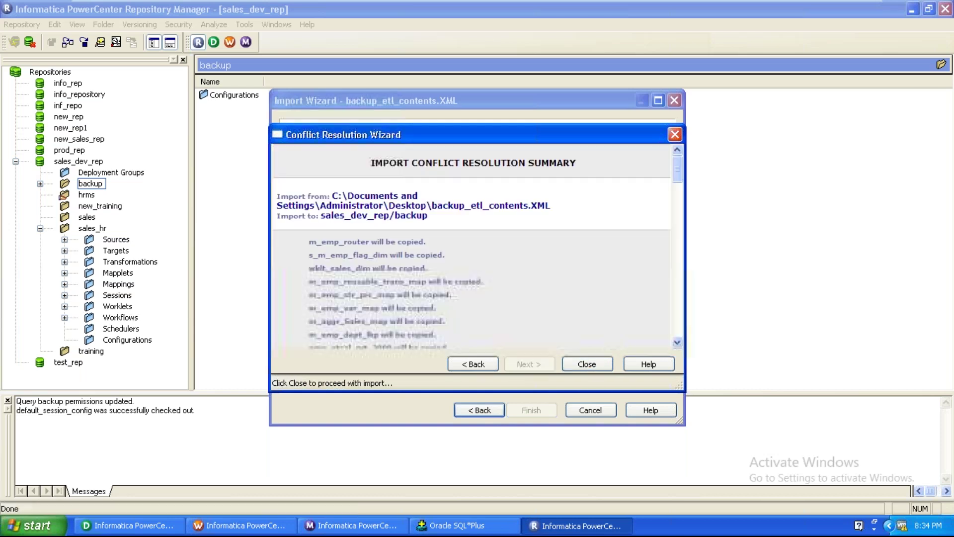
pyautogui.click(590, 363)
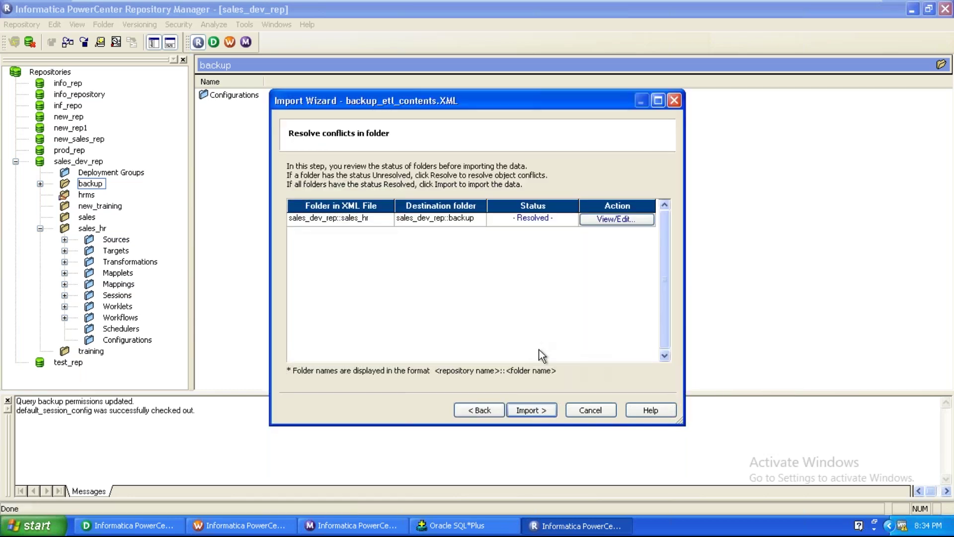
pyautogui.click(553, 411)
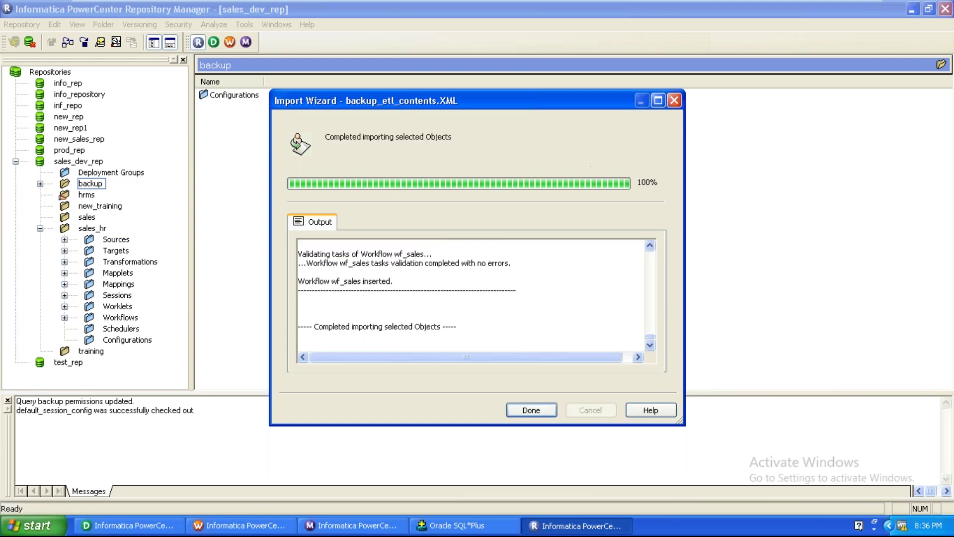
pyautogui.click(515, 410)
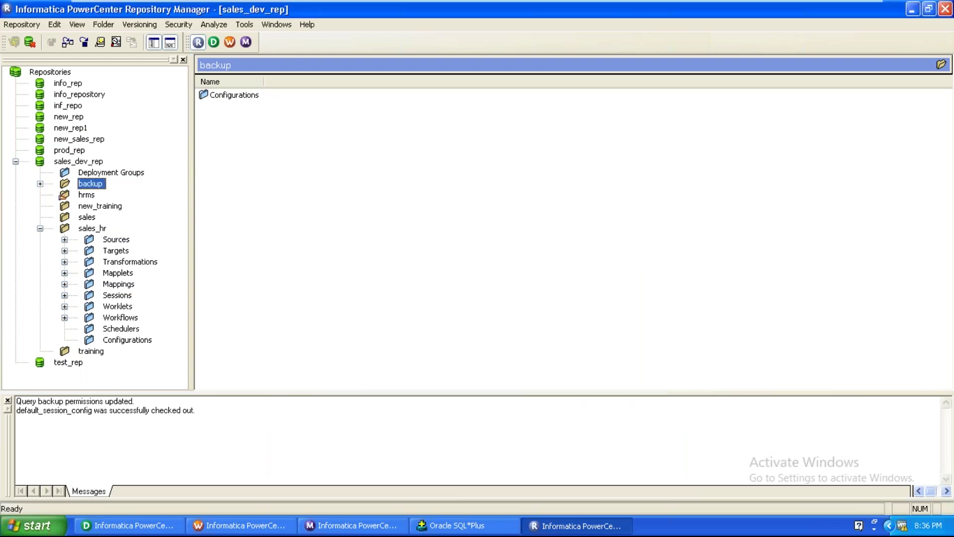
# Refresh the backup folder so its imported subfolders appear
pyautogui.click(39, 184)
pyautogui.rightClick(87, 183)
pyautogui.click(113, 262)
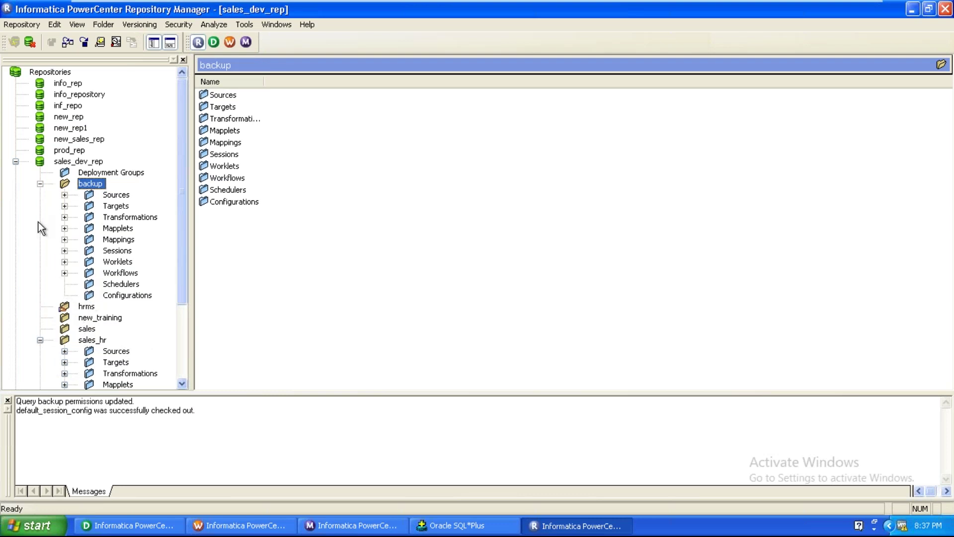
pyautogui.click(40, 183)
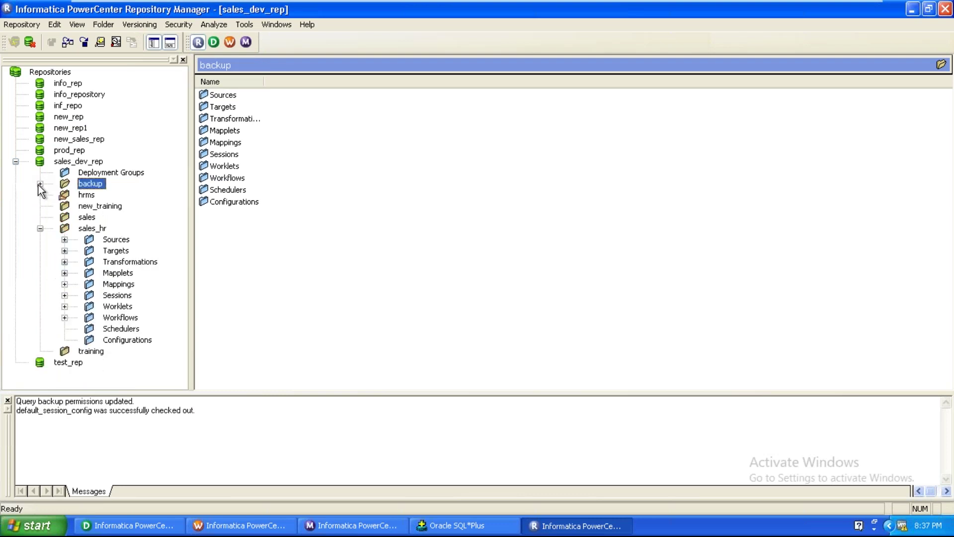
# Check the Schedulers in sales_hr, then minimize Repository Manager and Designer
pyautogui.click(97, 230)
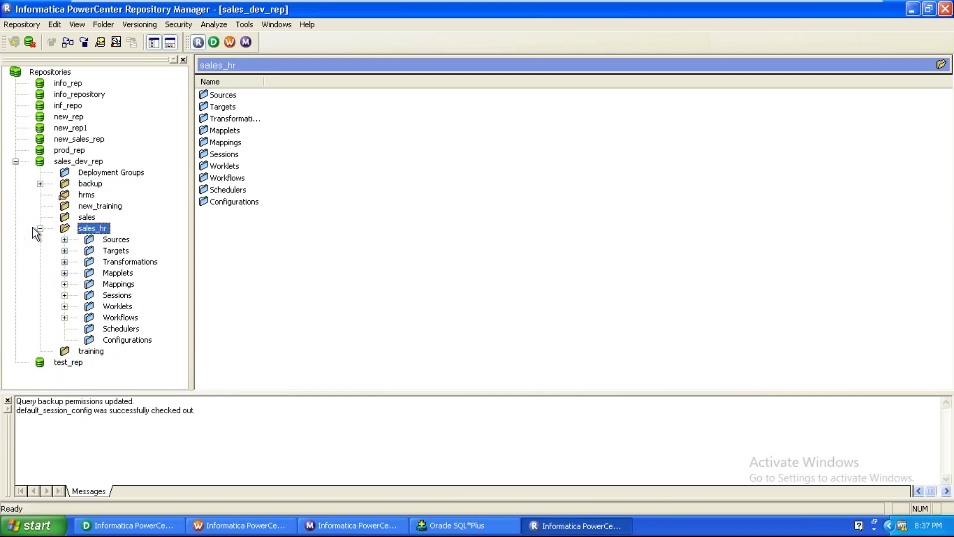
pyautogui.click(133, 332)
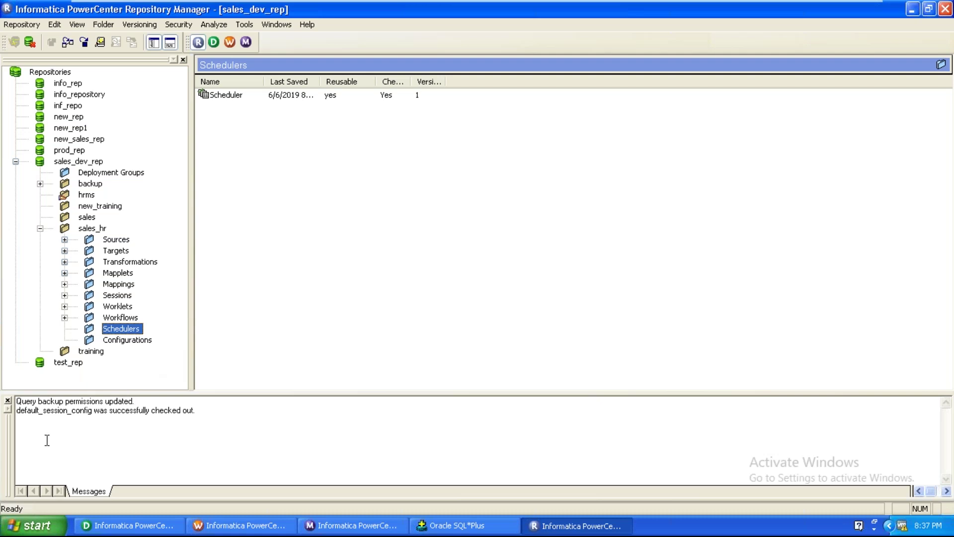
pyautogui.click(41, 230)
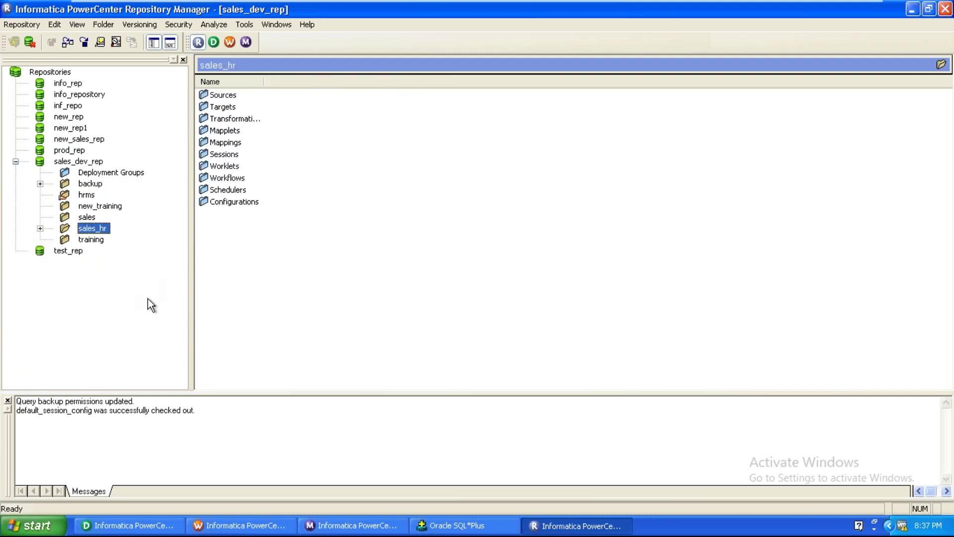
pyautogui.click(911, 10)
pyautogui.click(912, 12)
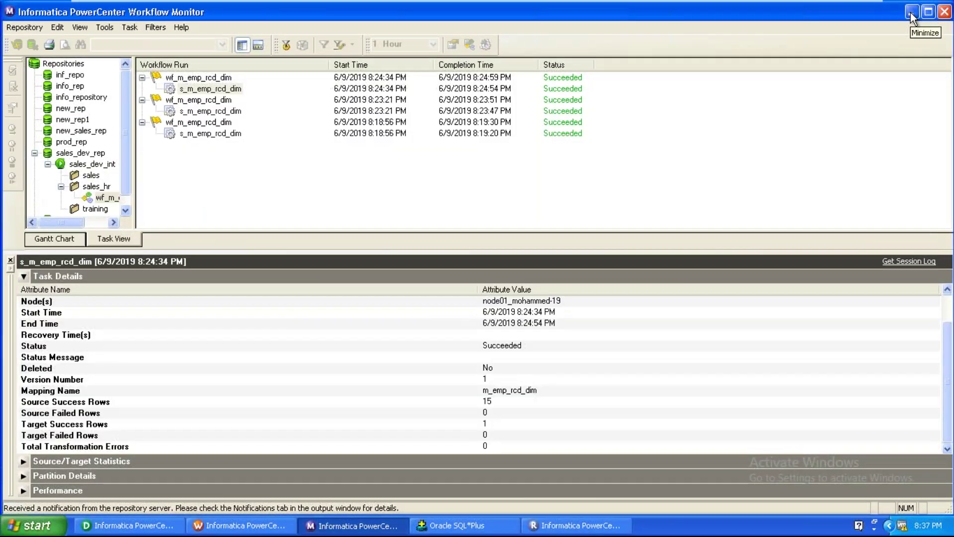
# Minimize Workflow Monitor, Workflow Manager and SQL*Plus to reveal the Windows XP desktop
pyautogui.click(910, 13)
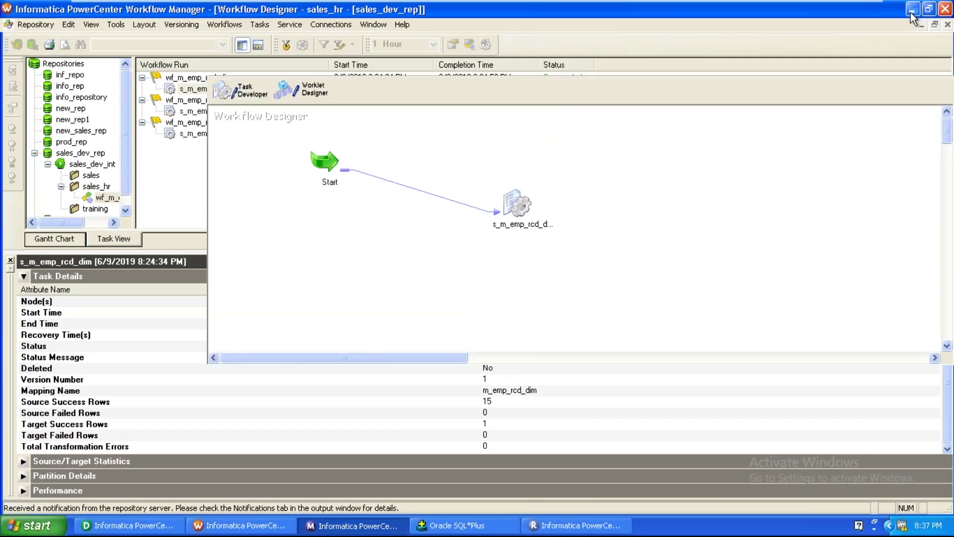
pyautogui.click(911, 13)
pyautogui.click(911, 13)
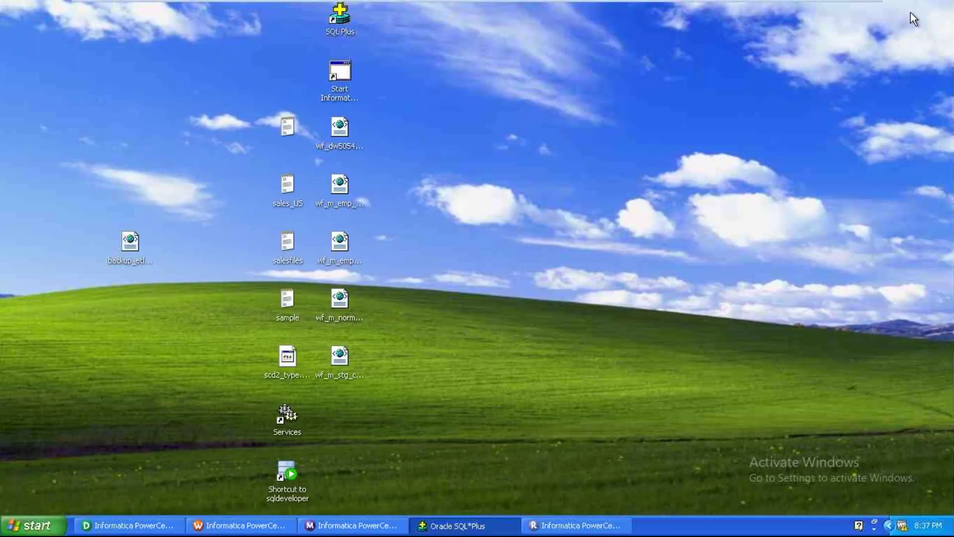
# Copy the backup_etl_contents file and minimize the VMware guest to reach the host
pyautogui.click(343, 302)
pyautogui.press('b')
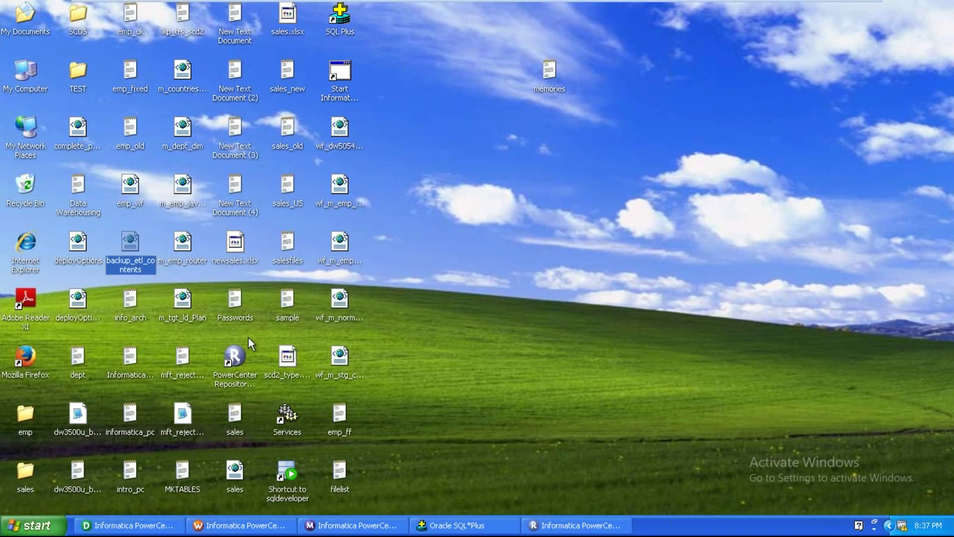
pyautogui.rightClick(127, 260)
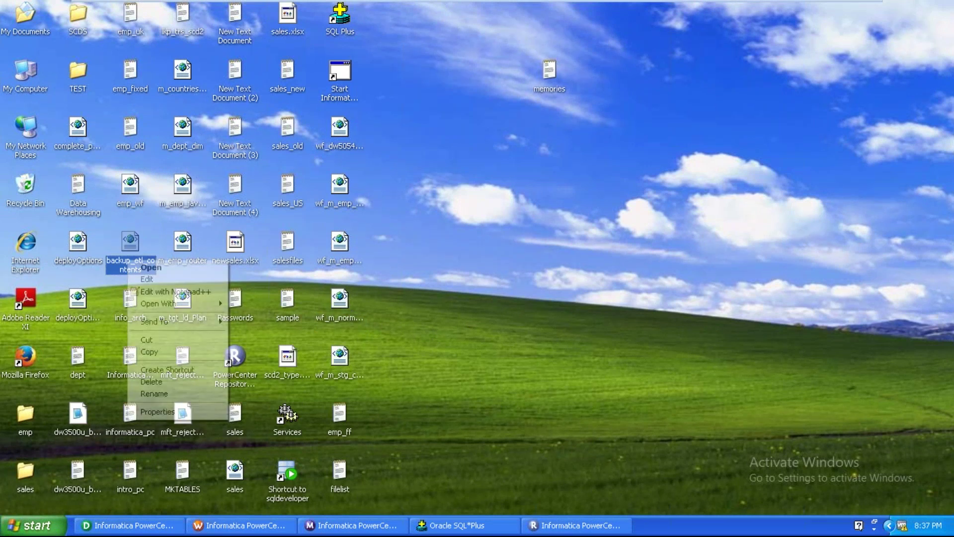
pyautogui.click(148, 352)
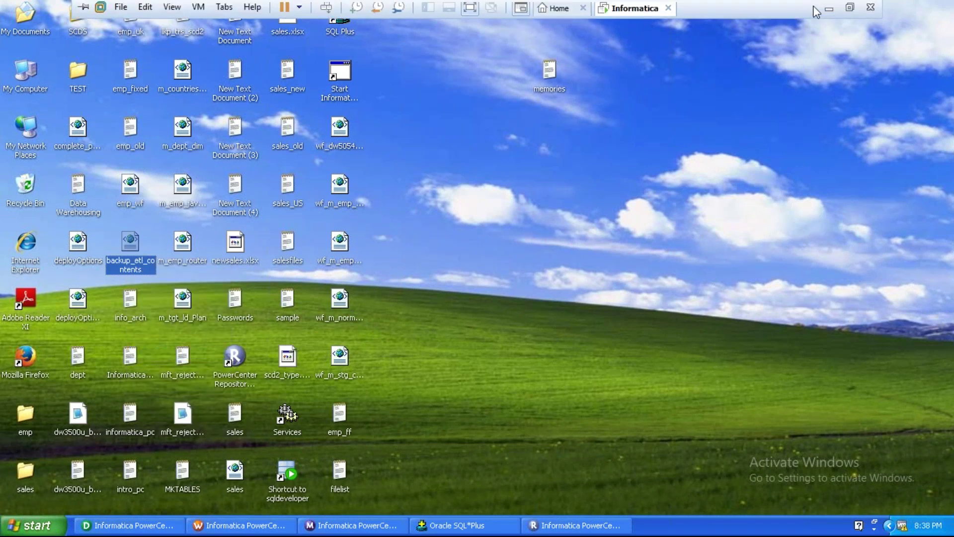
pyautogui.click(829, 9)
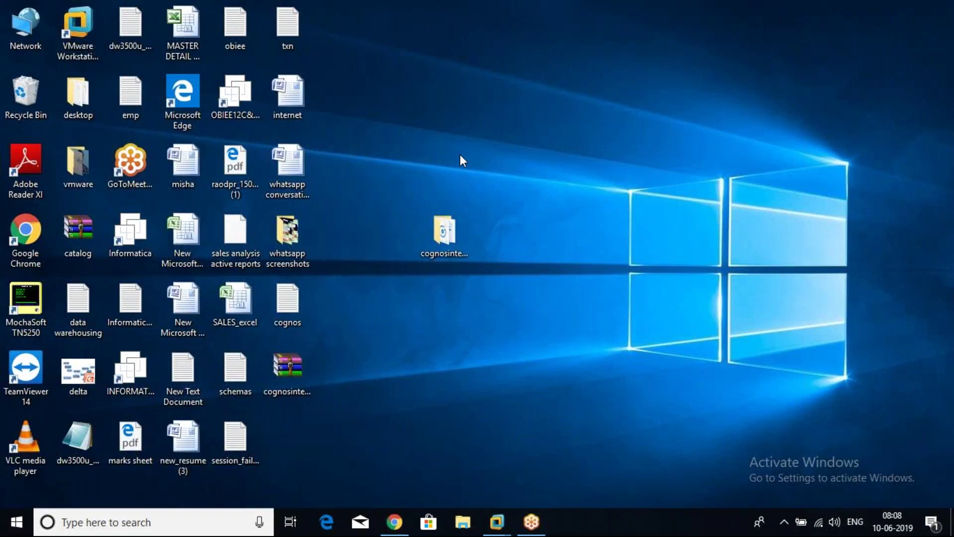
# Paste backup_etl_contents onto the host desktop and confirm it is a 0.99 MB XML Document
pyautogui.rightClick(460, 155)
pyautogui.click(502, 217)
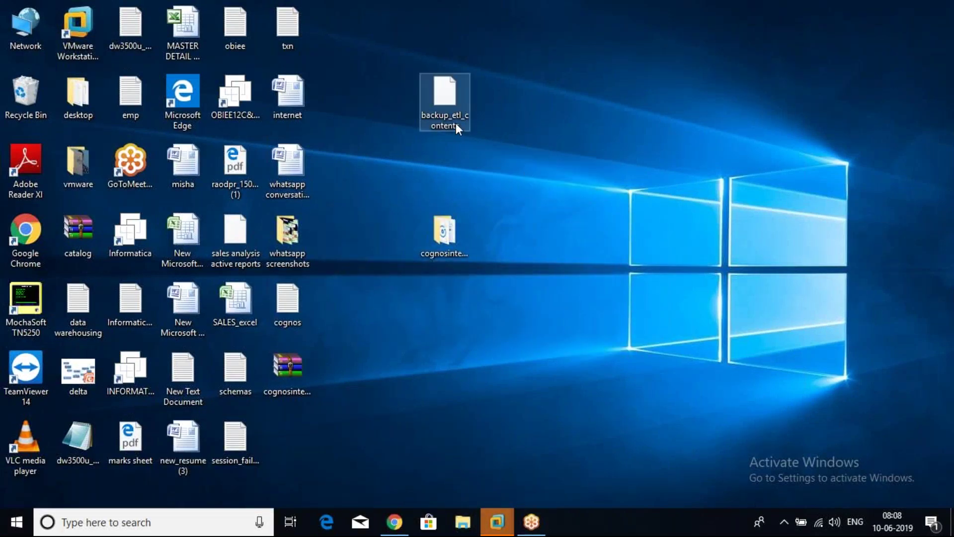
pyautogui.rightClick(455, 123)
pyautogui.click(506, 420)
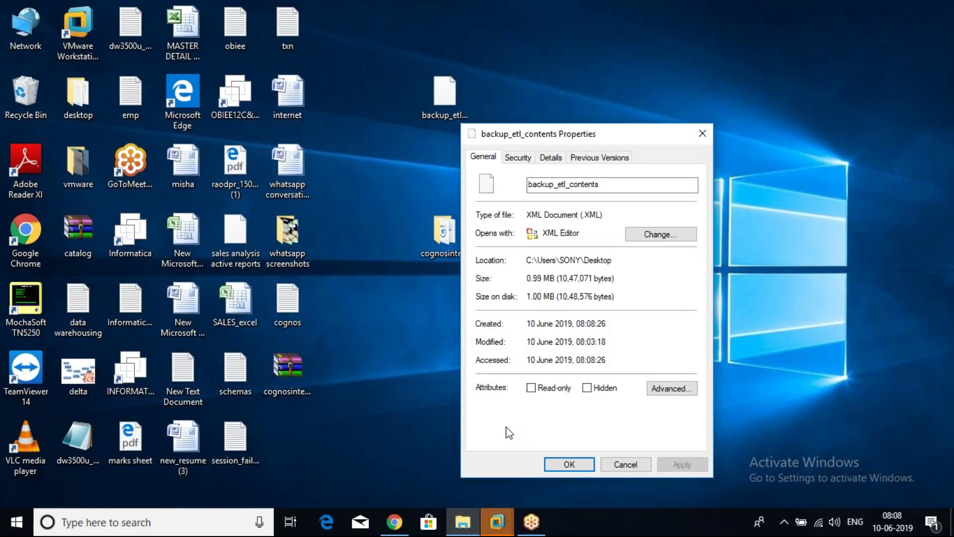
pyautogui.click(702, 134)
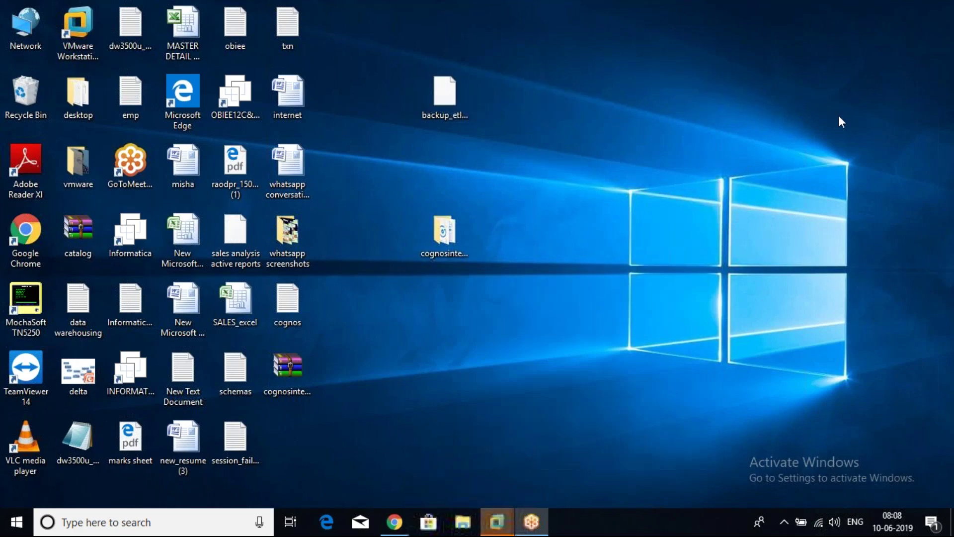